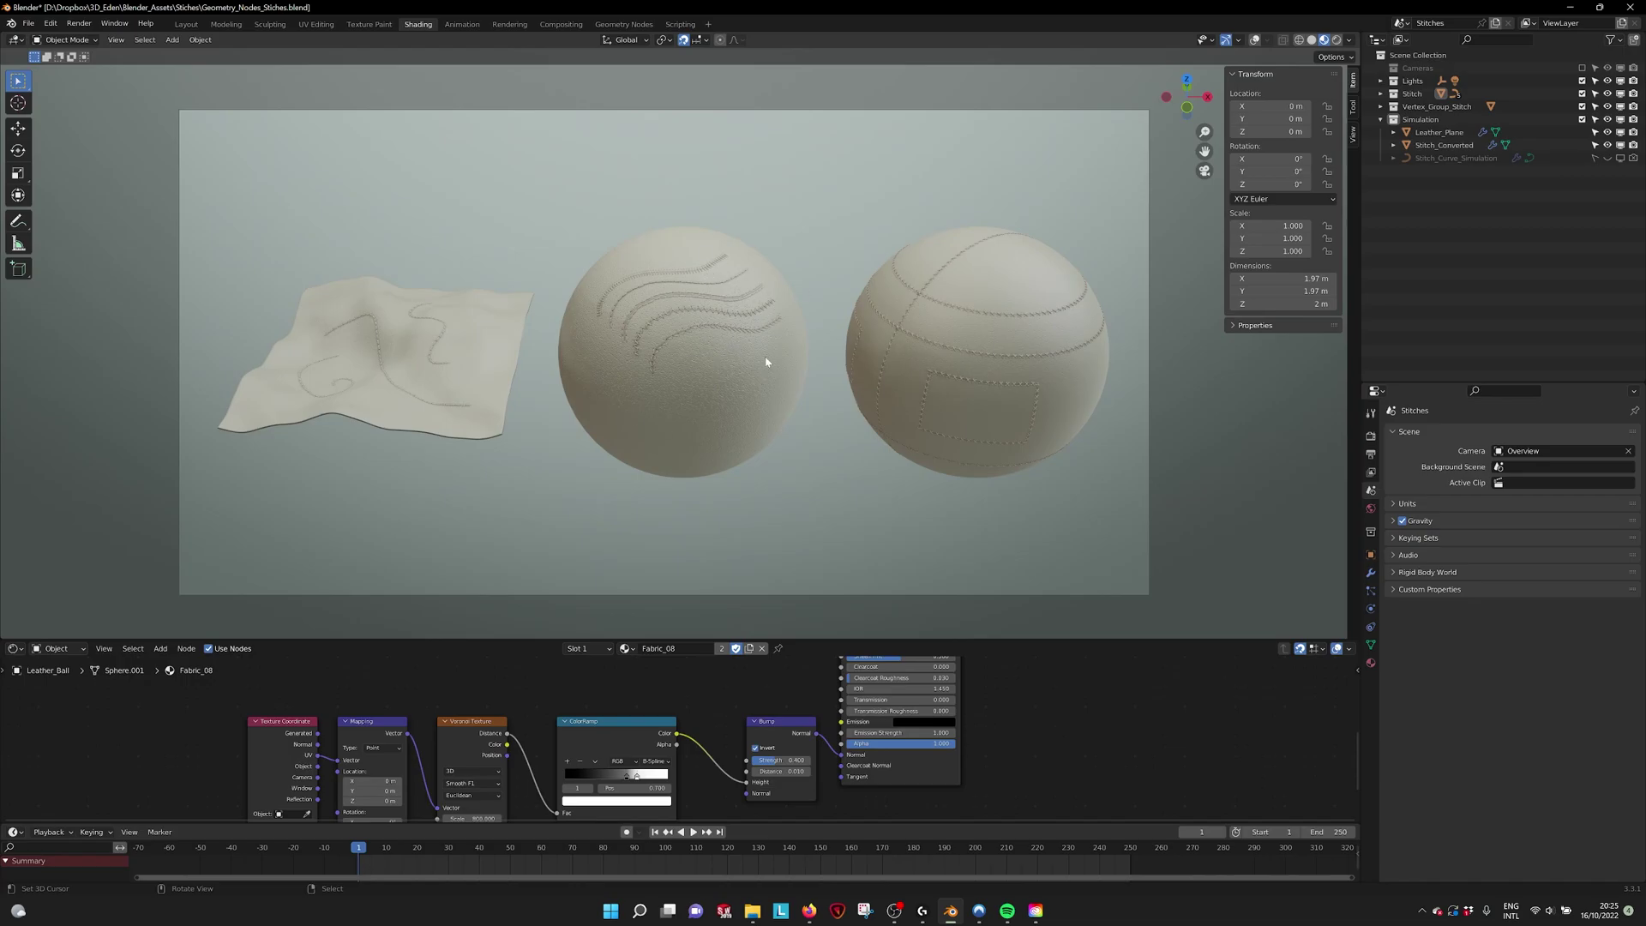
# Step: Turn on the viewport overlays for the scene with the three stitched leather objects
pyautogui.moveTo(767, 361); pyautogui.dragTo(771, 360, button='middle')
pyautogui.click(1254, 40)
pyautogui.scroll(-3, 719, 272)
pyautogui.moveTo(714, 277); pyautogui.dragTo(709, 285, button='middle')
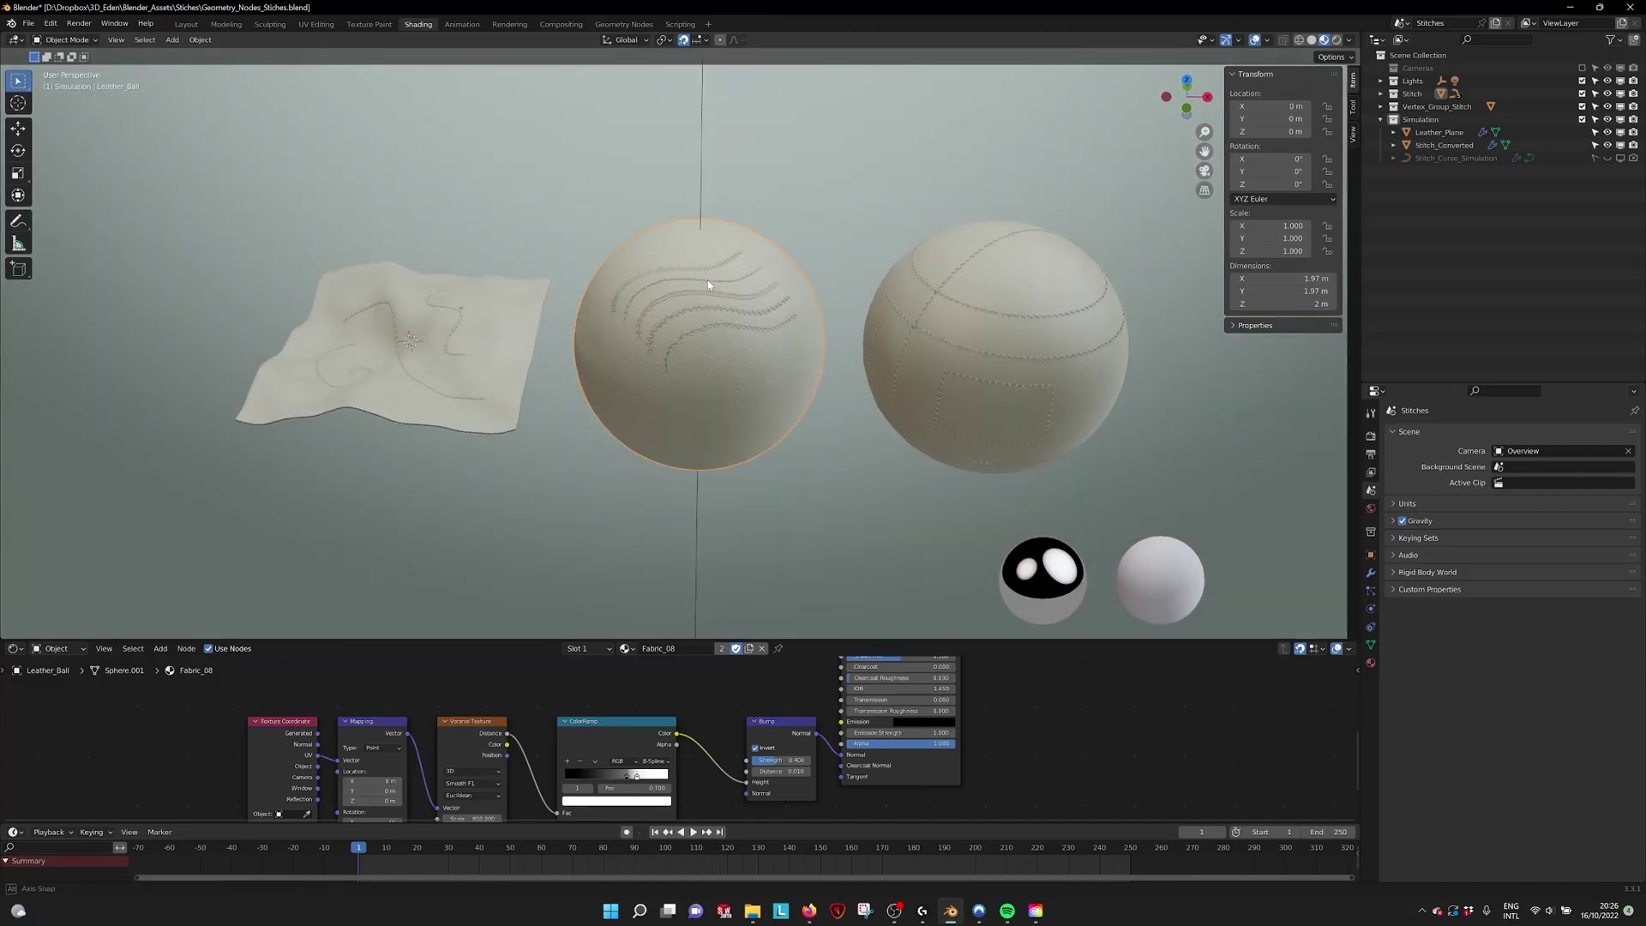
pyautogui.scroll(4, 708, 284)
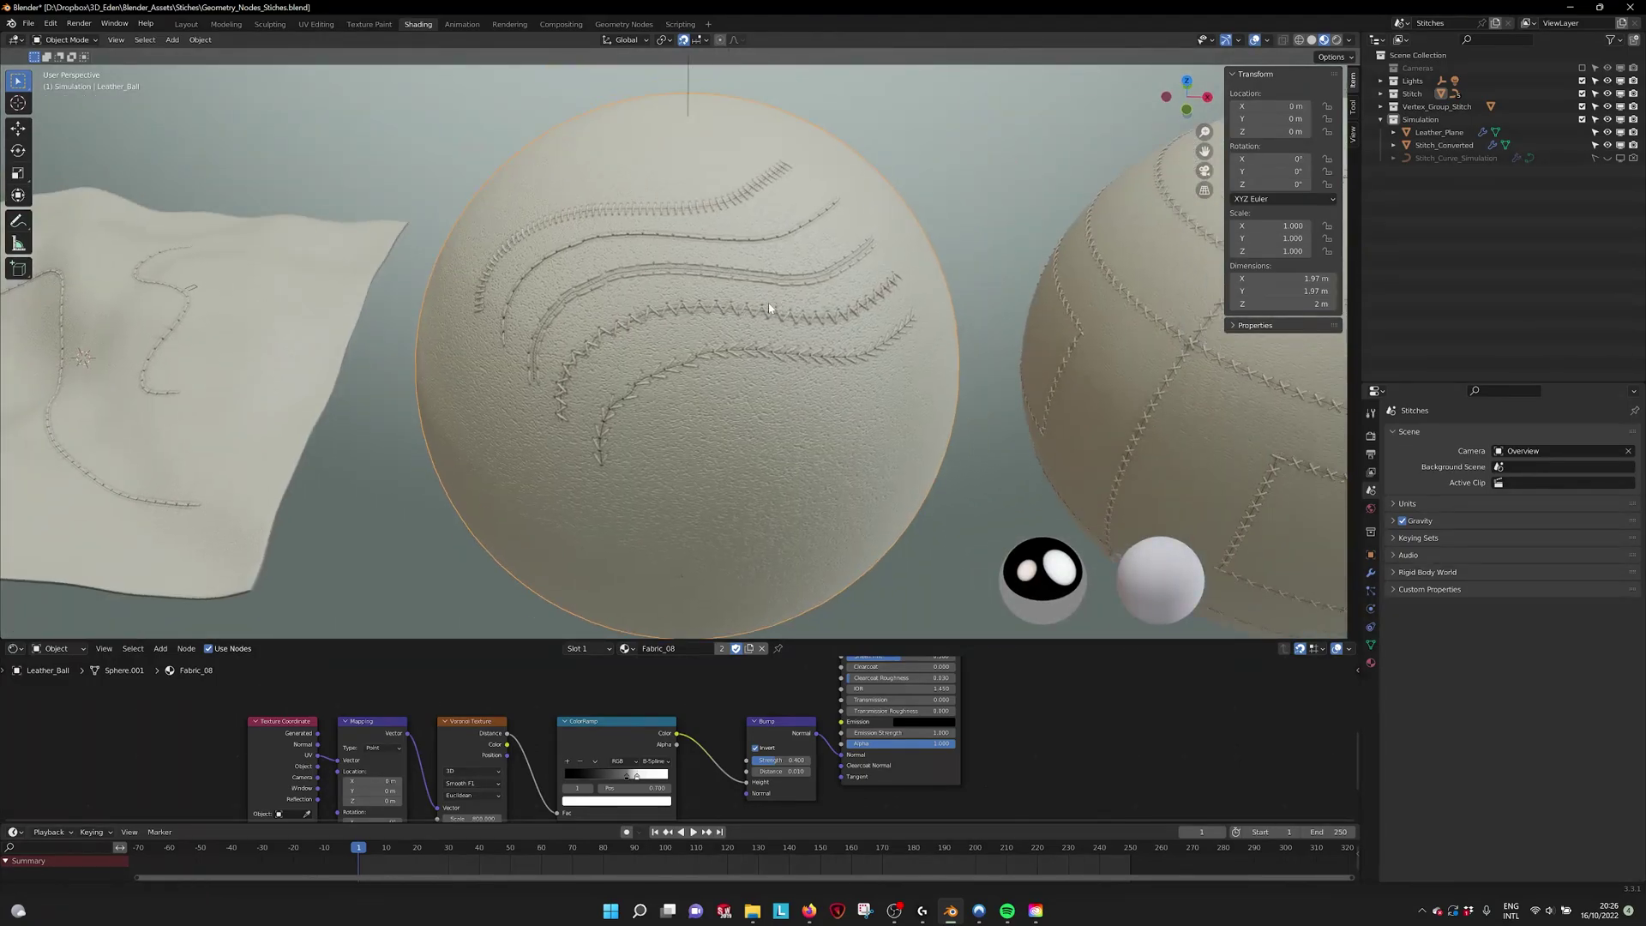
# Step: Enter Edit Mode on Stitch_Curve_04 and draw a wavy freehand curve on the middle ball below the existing stitch rows
pyautogui.click(780, 324)
pyautogui.moveTo(785, 330); pyautogui.dragTo(624, 316, button='middle')
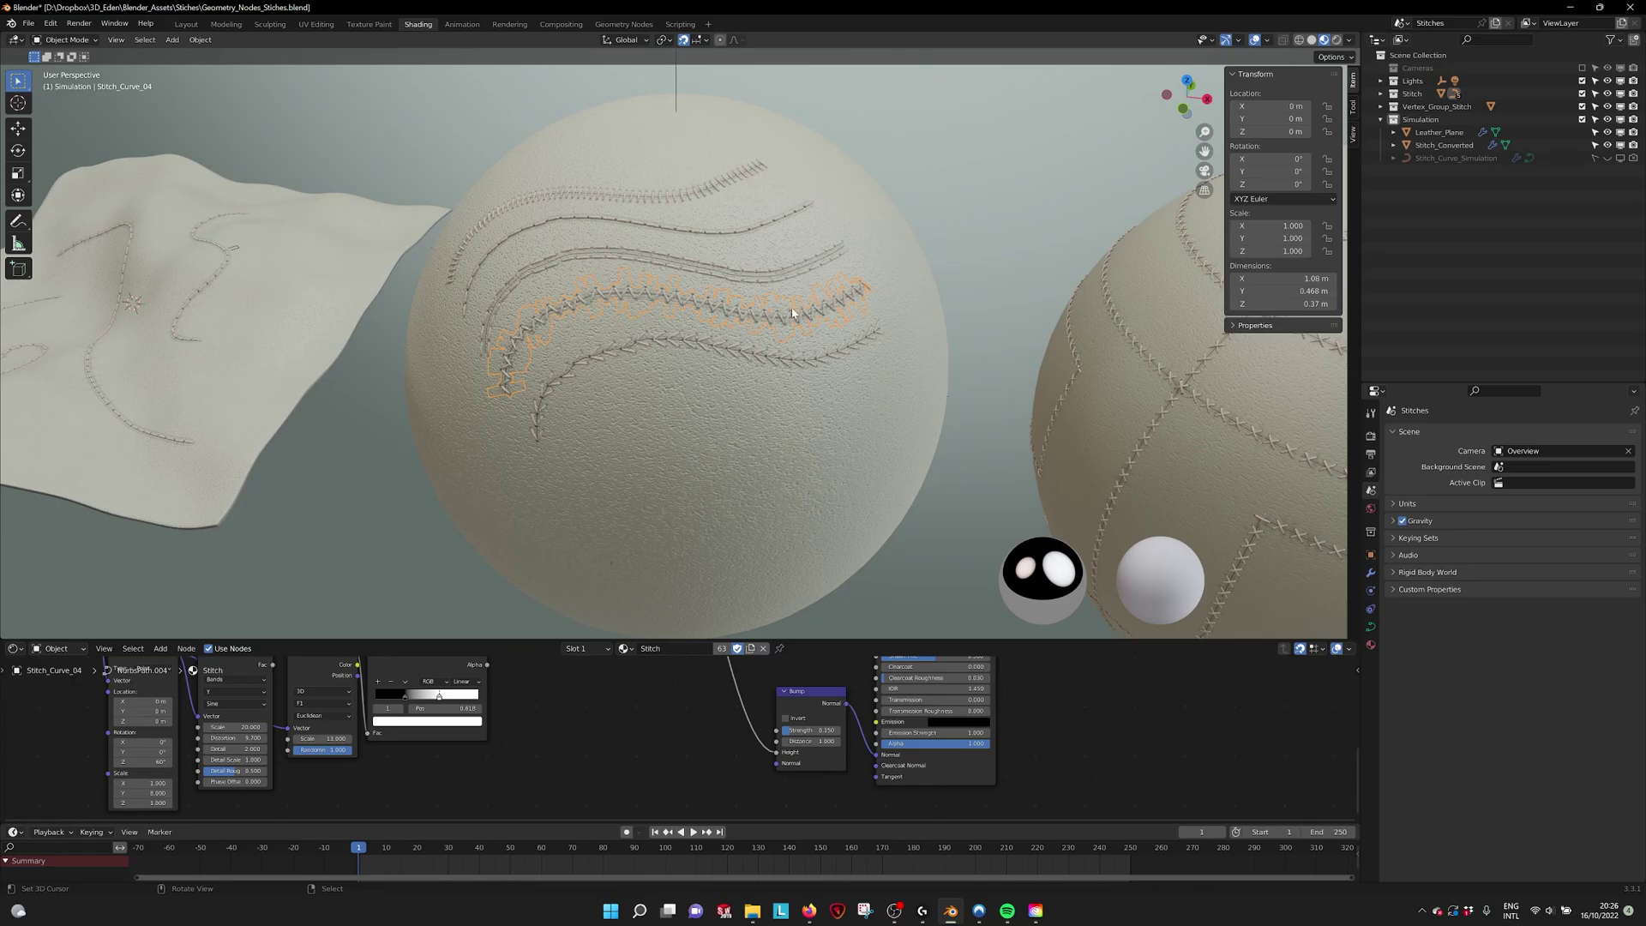
pyautogui.moveTo(788, 346); pyautogui.dragTo(745, 175, button='middle')
pyautogui.press('Tab')
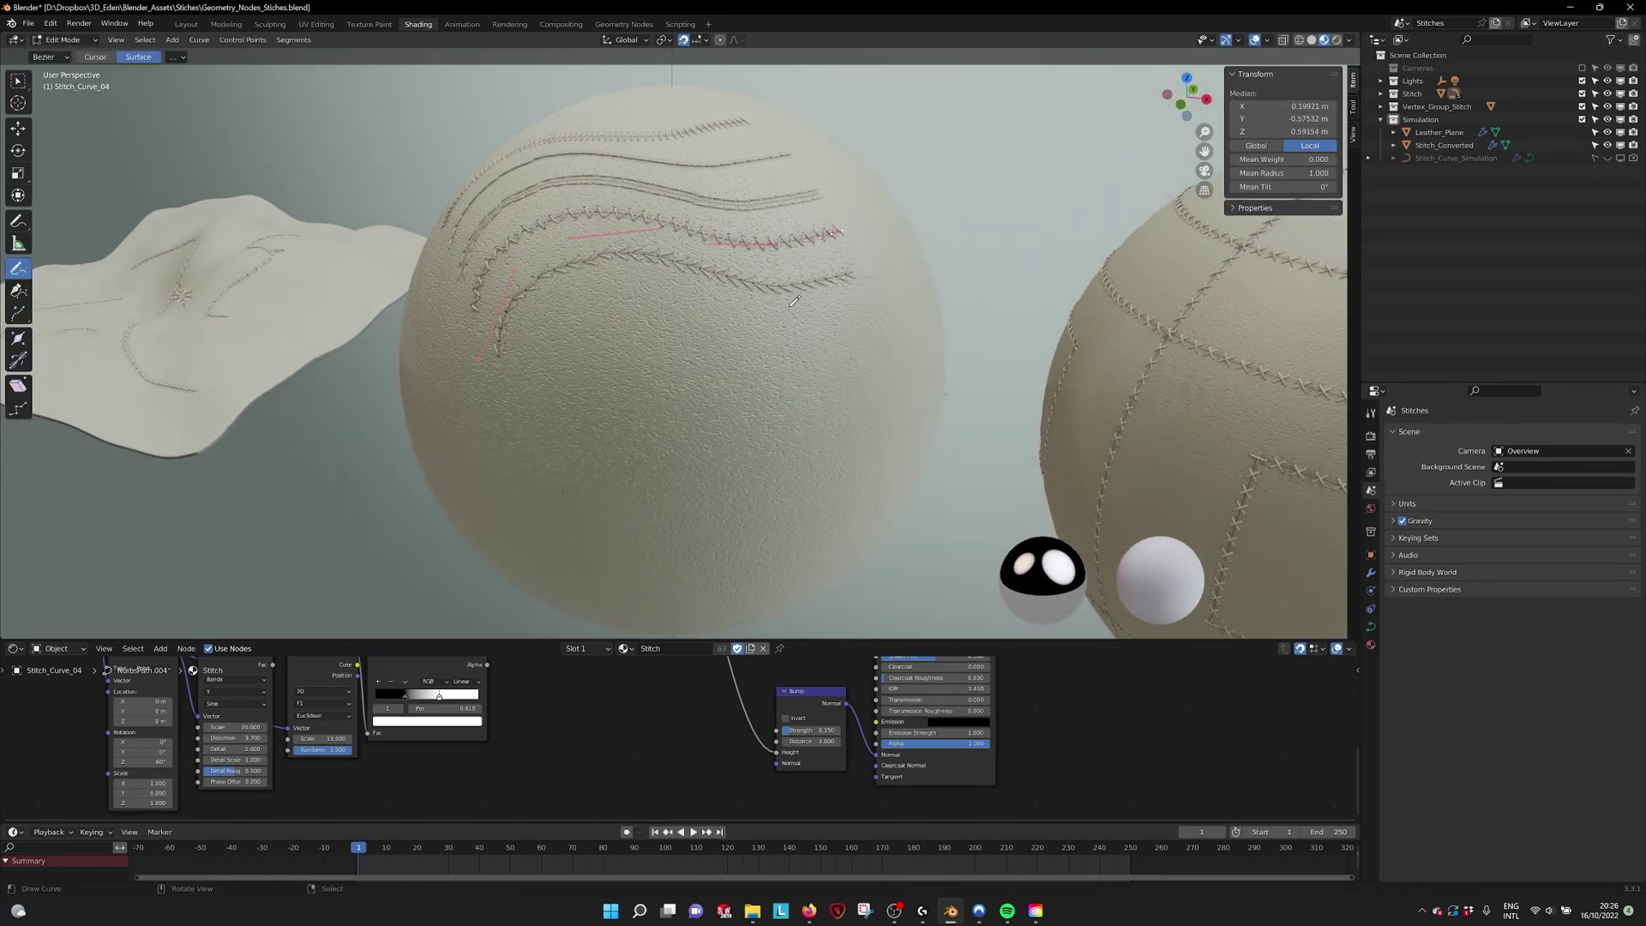
pyautogui.click(1381, 93)
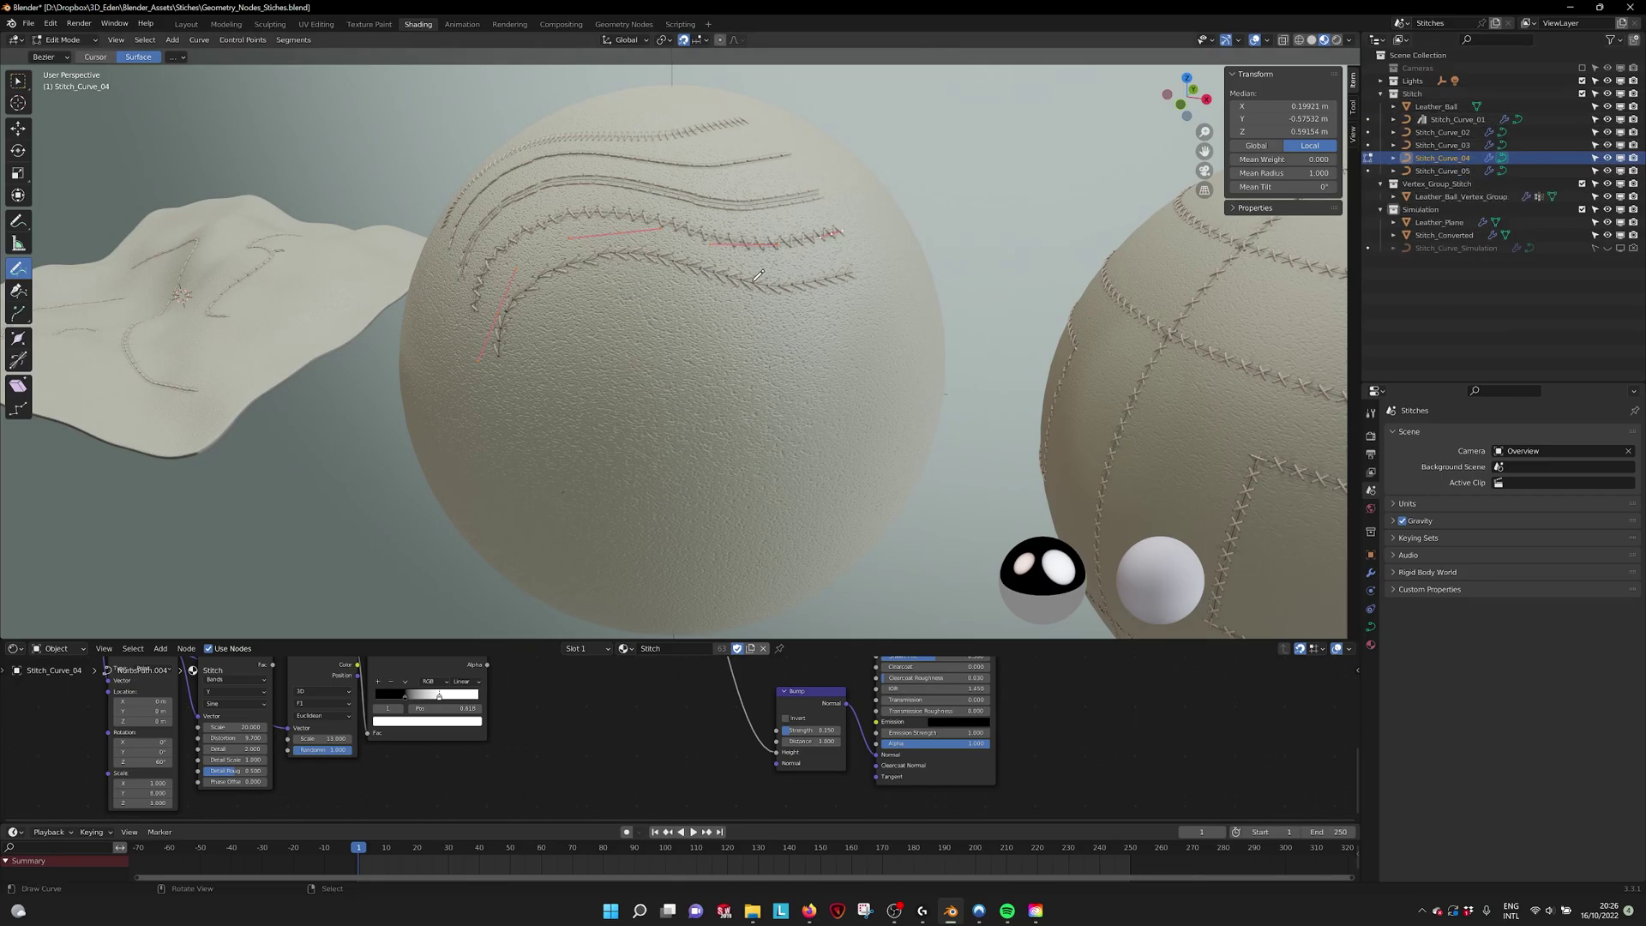
pyautogui.moveTo(682, 386)
pyautogui.mouseDown()
pyautogui.moveTo(811, 392)
pyautogui.moveTo(819, 374)
pyautogui.mouseUp()
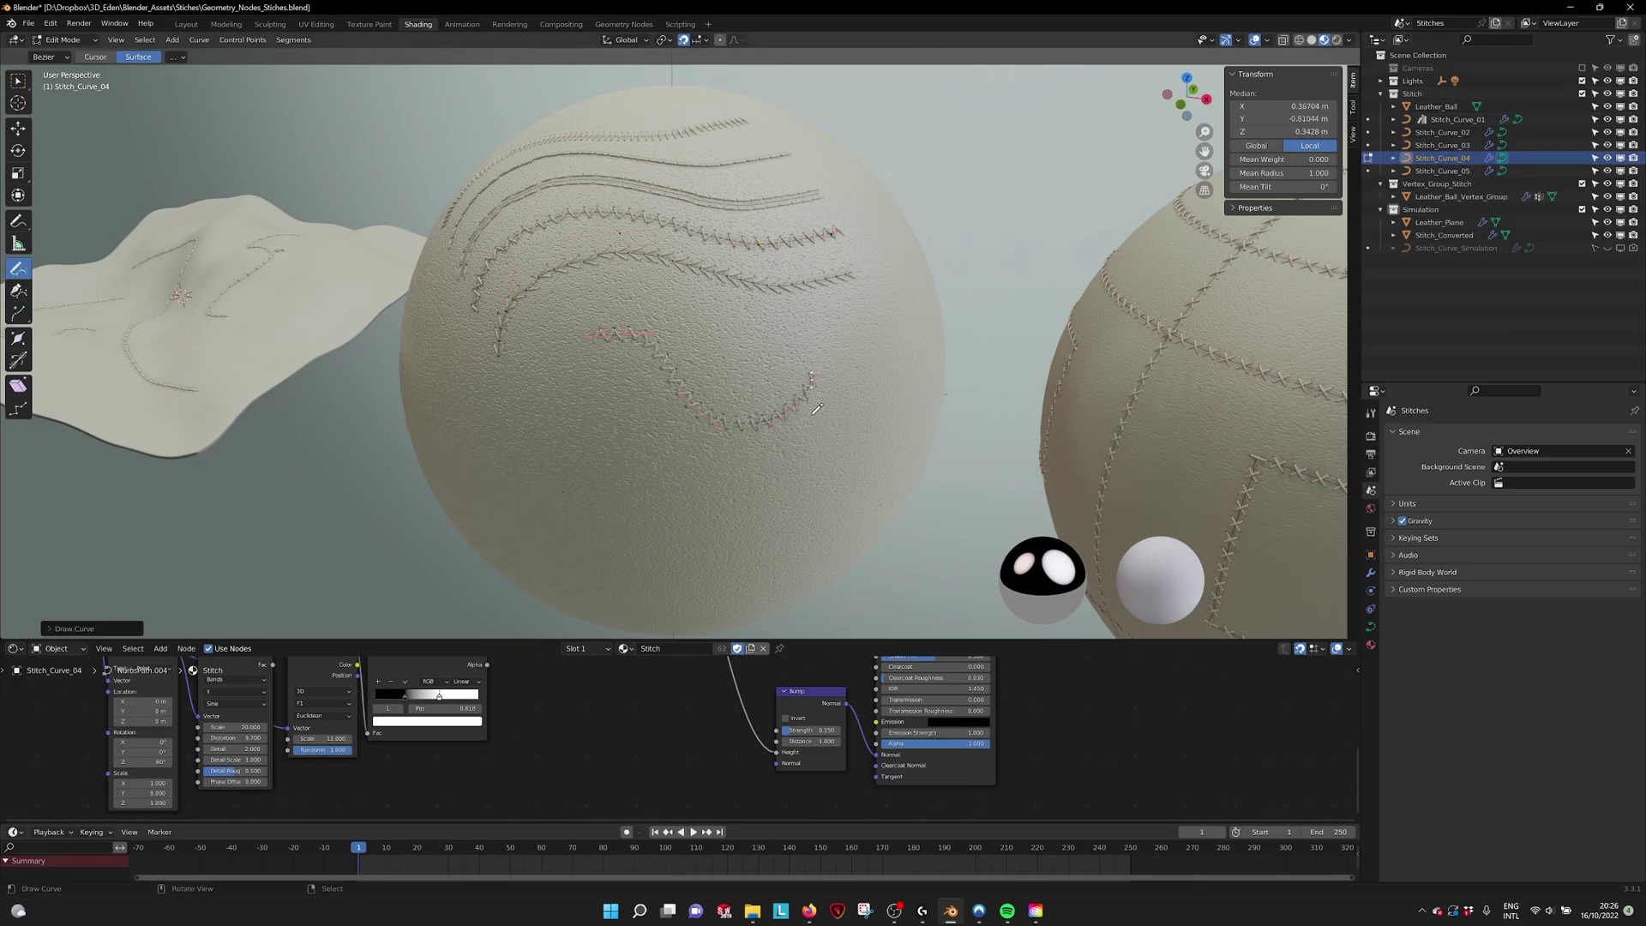
# Step: Draw a second S-shaped stitch curve on the lower part of the middle ball, return to Object Mode and deselect it
pyautogui.moveTo(767, 456); pyautogui.dragTo(823, 259, button='middle')
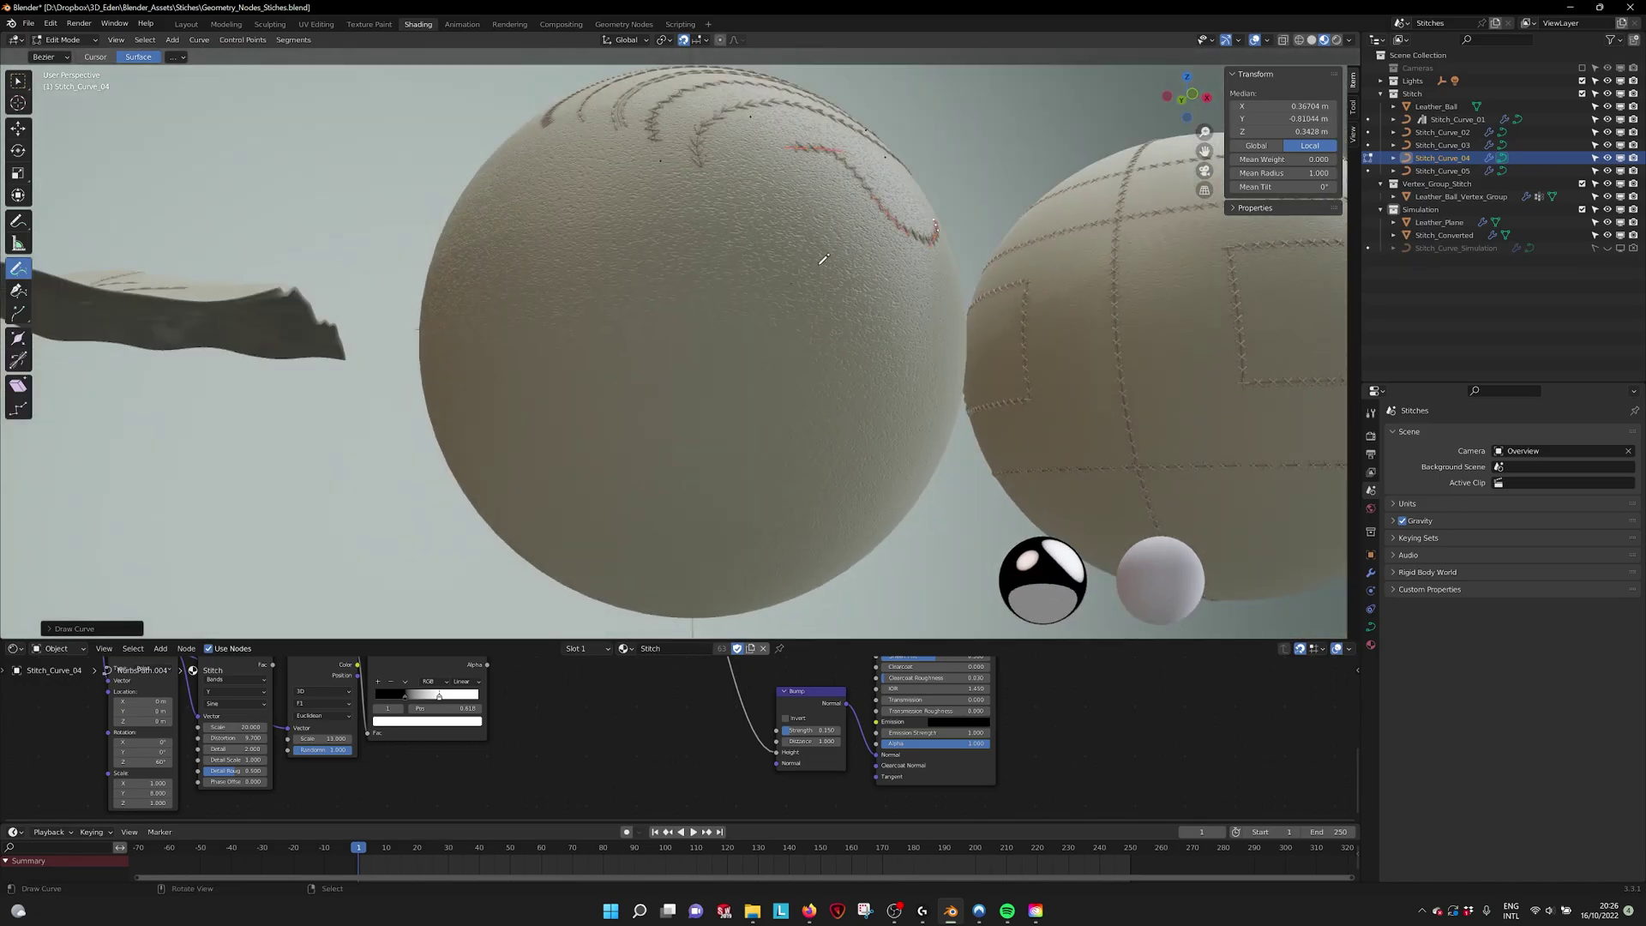
pyautogui.moveTo(706, 294); pyautogui.dragTo(559, 396)
pyautogui.press('Tab')
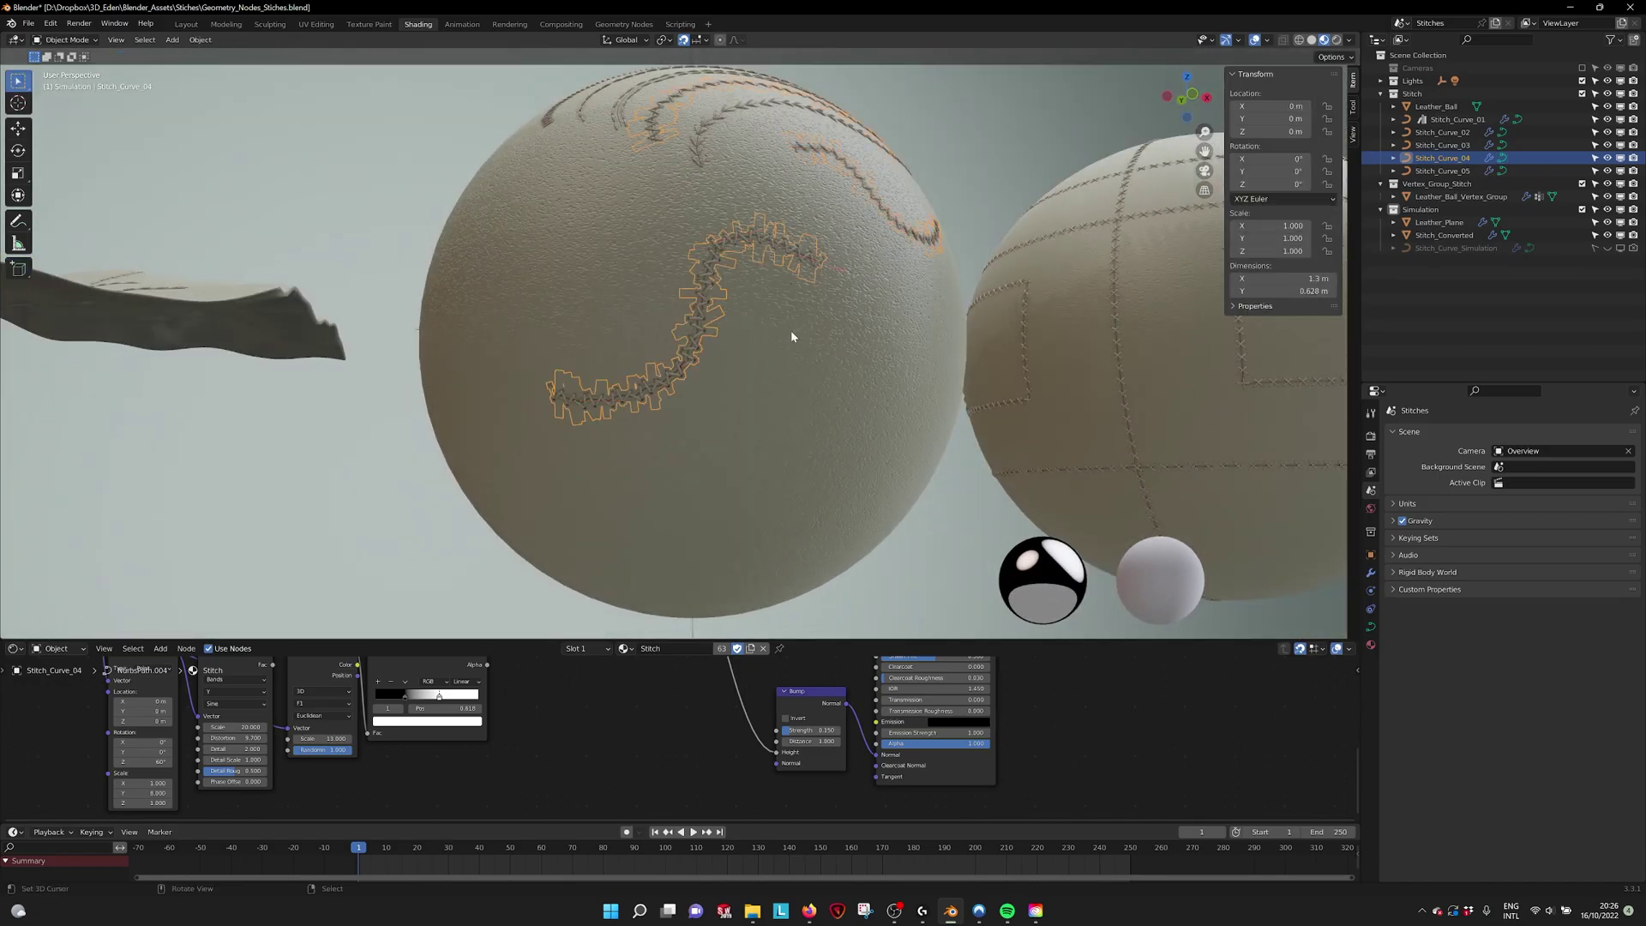
pyautogui.moveTo(790, 338); pyautogui.dragTo(694, 380, button='middle')
pyautogui.rightClick(967, 192)
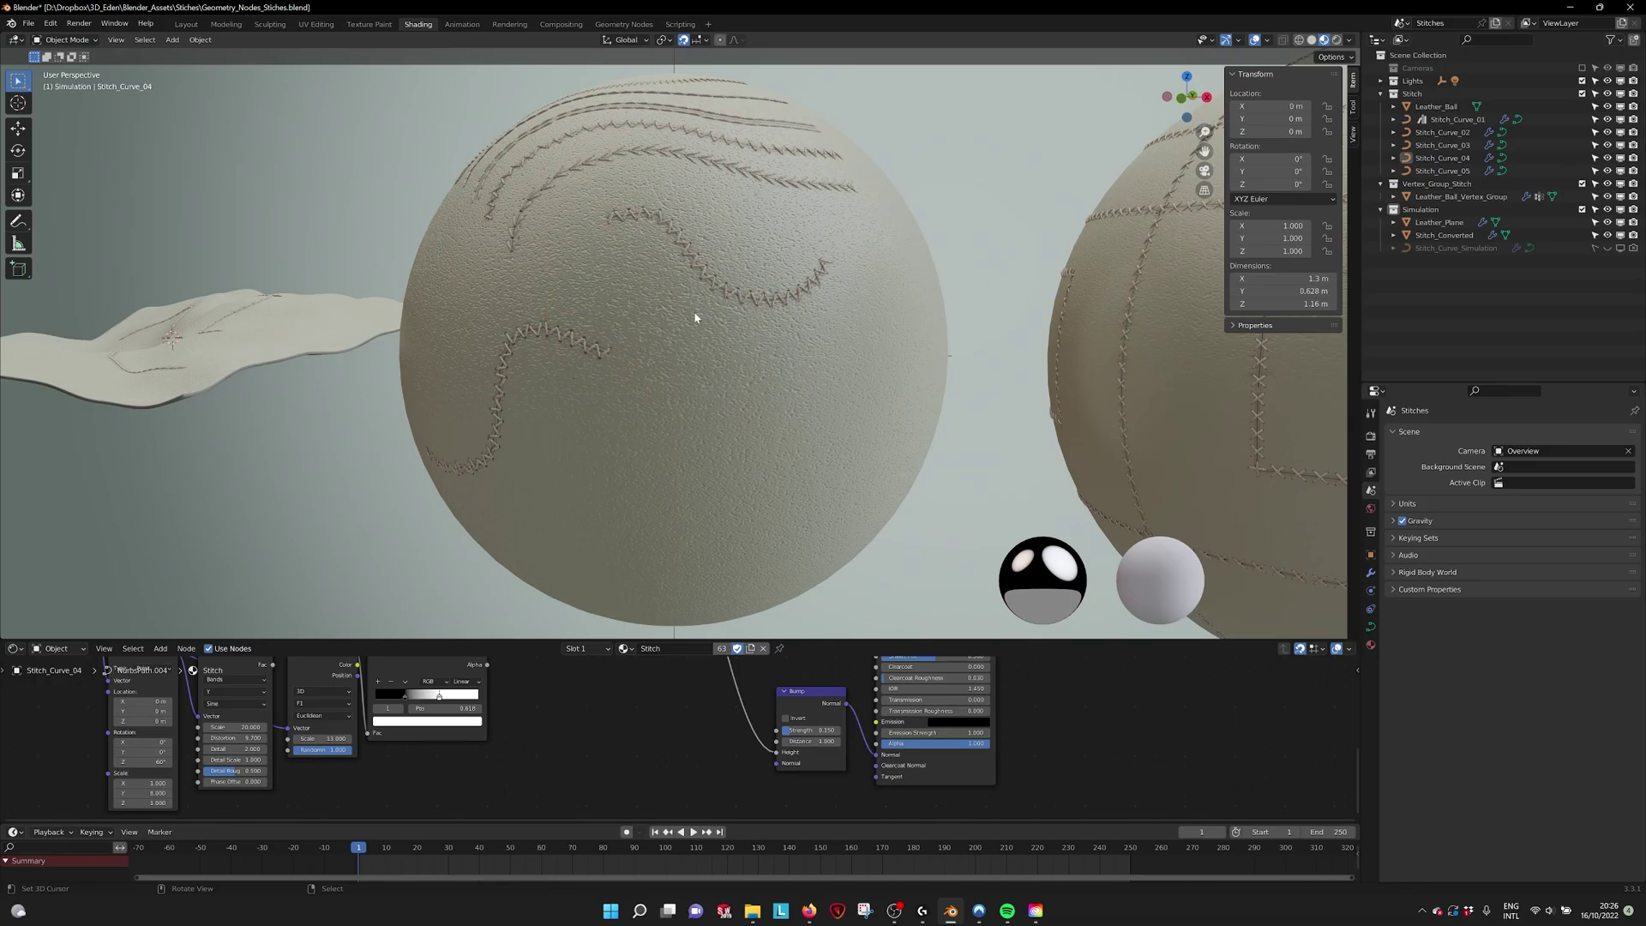
# Step: Examine the modifier settings of Stitch_Curve_04, including the target Object its stitches are projected on
pyautogui.moveTo(695, 318); pyautogui.dragTo(681, 355, button='middle')
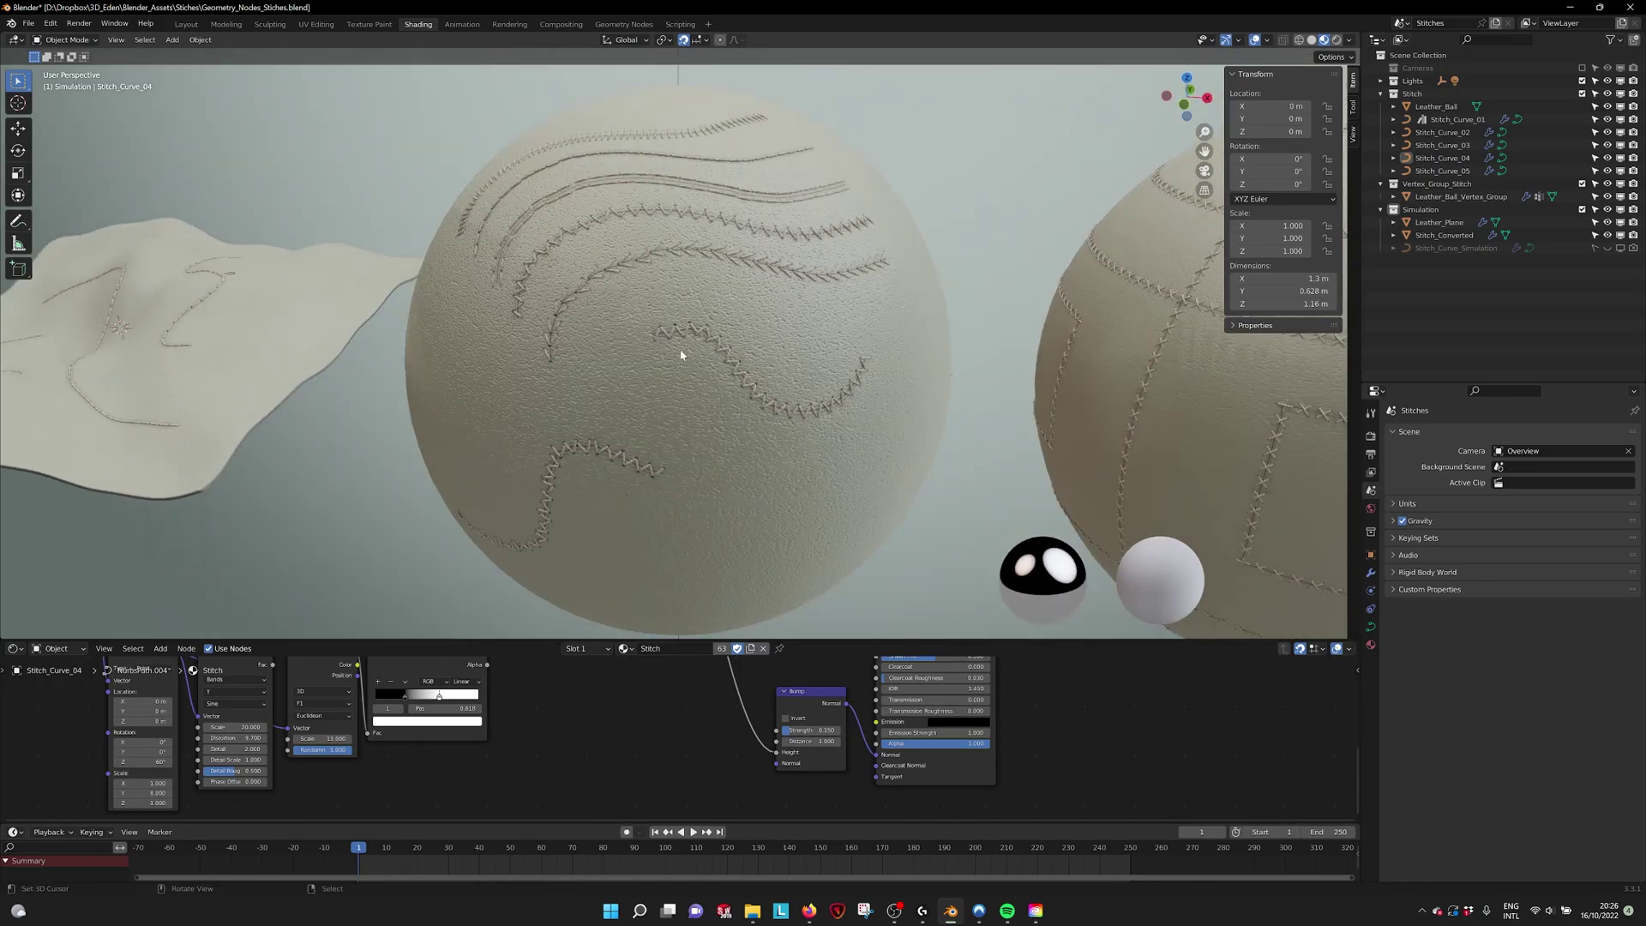
pyautogui.press('Tab')
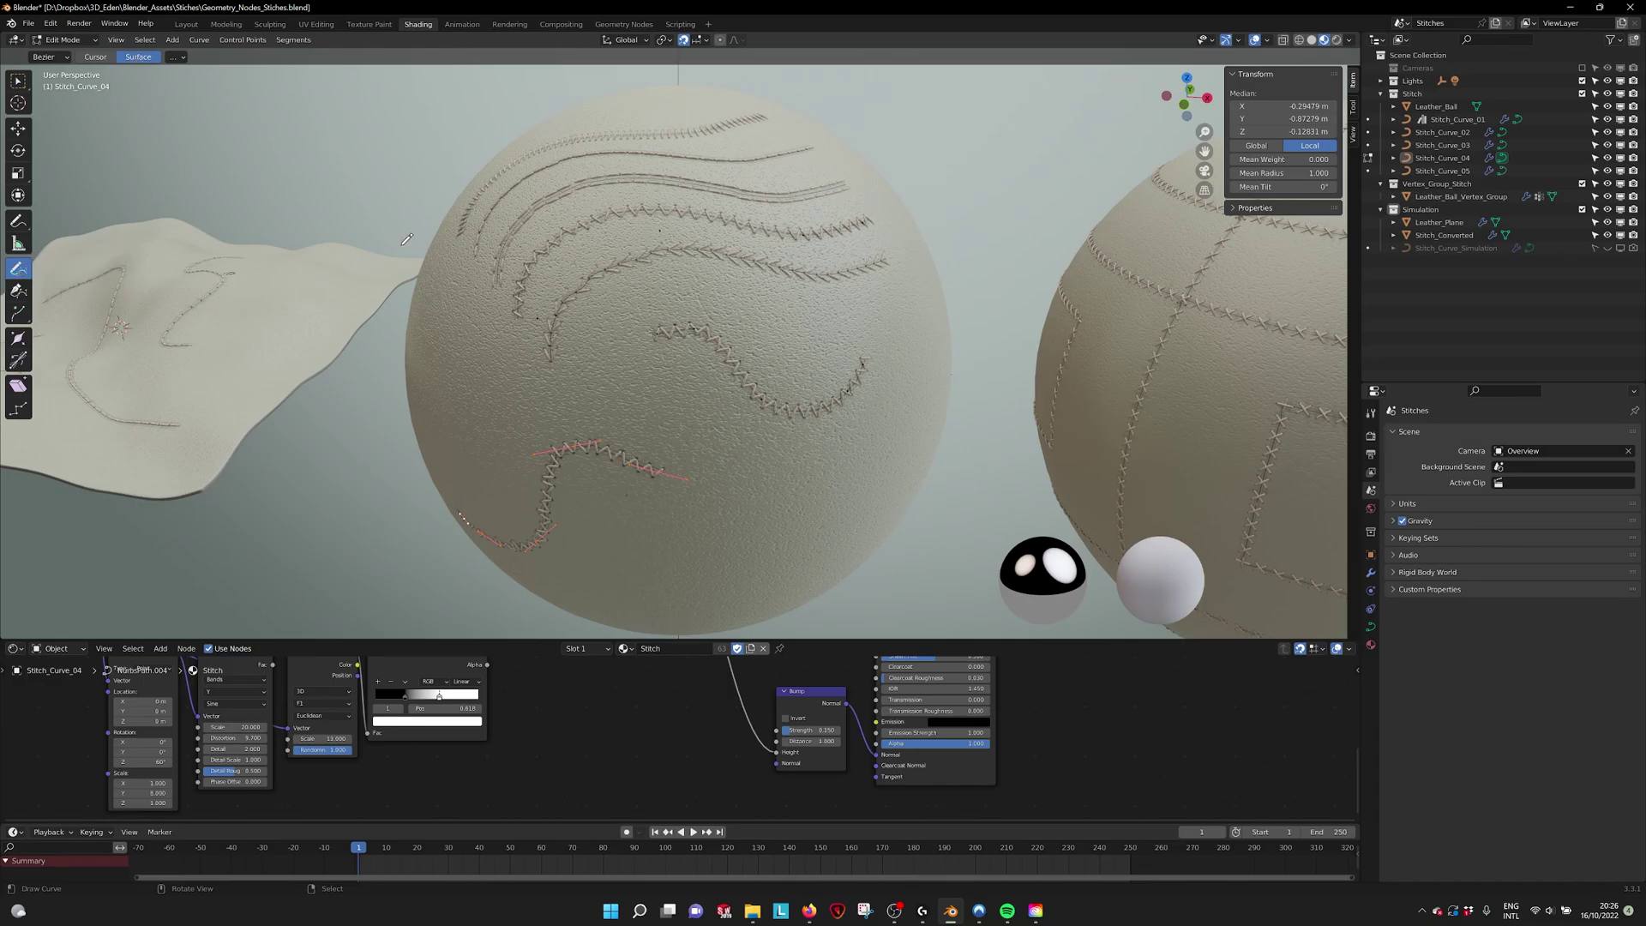
pyautogui.press('Tab')
pyautogui.click(735, 367)
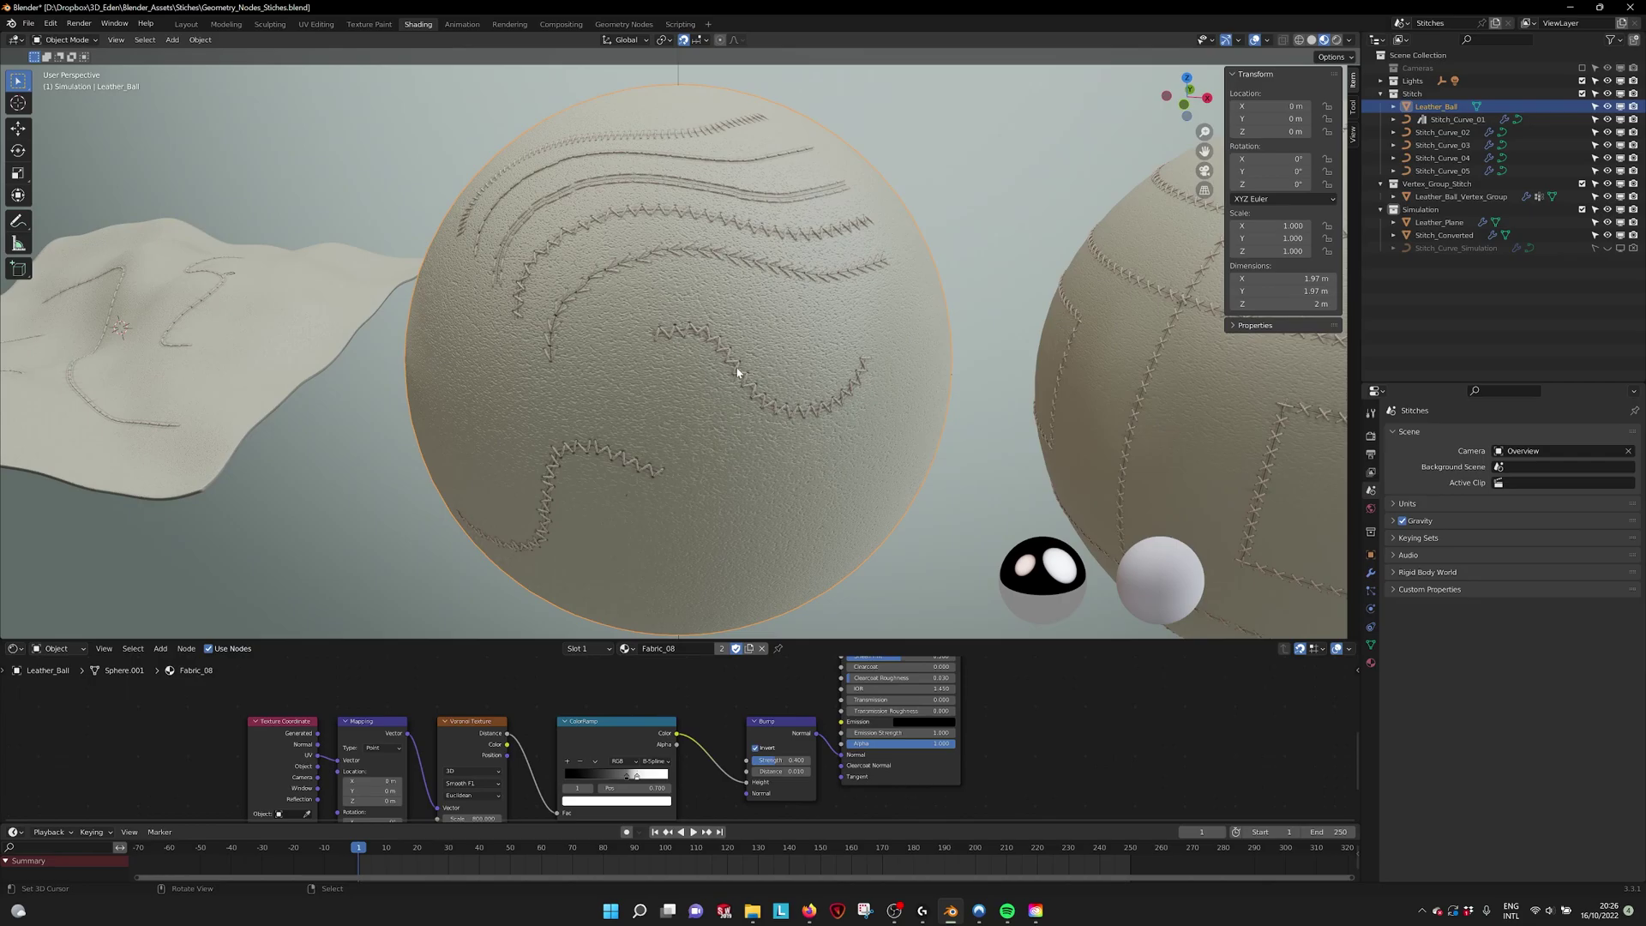
pyautogui.click(736, 370)
pyautogui.click(1371, 572)
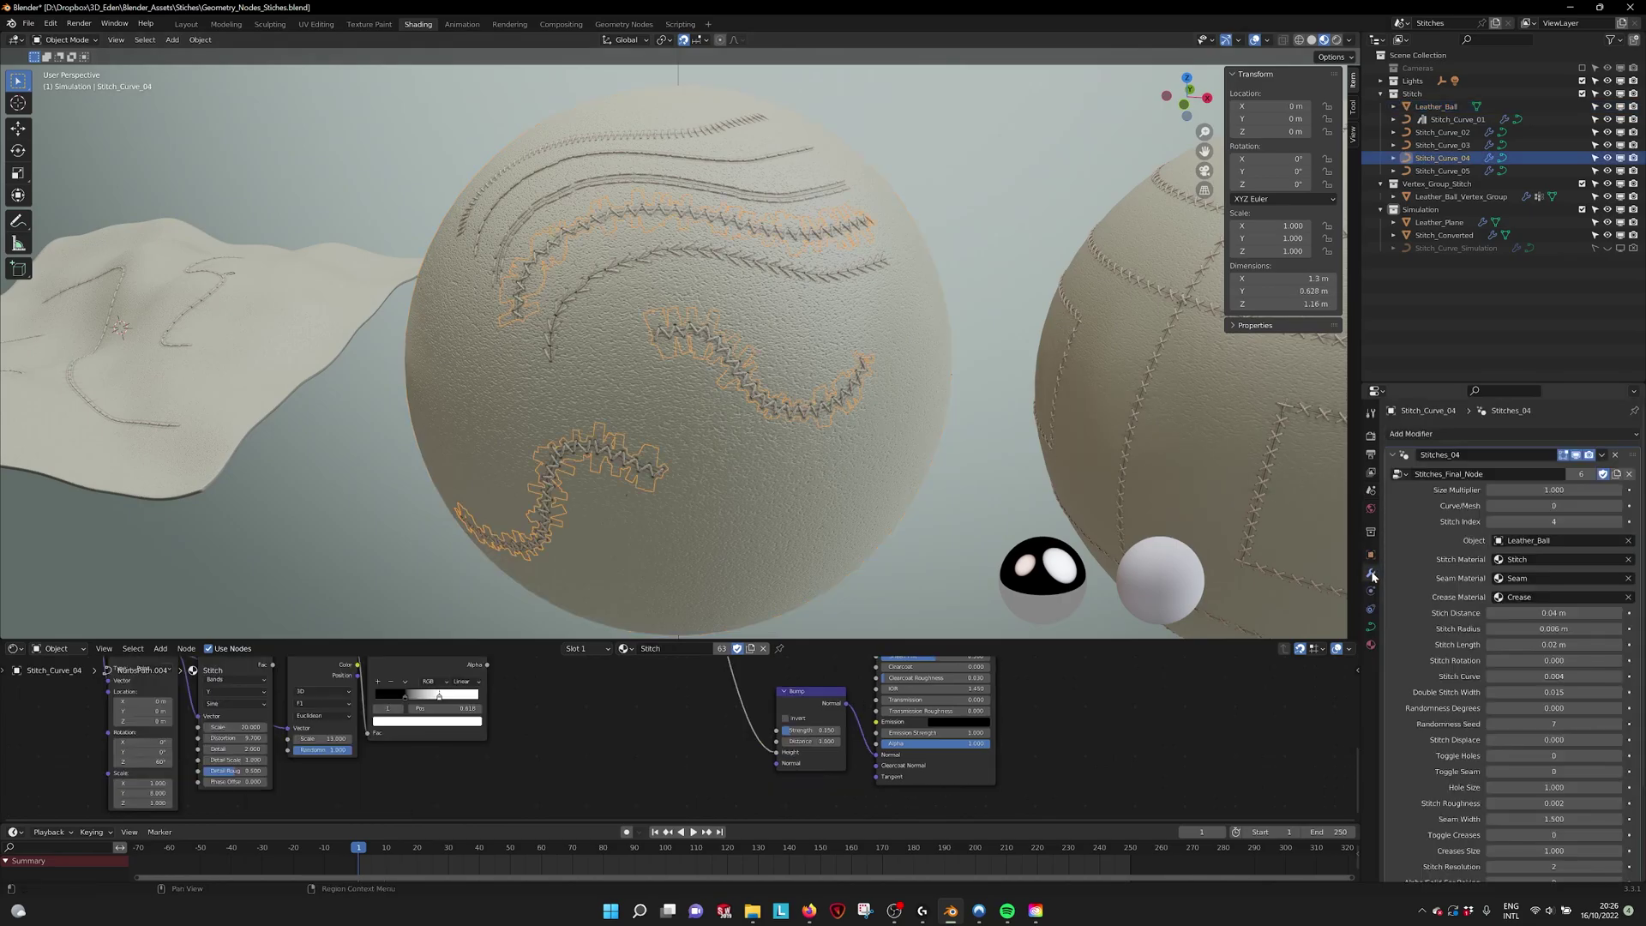
pyautogui.click(1547, 543)
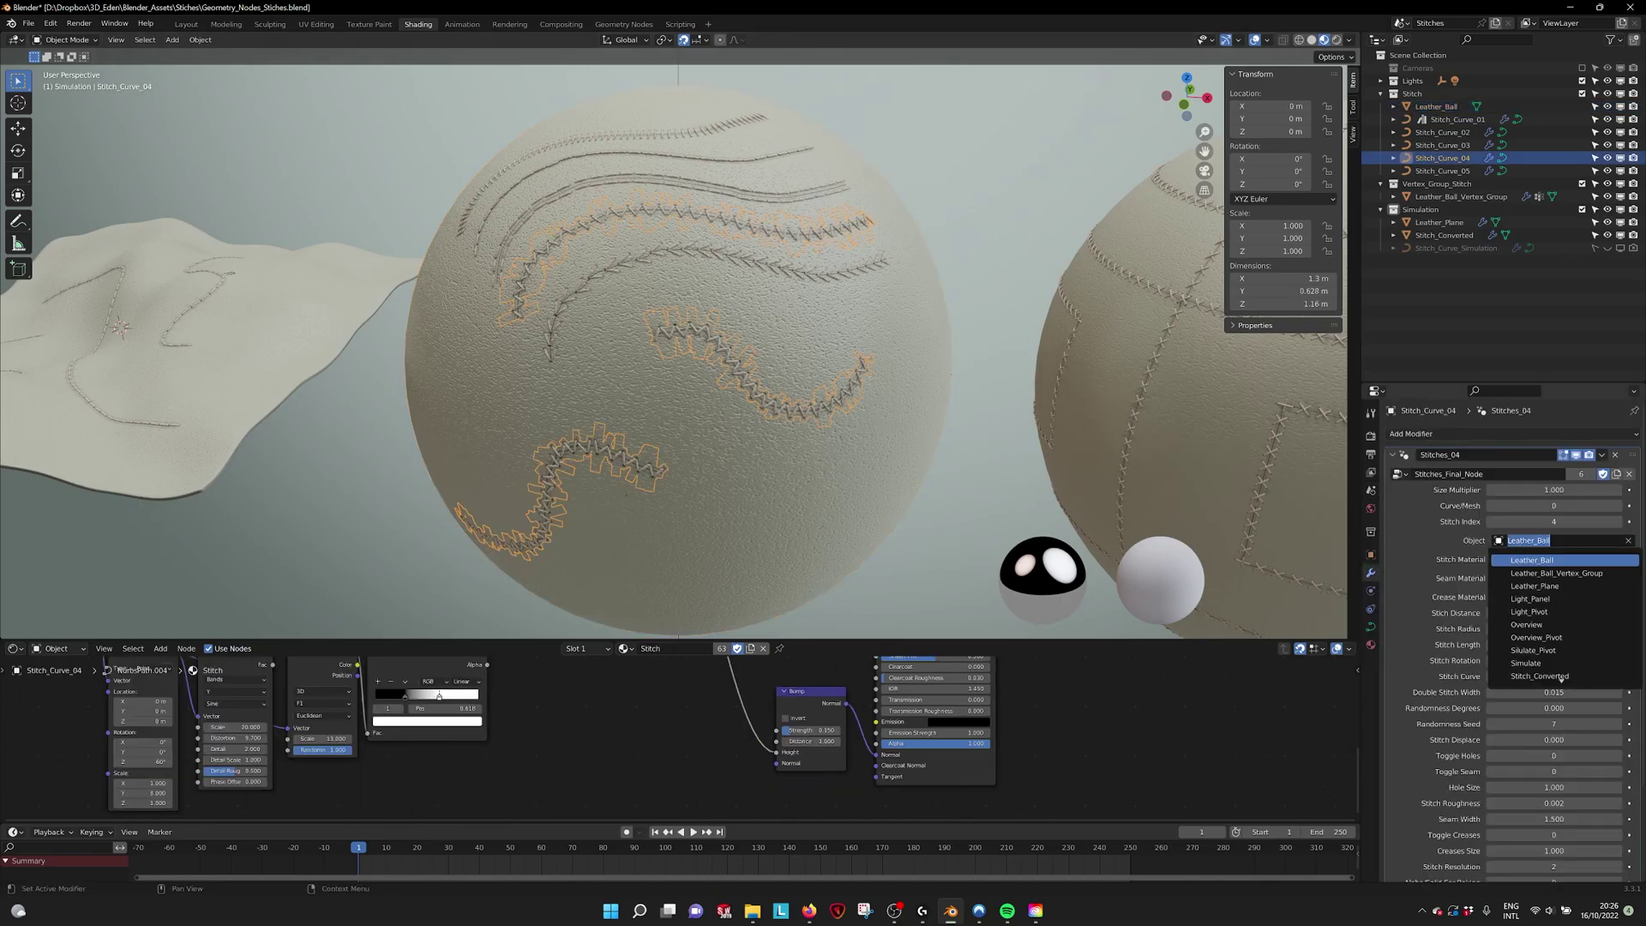
pyautogui.click(1481, 548)
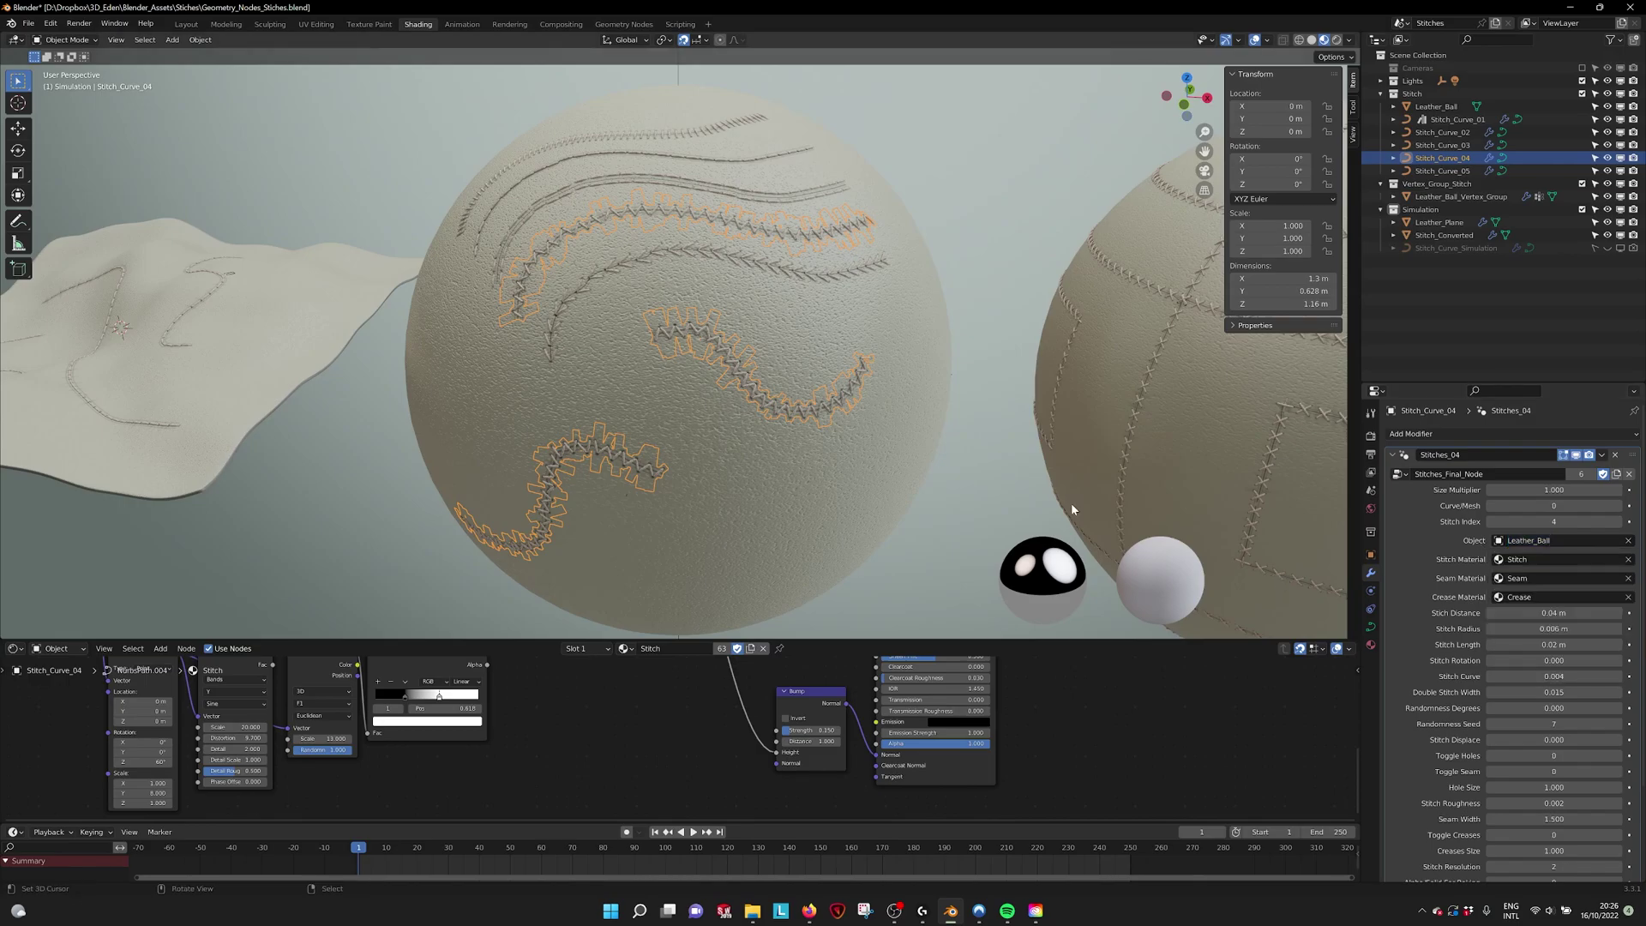
# Step: Select the Leather_Ball_Vertex_Group sphere and enter Edit Mode on its mesh
pyautogui.scroll(-1, 960, 330)
pyautogui.hotkey('alt', 'a')
pyautogui.keyDown('shift'); pyautogui.moveTo(1106, 404); pyautogui.dragTo(707, 386, button='middle'); pyautogui.keyUp('shift')
pyautogui.click(831, 397)
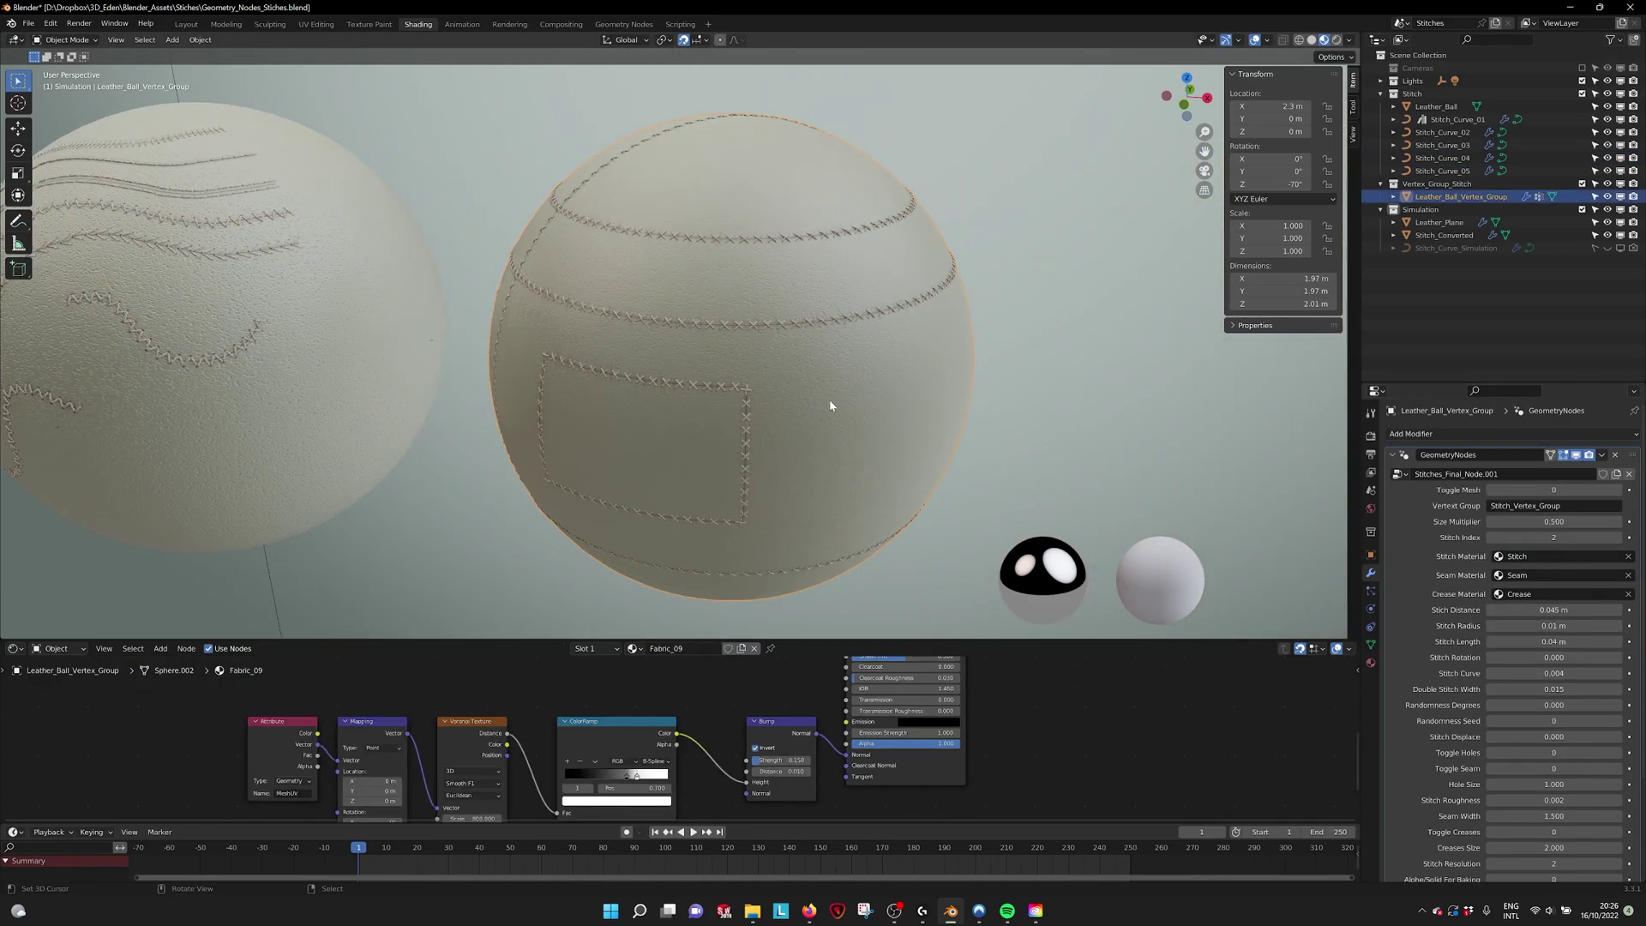
pyautogui.moveTo(826, 404)
pyautogui.mouseDown(button='middle')
pyautogui.moveTo(845, 406)
pyautogui.moveTo(749, 401)
pyautogui.moveTo(821, 374)
pyautogui.mouseUp(button='middle')
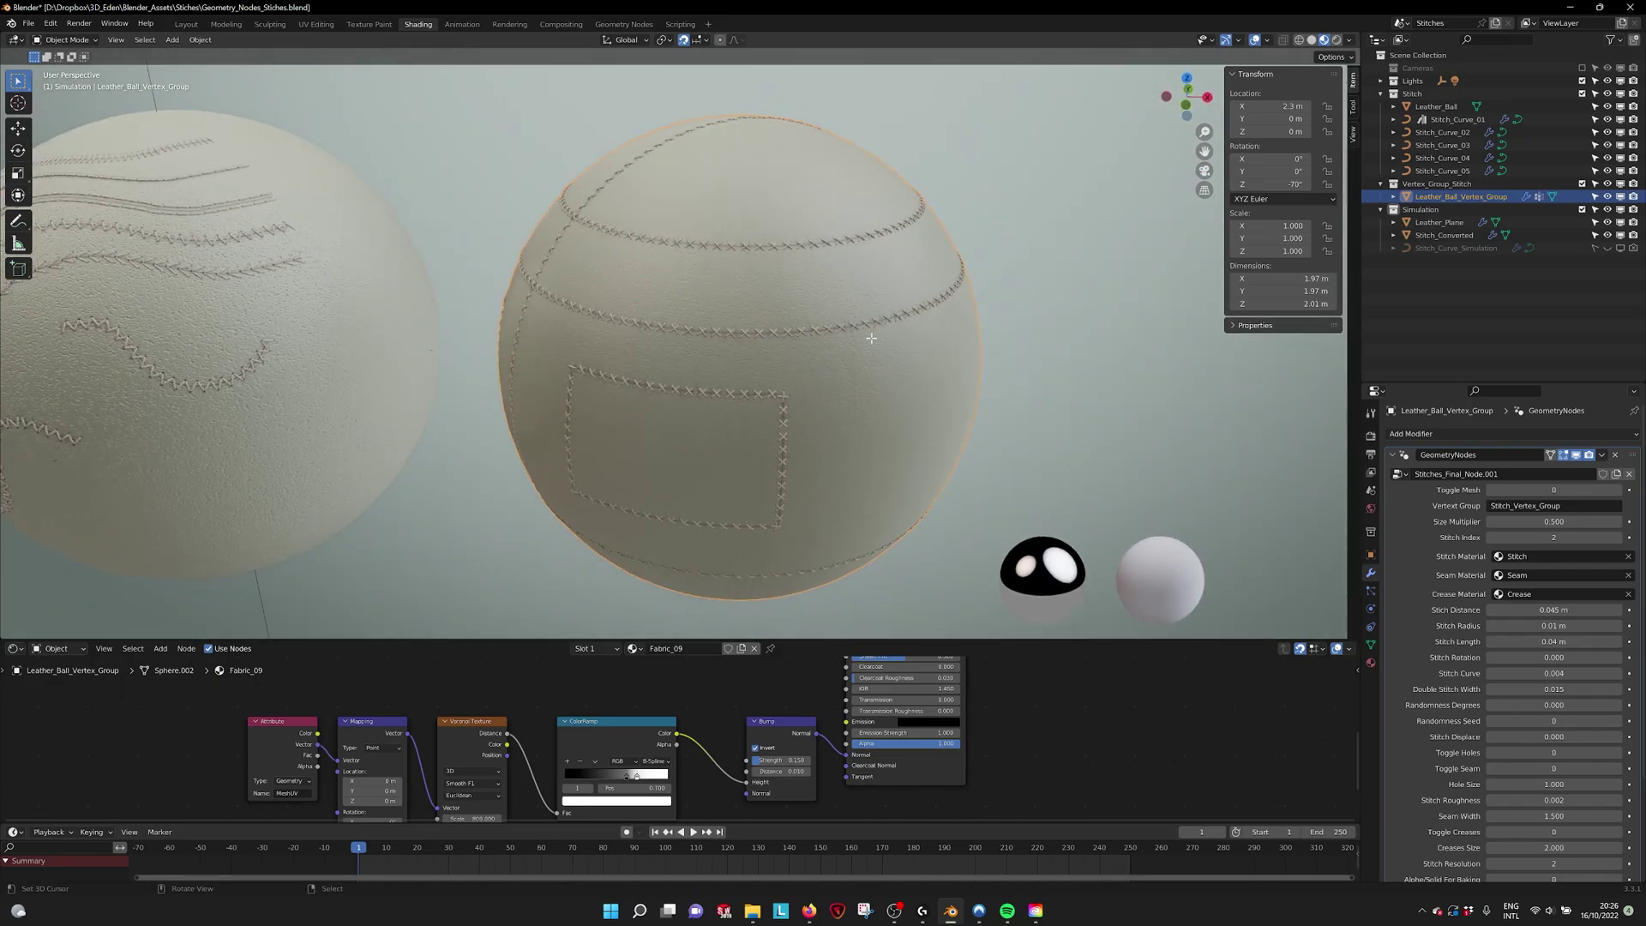
pyautogui.press('Tab')
pyautogui.moveTo(566, 326); pyautogui.dragTo(637, 323, button='middle')
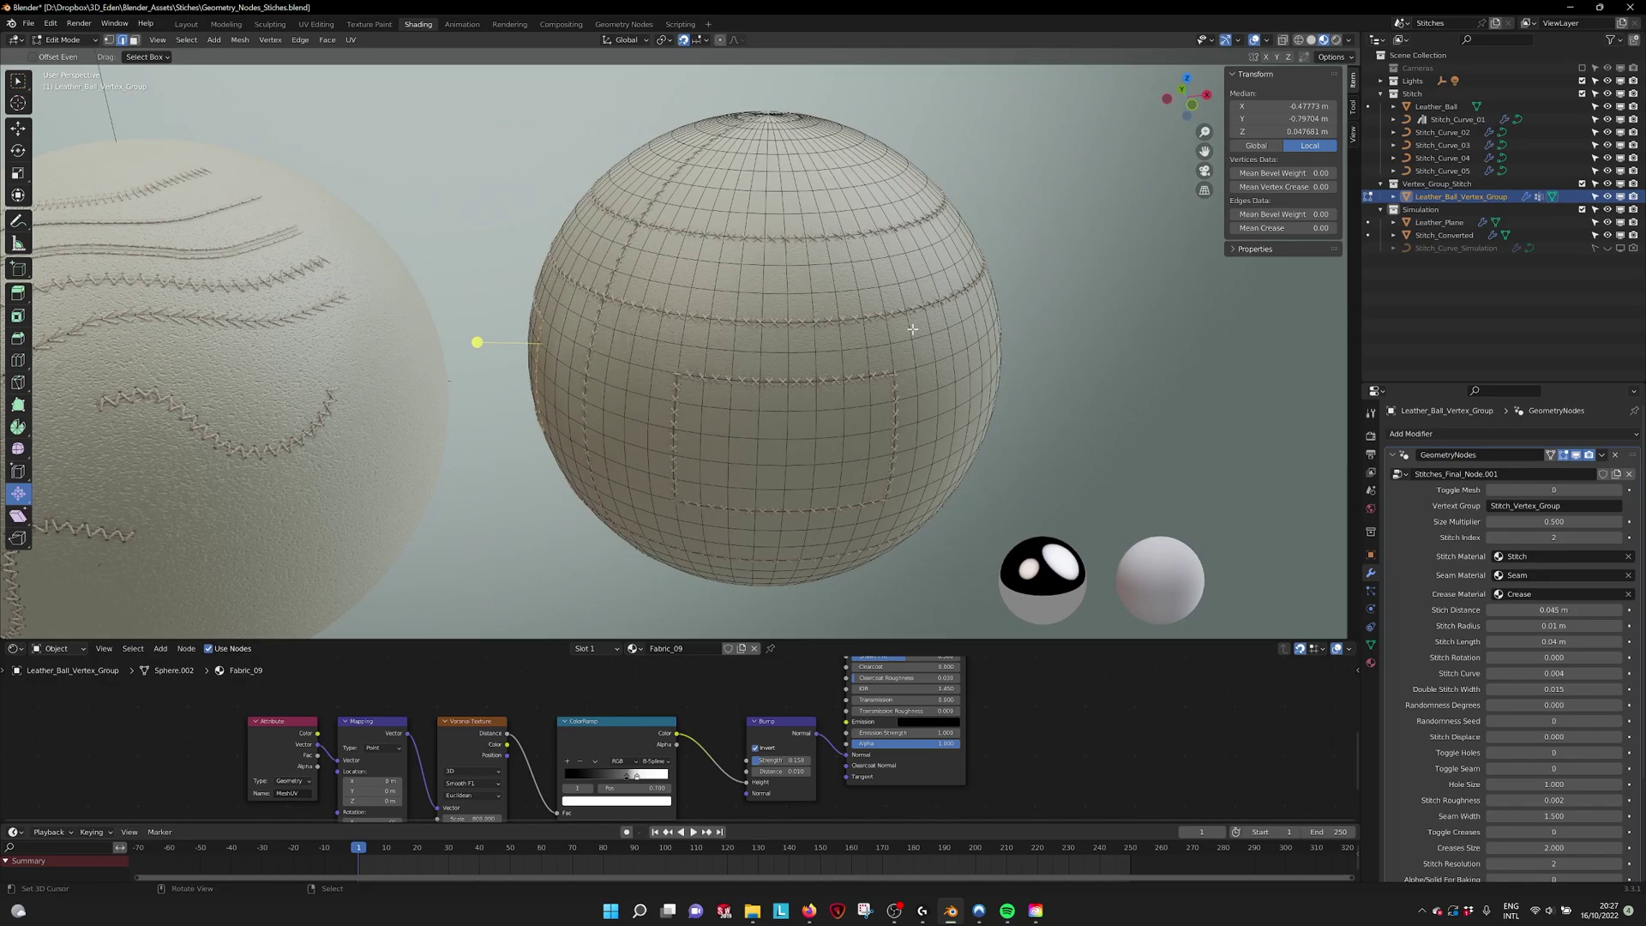
pyautogui.moveTo(912, 330); pyautogui.dragTo(794, 329, button='middle')
pyautogui.scroll(1, 782, 332)
pyautogui.keyDown('shift'); pyautogui.moveTo(957, 368); pyautogui.dragTo(990, 365, button='middle'); pyautogui.keyUp('shift')
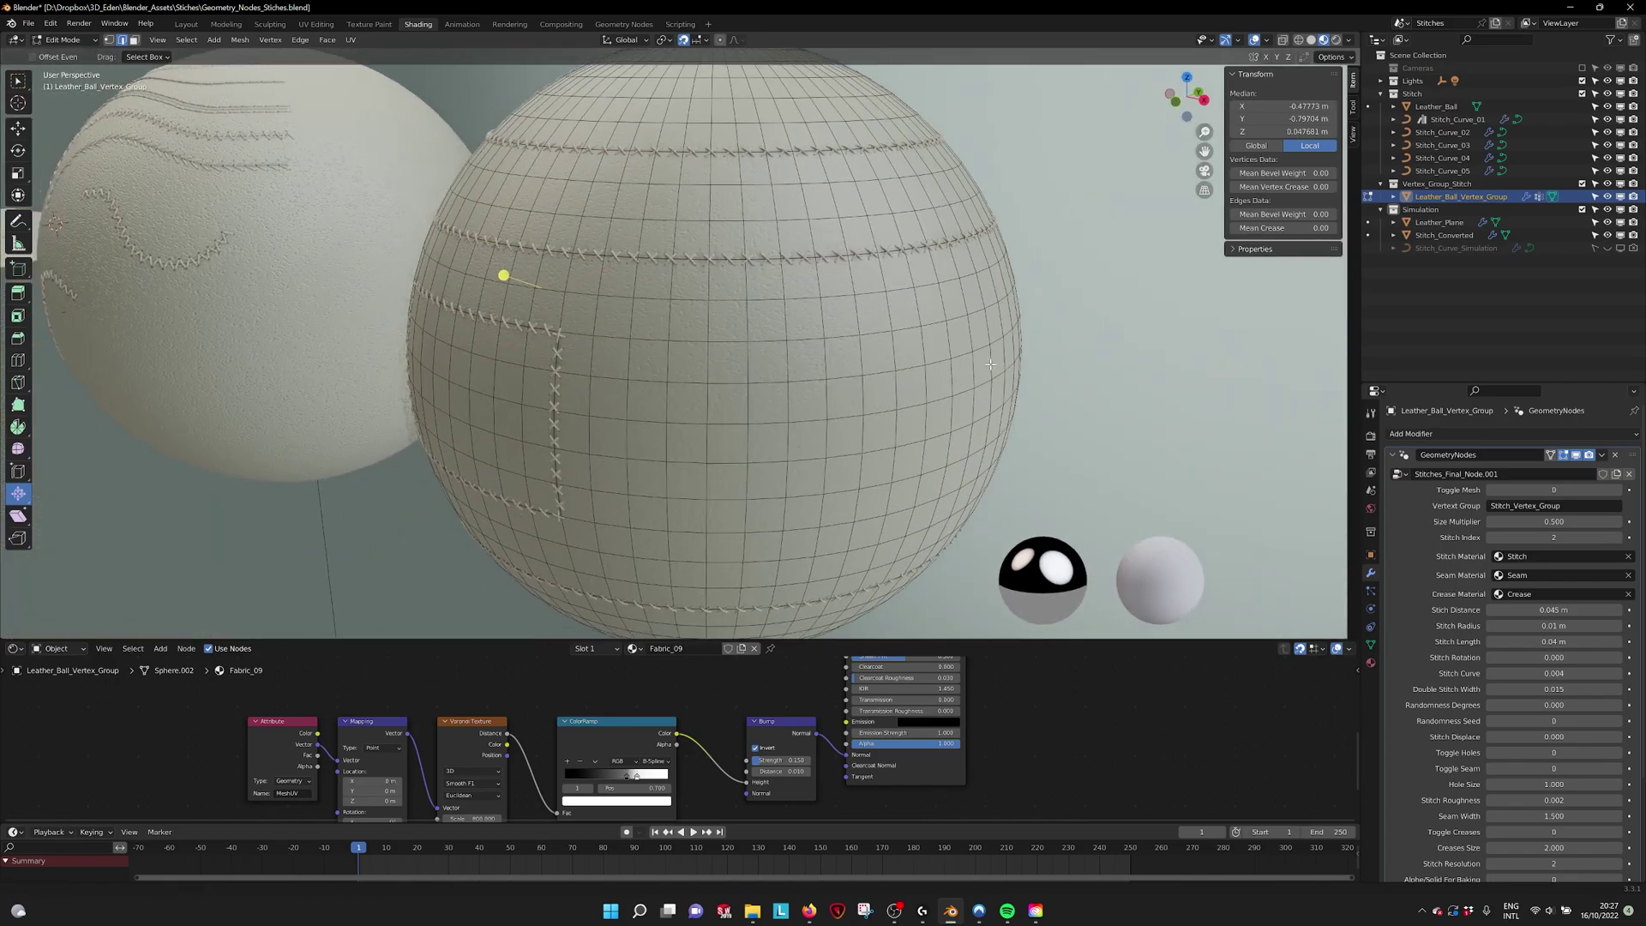
# Step: Check the vertex group used by the ball's geometry nodes modifier and add a second vertex group to its mesh
pyautogui.click(1371, 645)
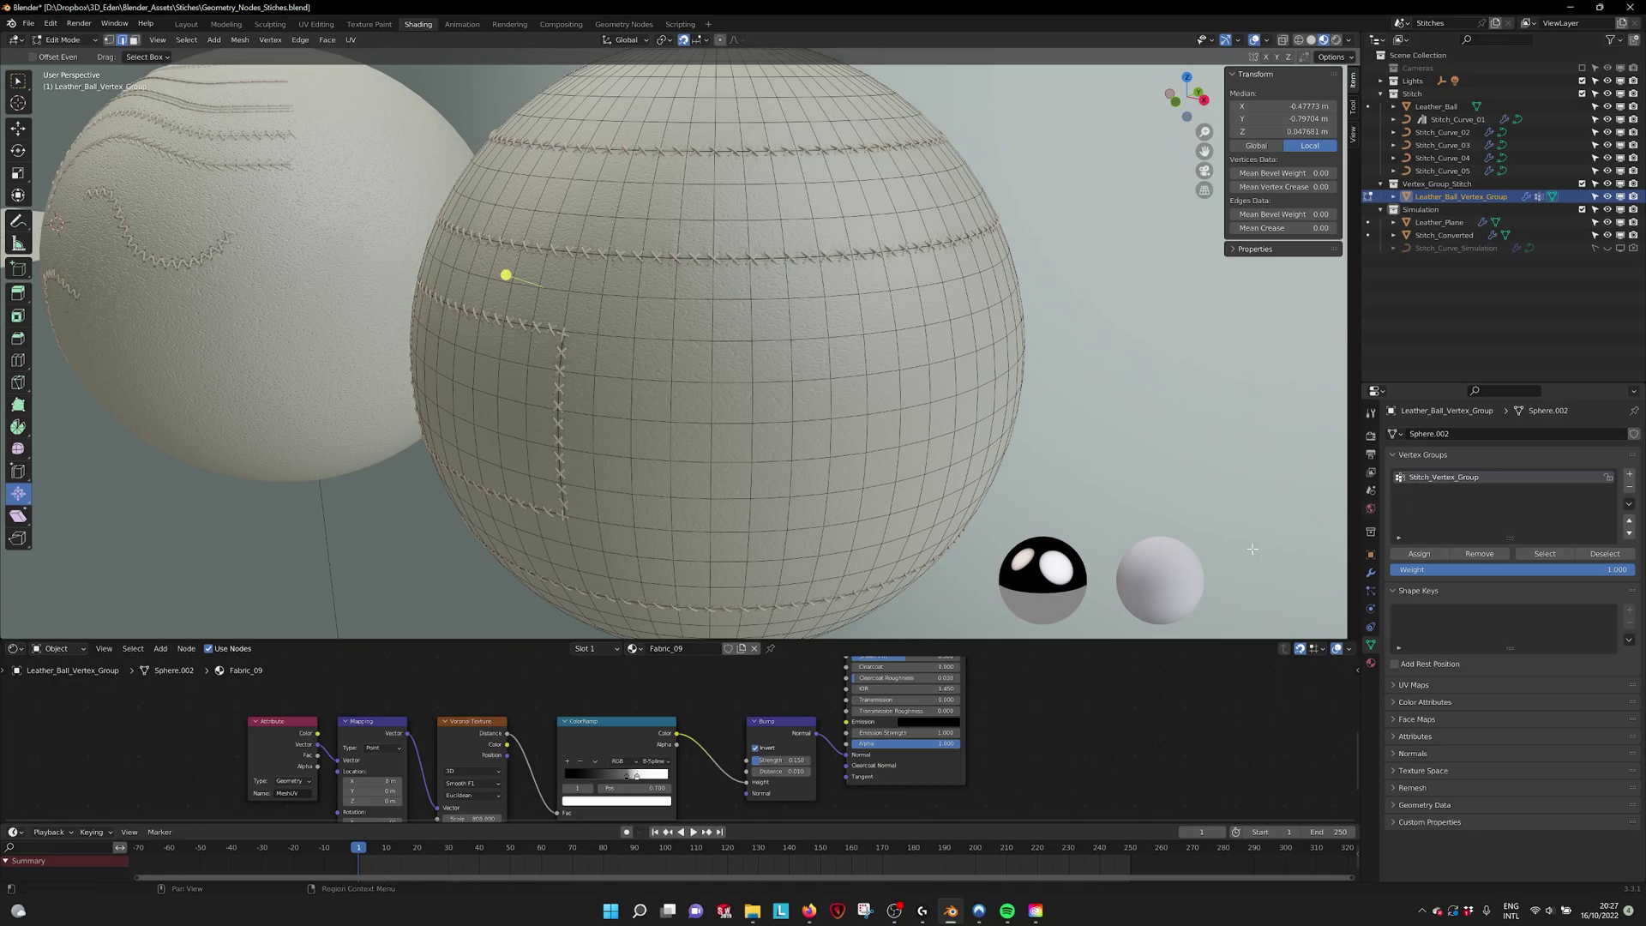
pyautogui.click(1371, 573)
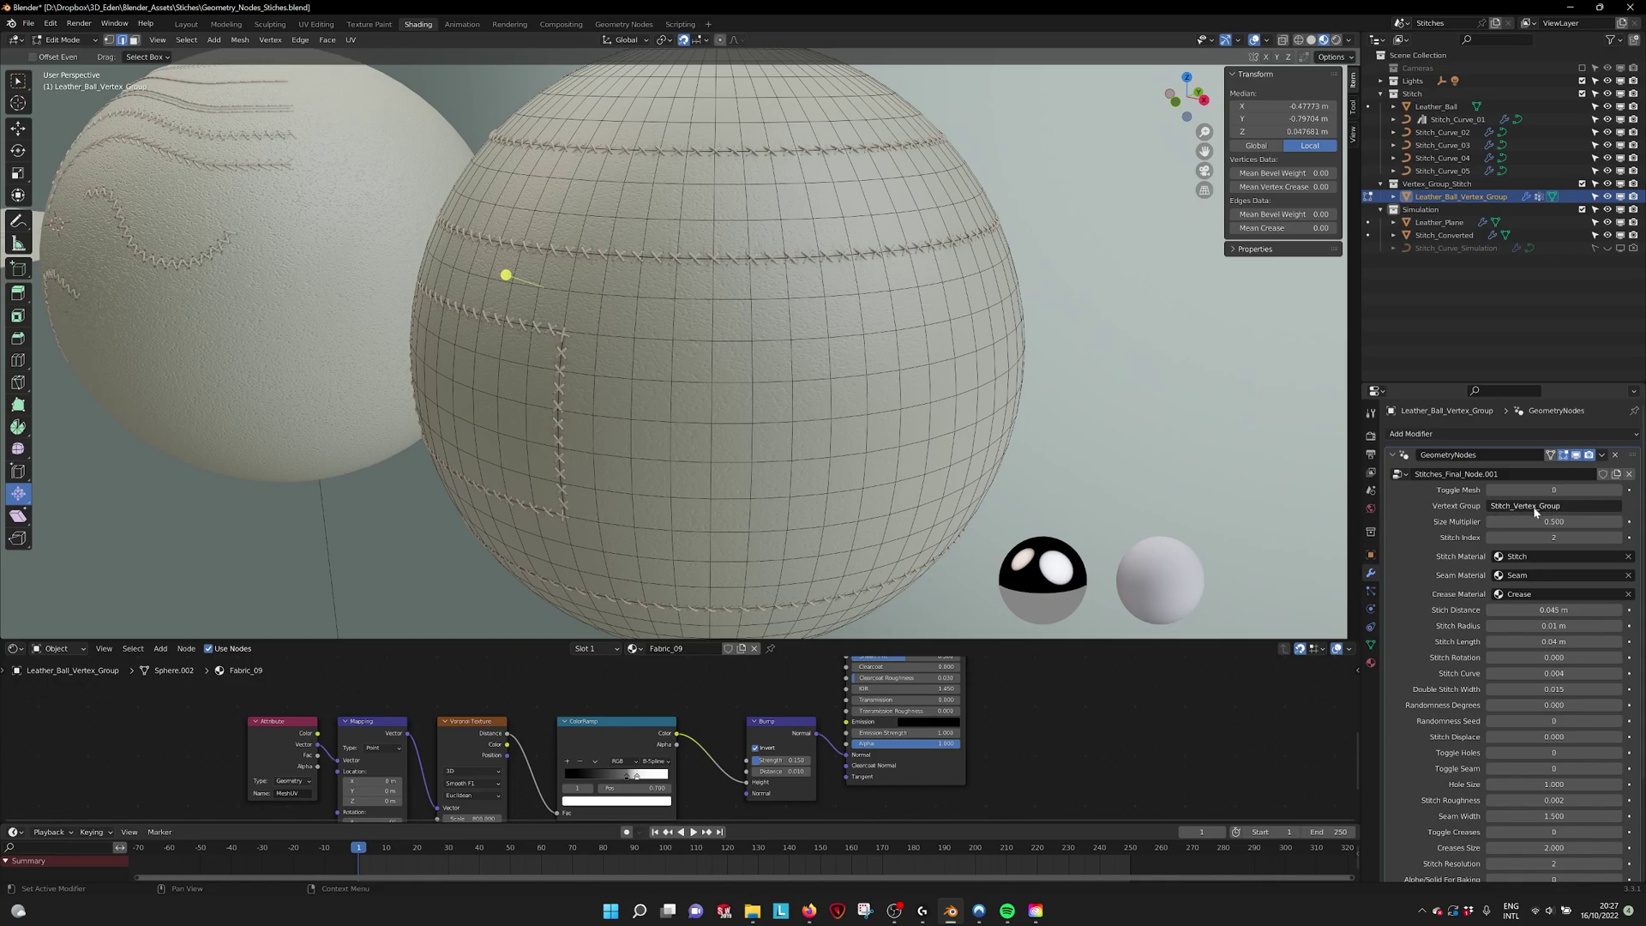
pyautogui.click(1371, 645)
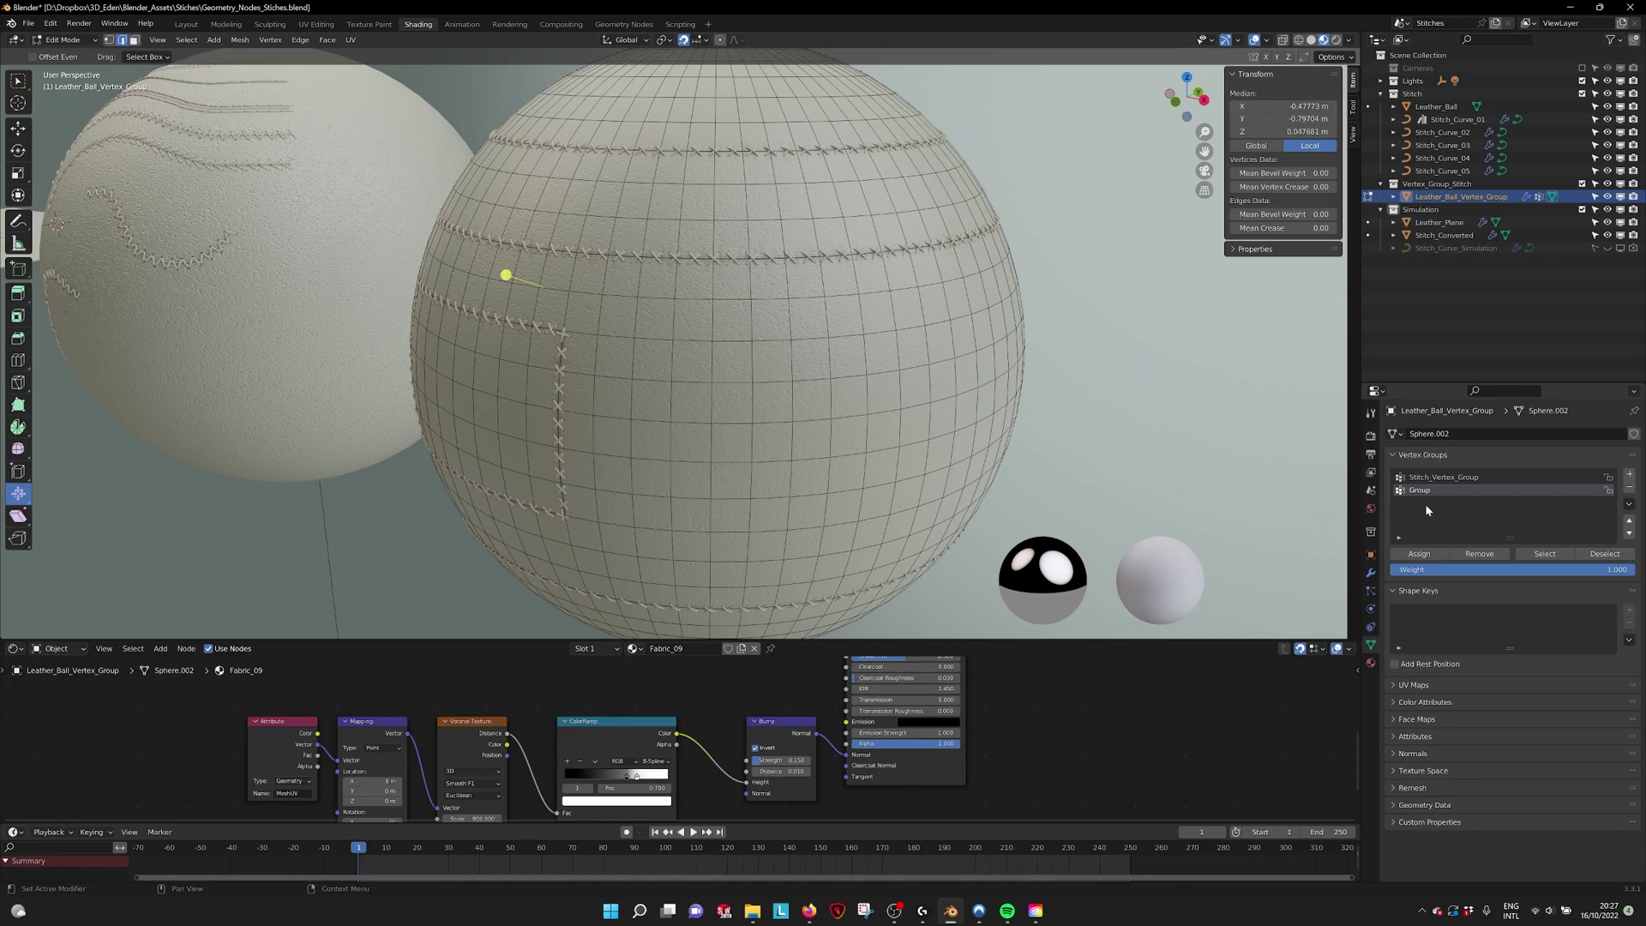
# Step: Select a closed rectangular outline of edges on an unstitched side of the ball by picking shortest paths between its corners
pyautogui.moveTo(930, 353); pyautogui.dragTo(883, 358, button='middle')
pyautogui.keyDown('shift'); pyautogui.moveTo(739, 360); pyautogui.dragTo(878, 349, button='middle'); pyautogui.keyUp('shift')
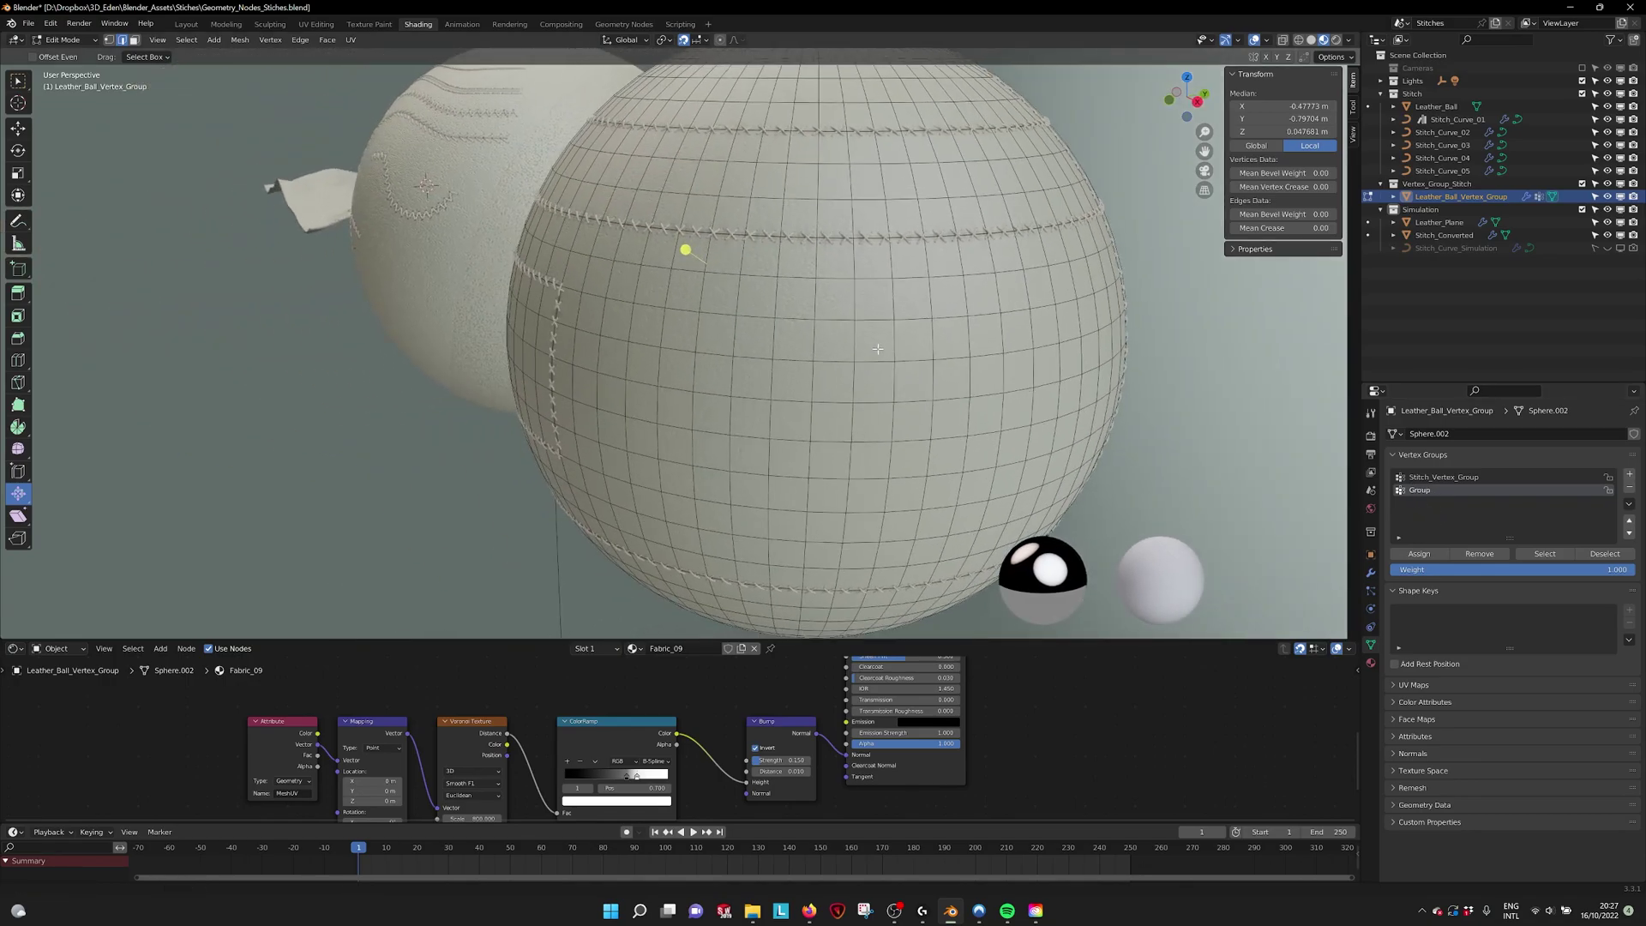
pyautogui.click(817, 343)
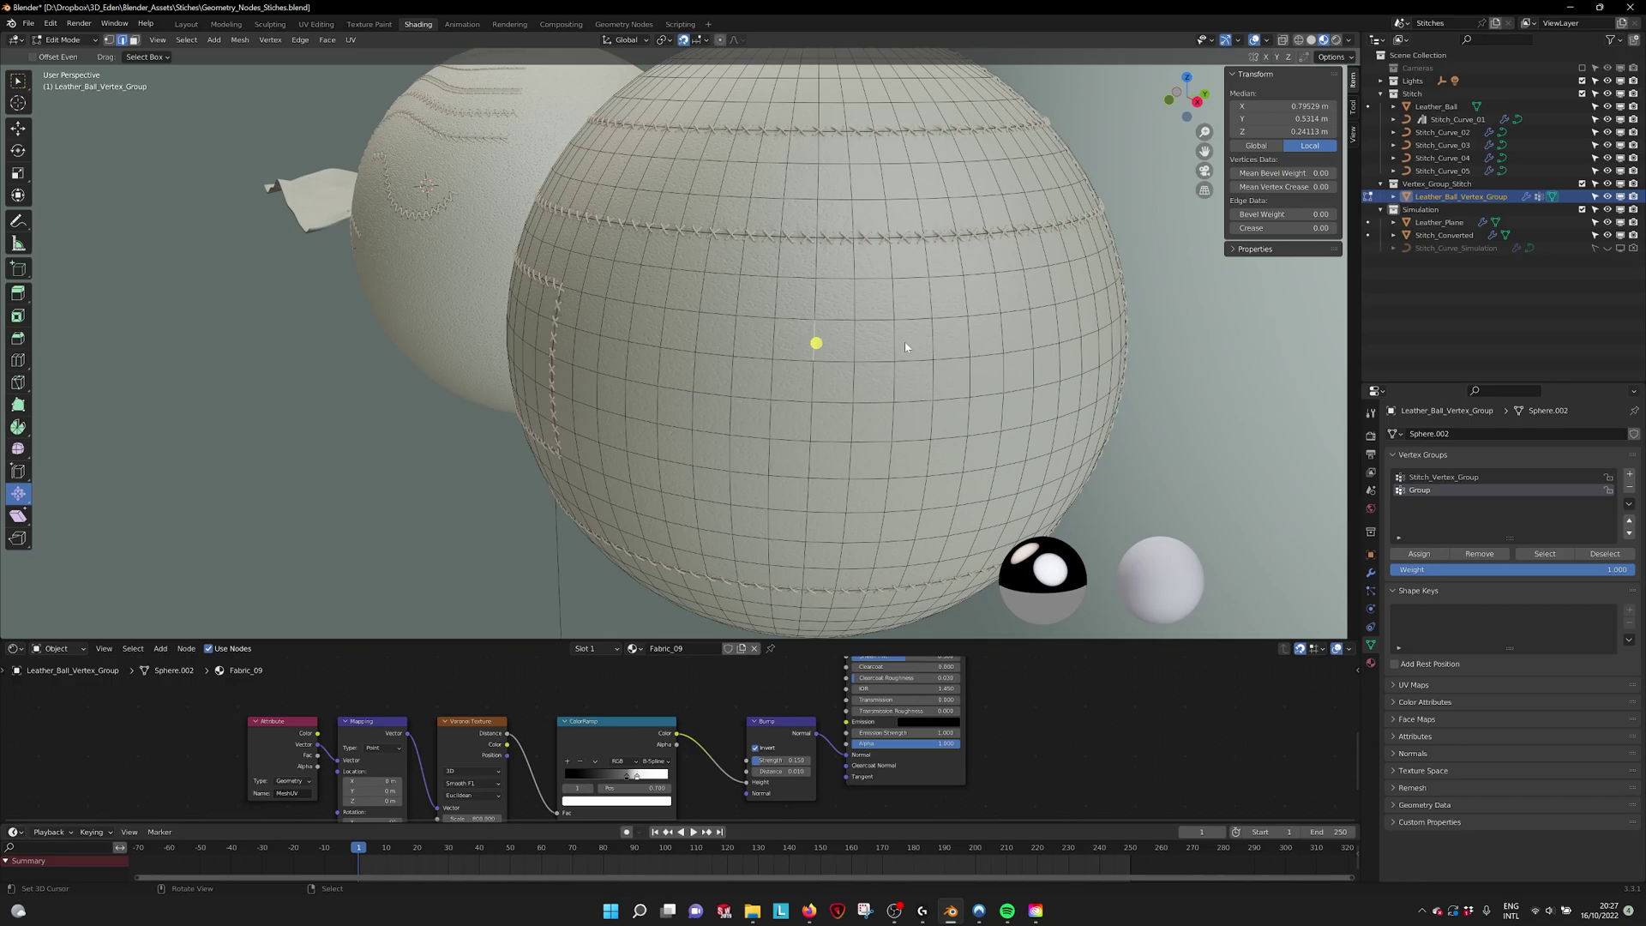
pyautogui.press('Tab')
pyautogui.press('Tab')
pyautogui.keyDown('ctrl'); pyautogui.click(811, 464); pyautogui.keyUp('ctrl')
pyautogui.moveTo(1045, 446); pyautogui.dragTo(919, 333, button='middle')
pyautogui.keyDown('ctrl'); pyautogui.click(926, 330); pyautogui.keyUp('ctrl')
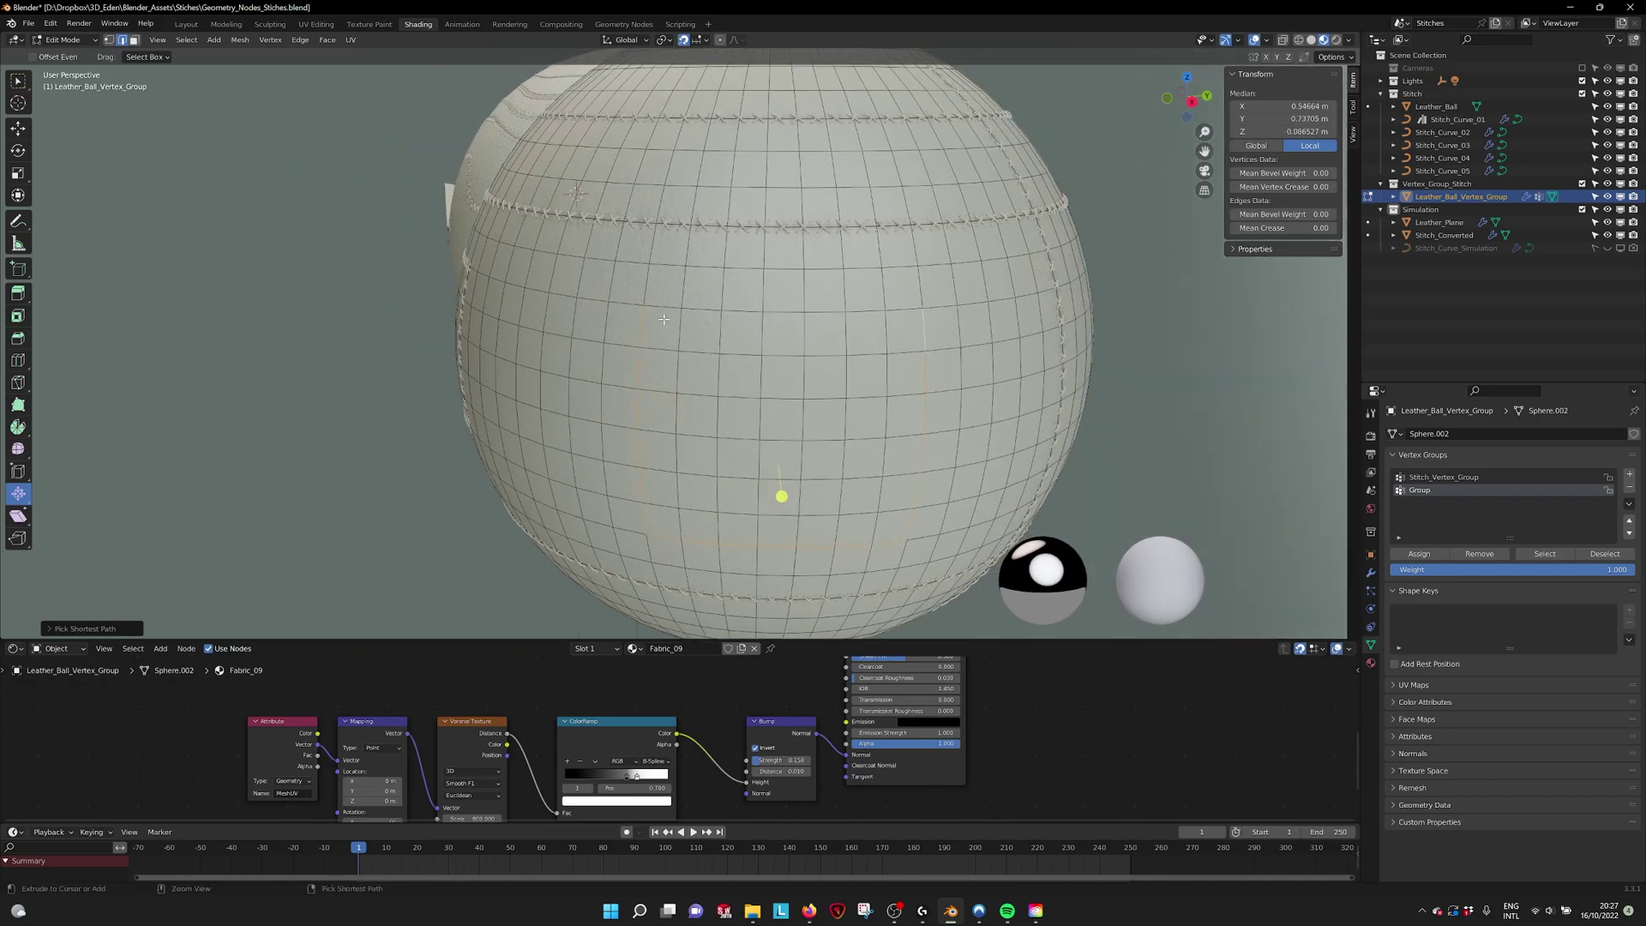
pyautogui.keyDown('ctrl'); pyautogui.click(669, 308); pyautogui.keyUp('ctrl')
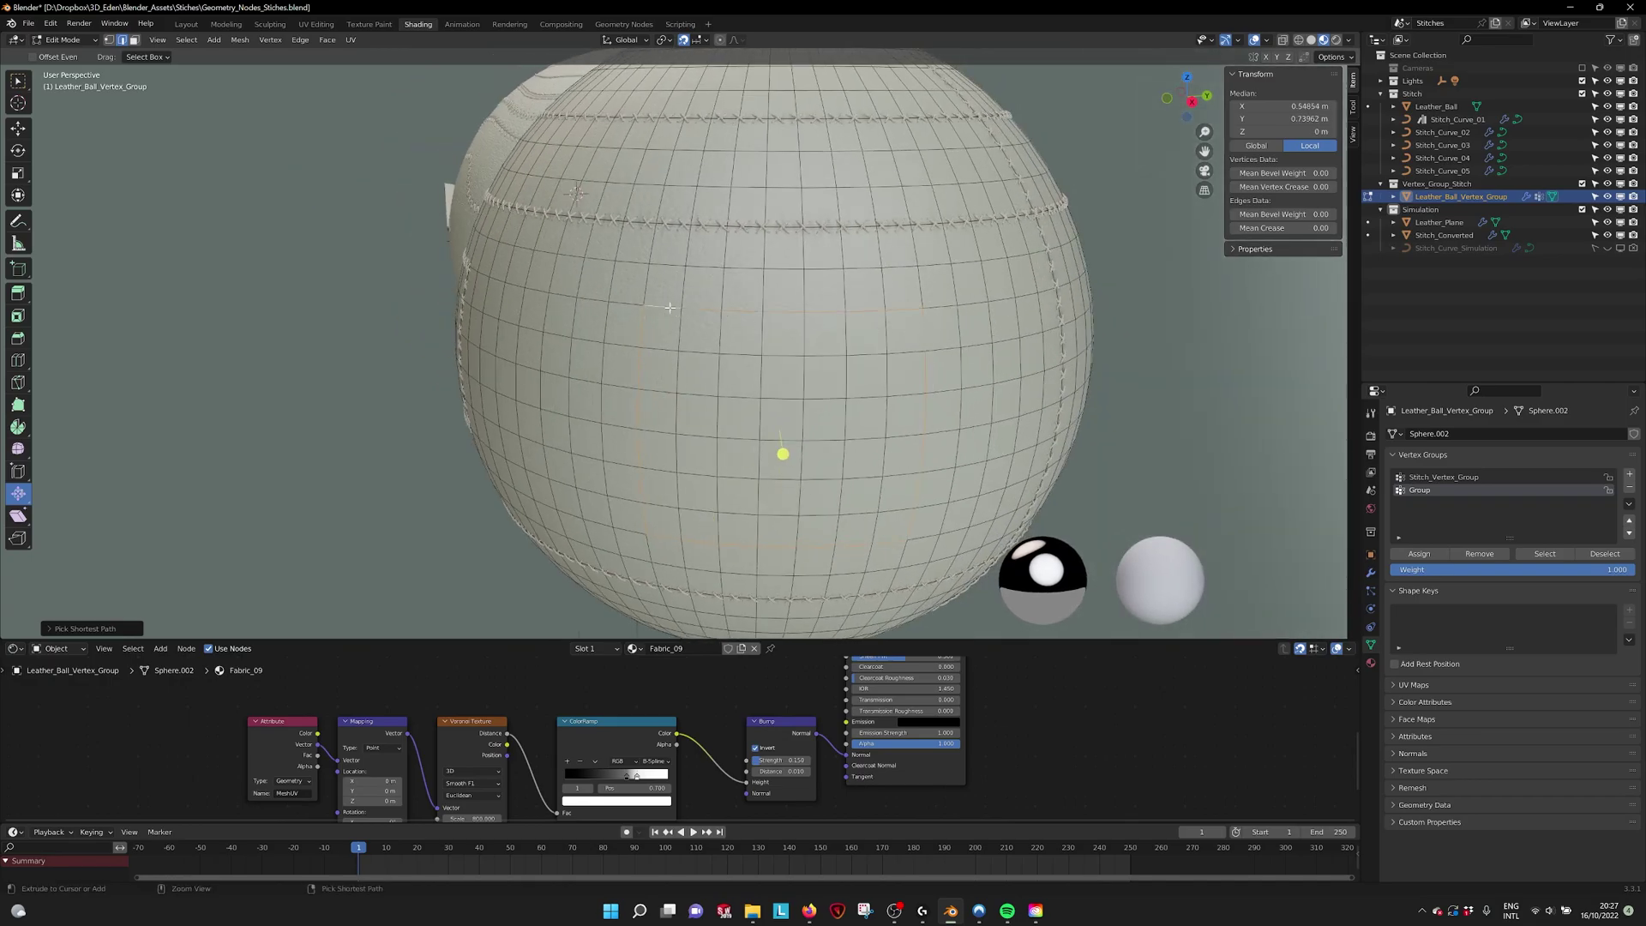
# Step: Assign the selected rectangular outline to the new vertex group and return to Object Mode
pyautogui.click(1421, 554)
pyautogui.moveTo(862, 413); pyautogui.dragTo(1052, 417, button='middle')
pyautogui.press('Tab')
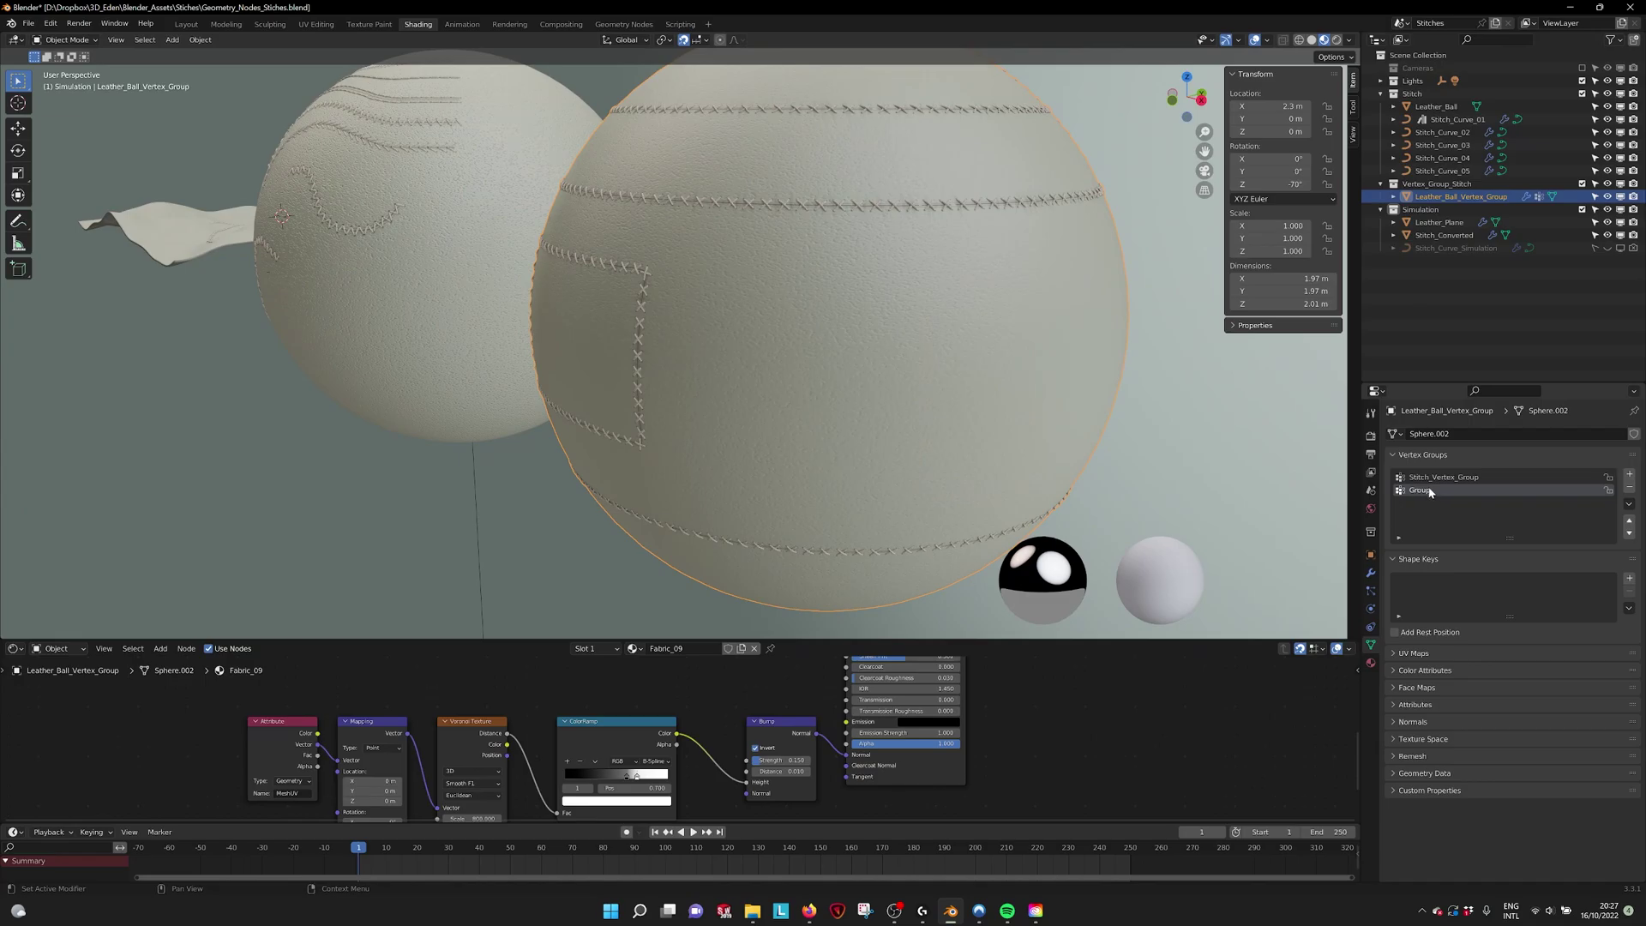
# Step: Set the vertex group in the ball's geometry nodes modifier to Group
pyautogui.click(1371, 573)
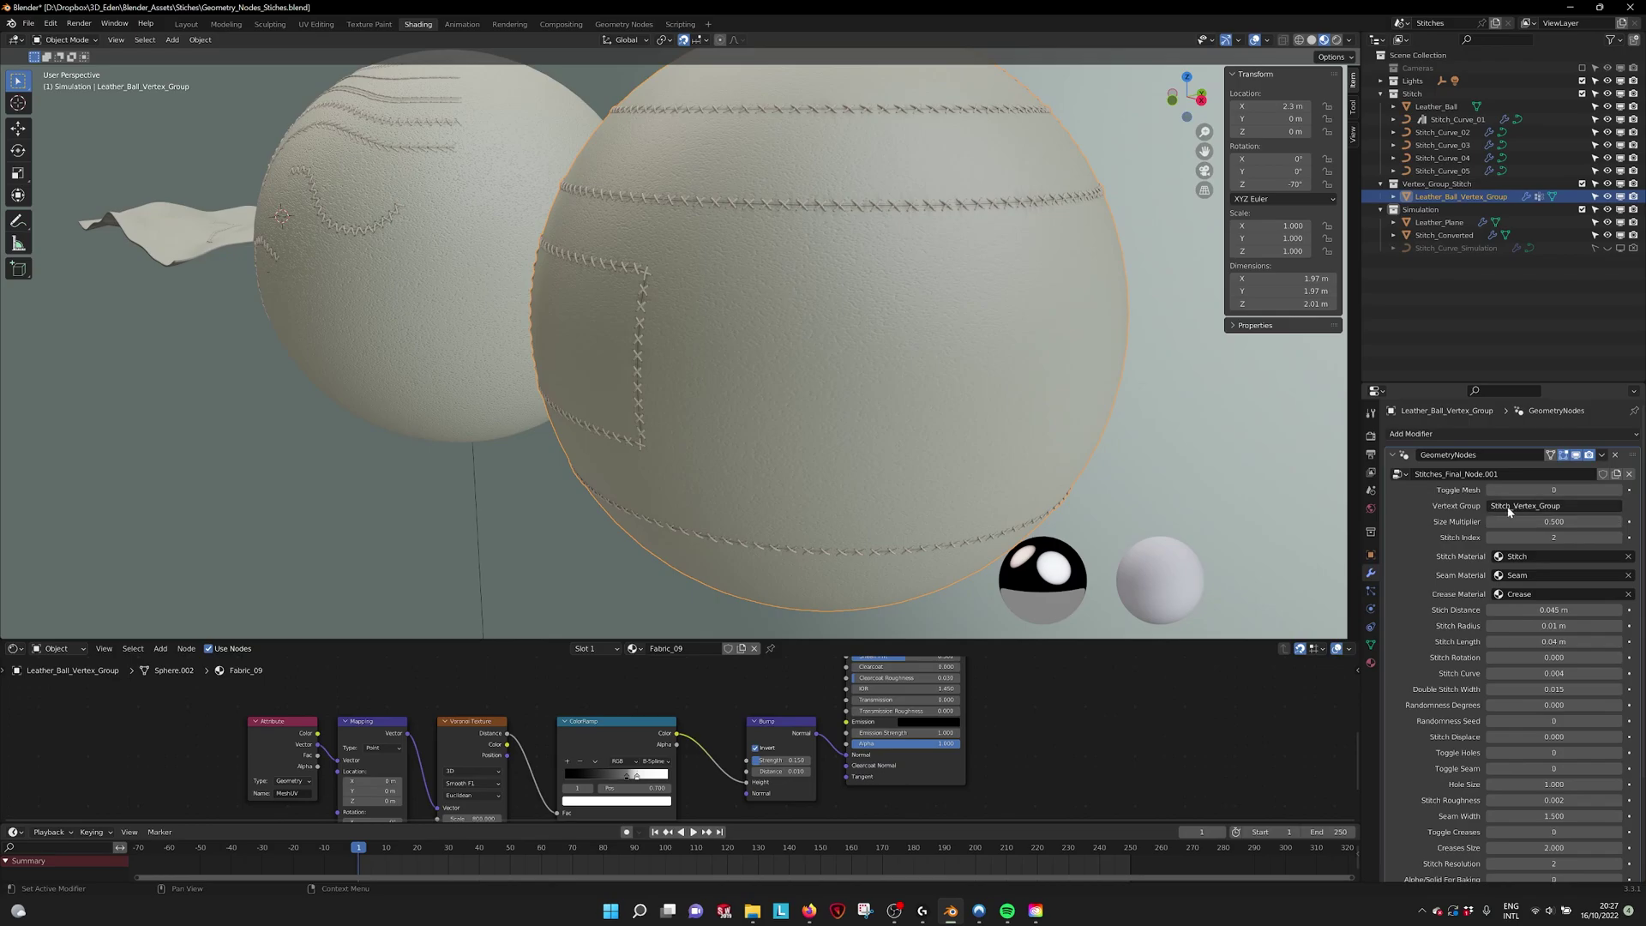
pyautogui.click(1553, 506)
pyautogui.write('Group')
pyautogui.press('Return')
pyautogui.moveTo(1014, 259); pyautogui.dragTo(966, 323, button='middle')
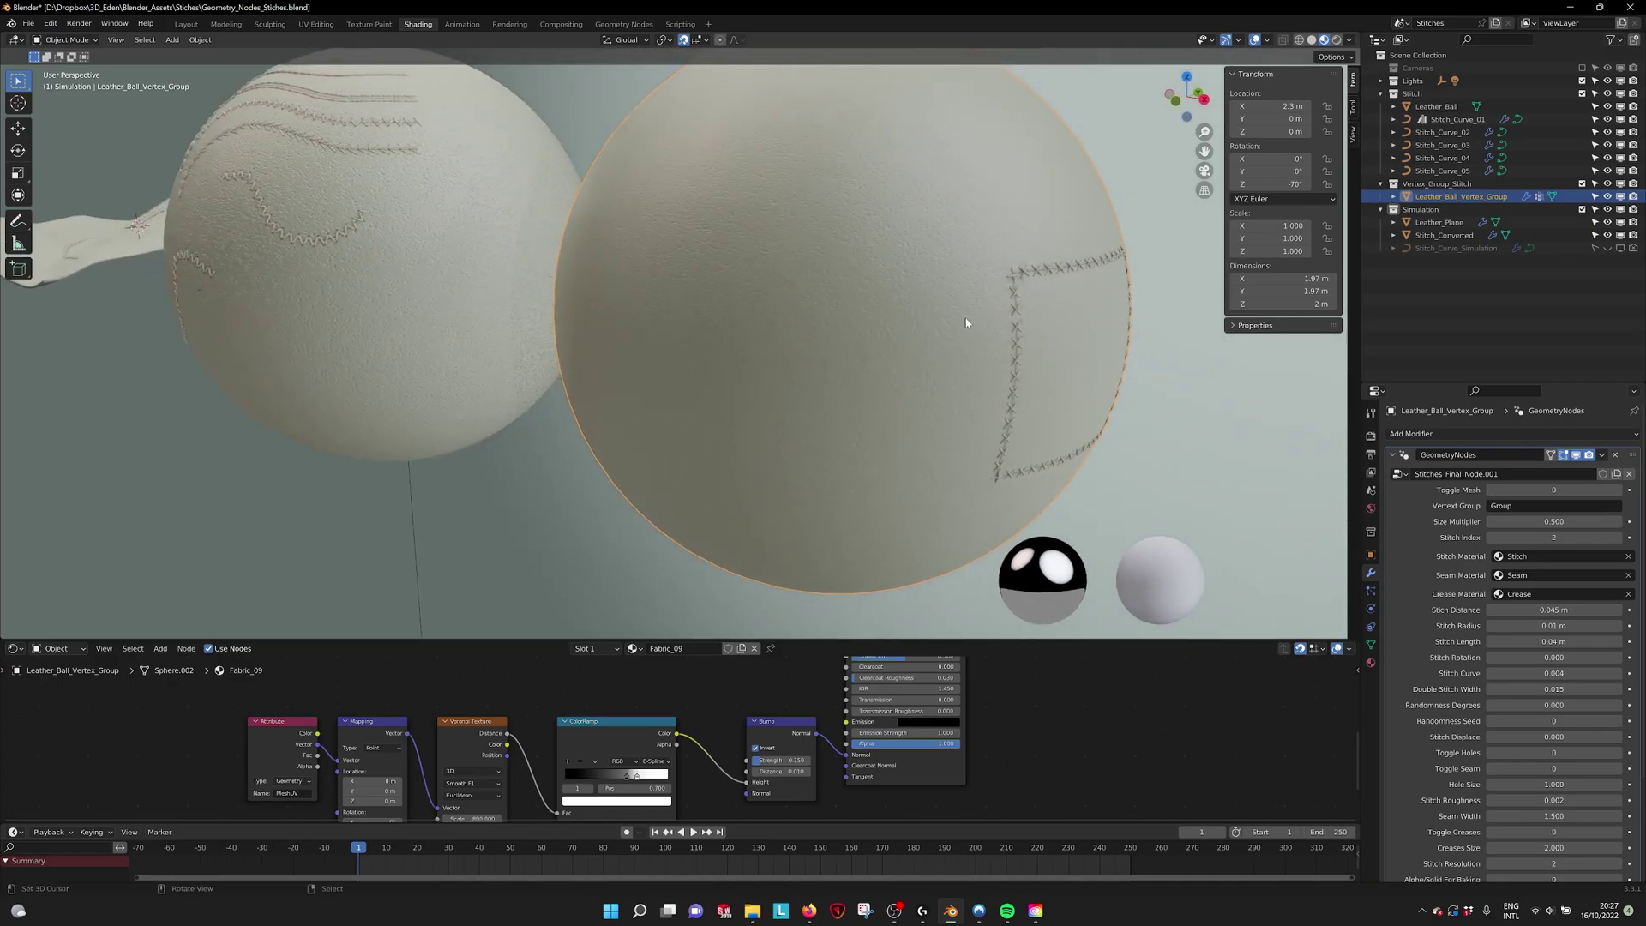
# Step: Try Stitch Index 3 and 4 on the rectangular stitching, then set it back to 2
pyautogui.click(1618, 538)
pyautogui.moveTo(1035, 452); pyautogui.dragTo(994, 441, button='middle')
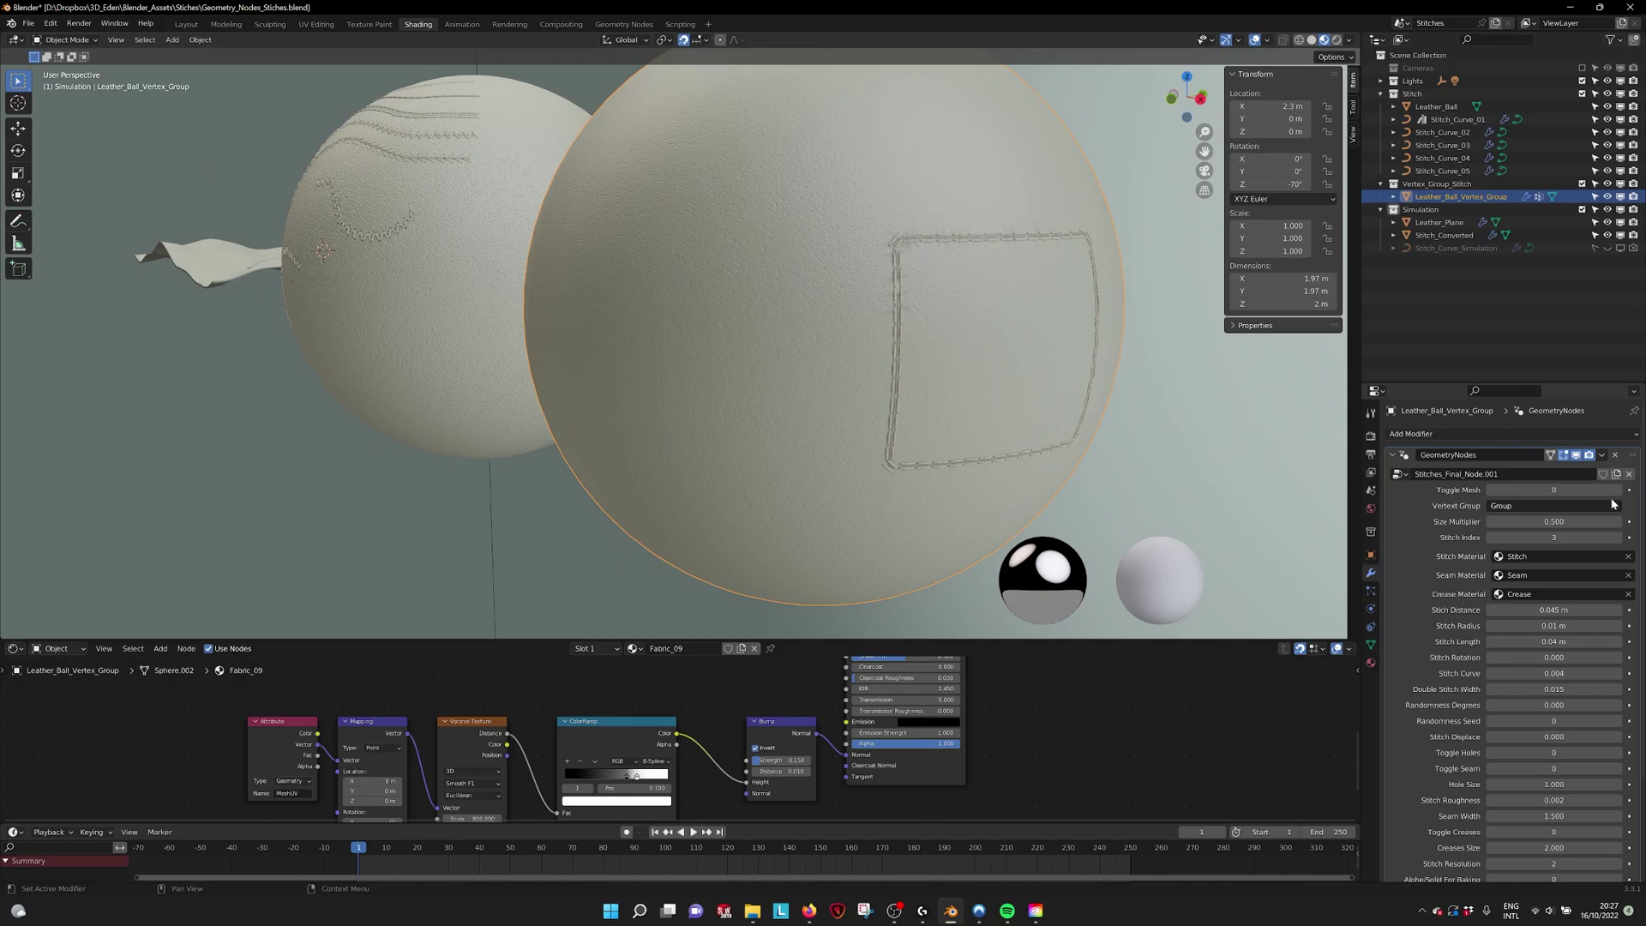
pyautogui.click(1619, 537)
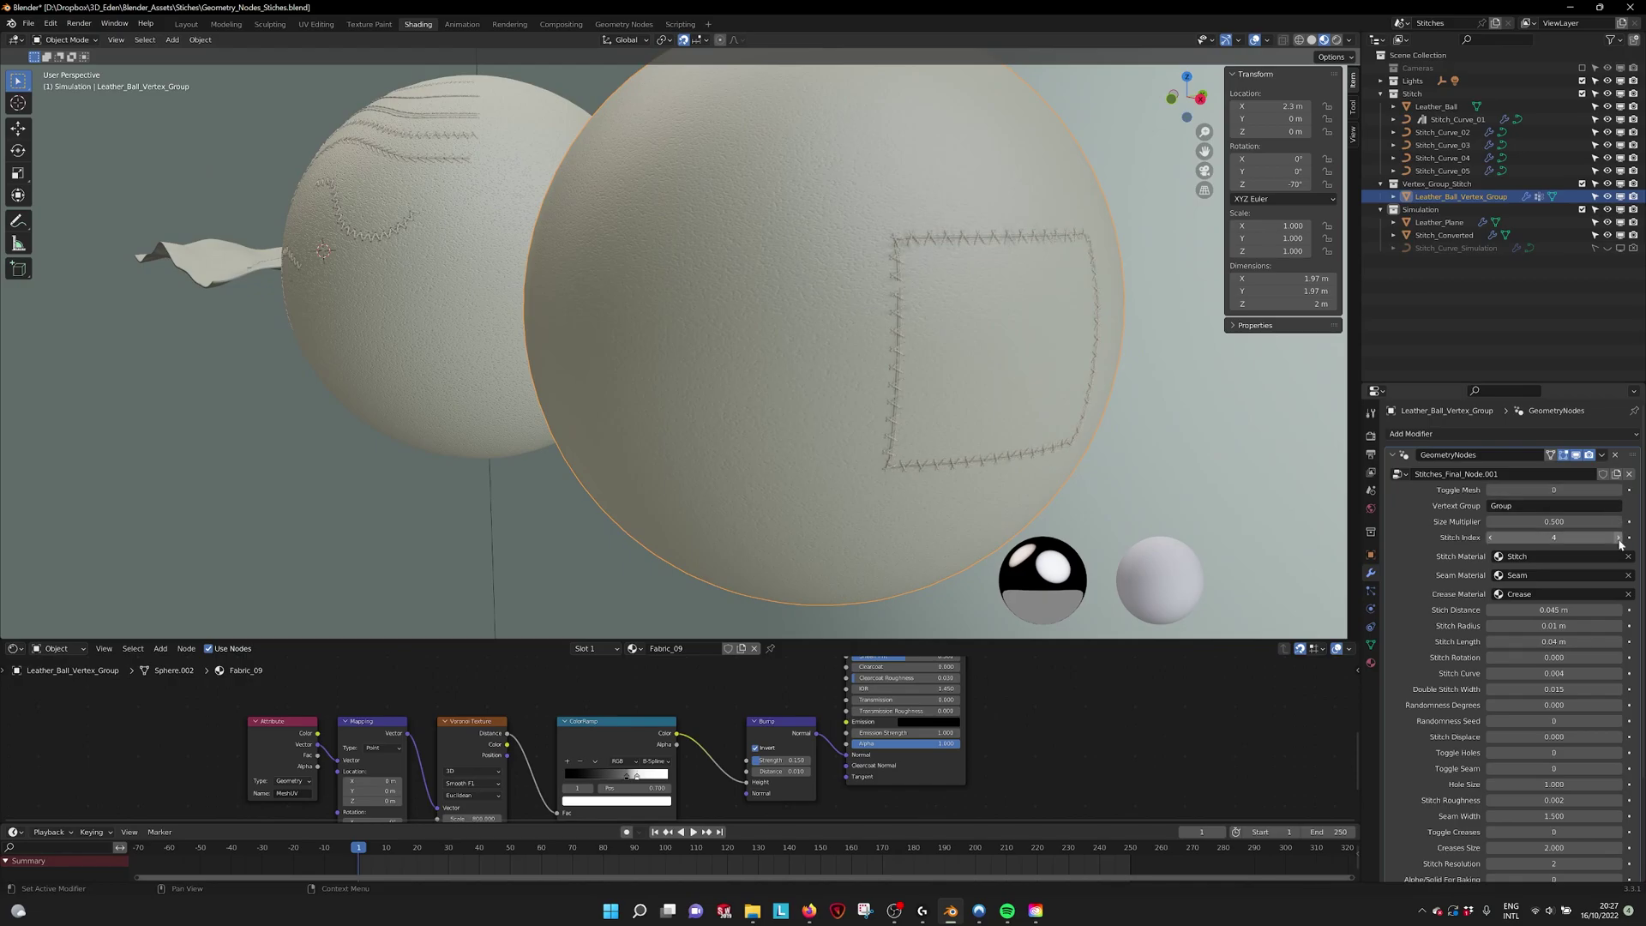
pyautogui.click(1490, 538)
pyautogui.click(1491, 537)
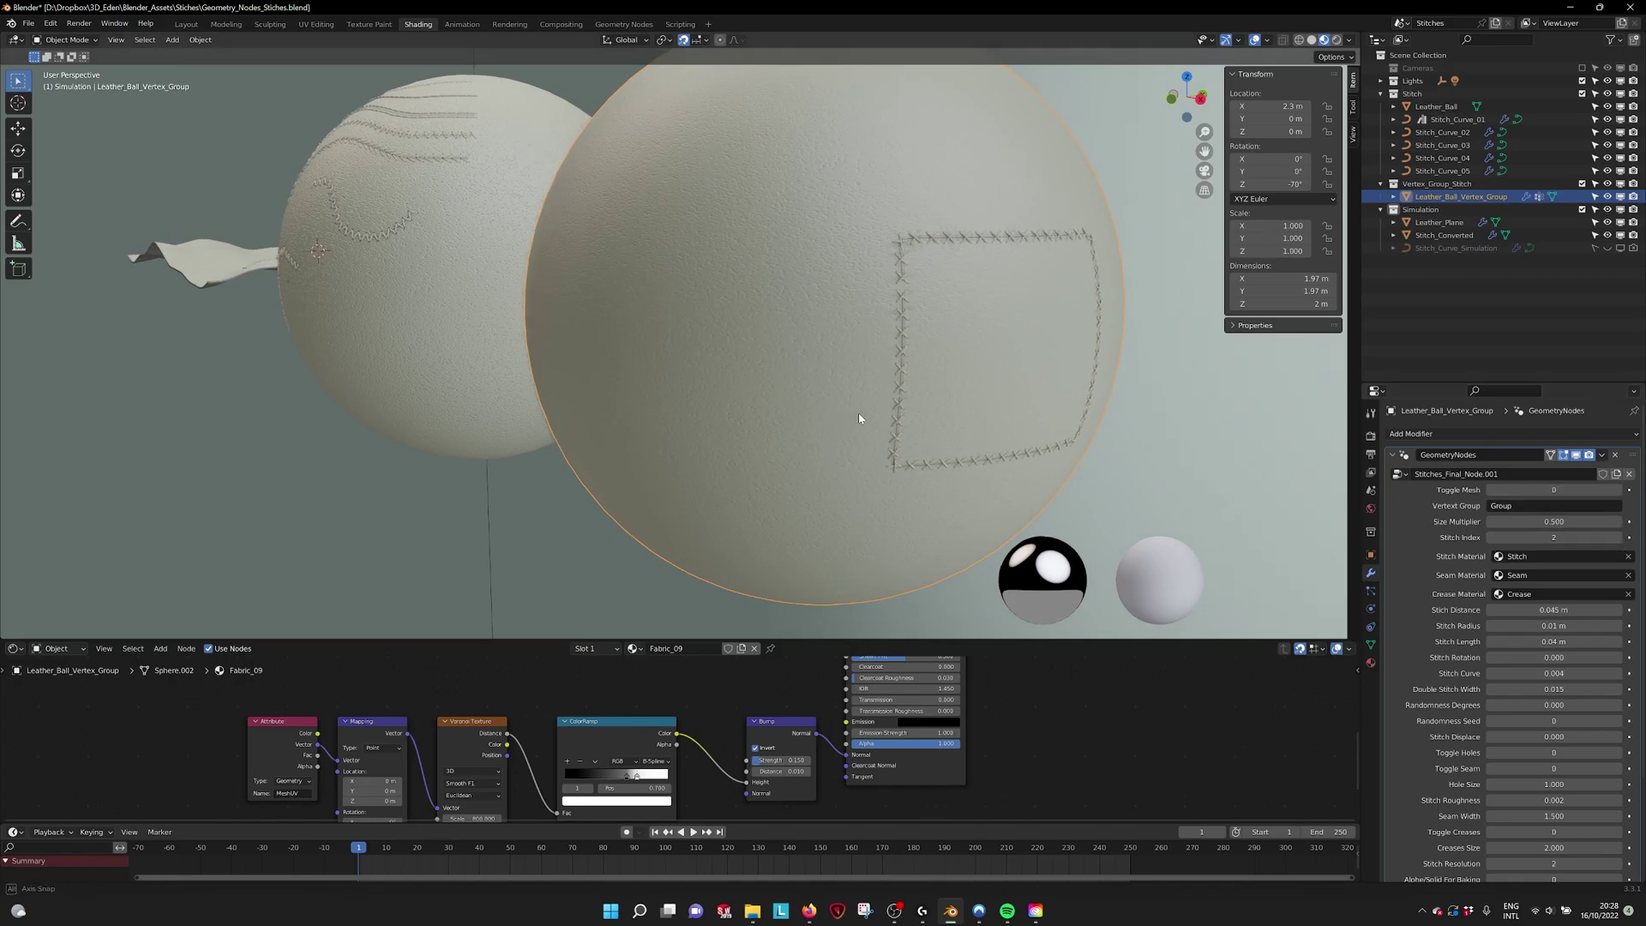
# Step: In Edit Mode, select two full horizontal edge loops around the upper half of the vertex-group leather ball
pyautogui.moveTo(790, 411); pyautogui.dragTo(856, 404, button='middle')
pyautogui.press('Tab')
pyautogui.moveTo(784, 301); pyautogui.dragTo(811, 294, button='middle')
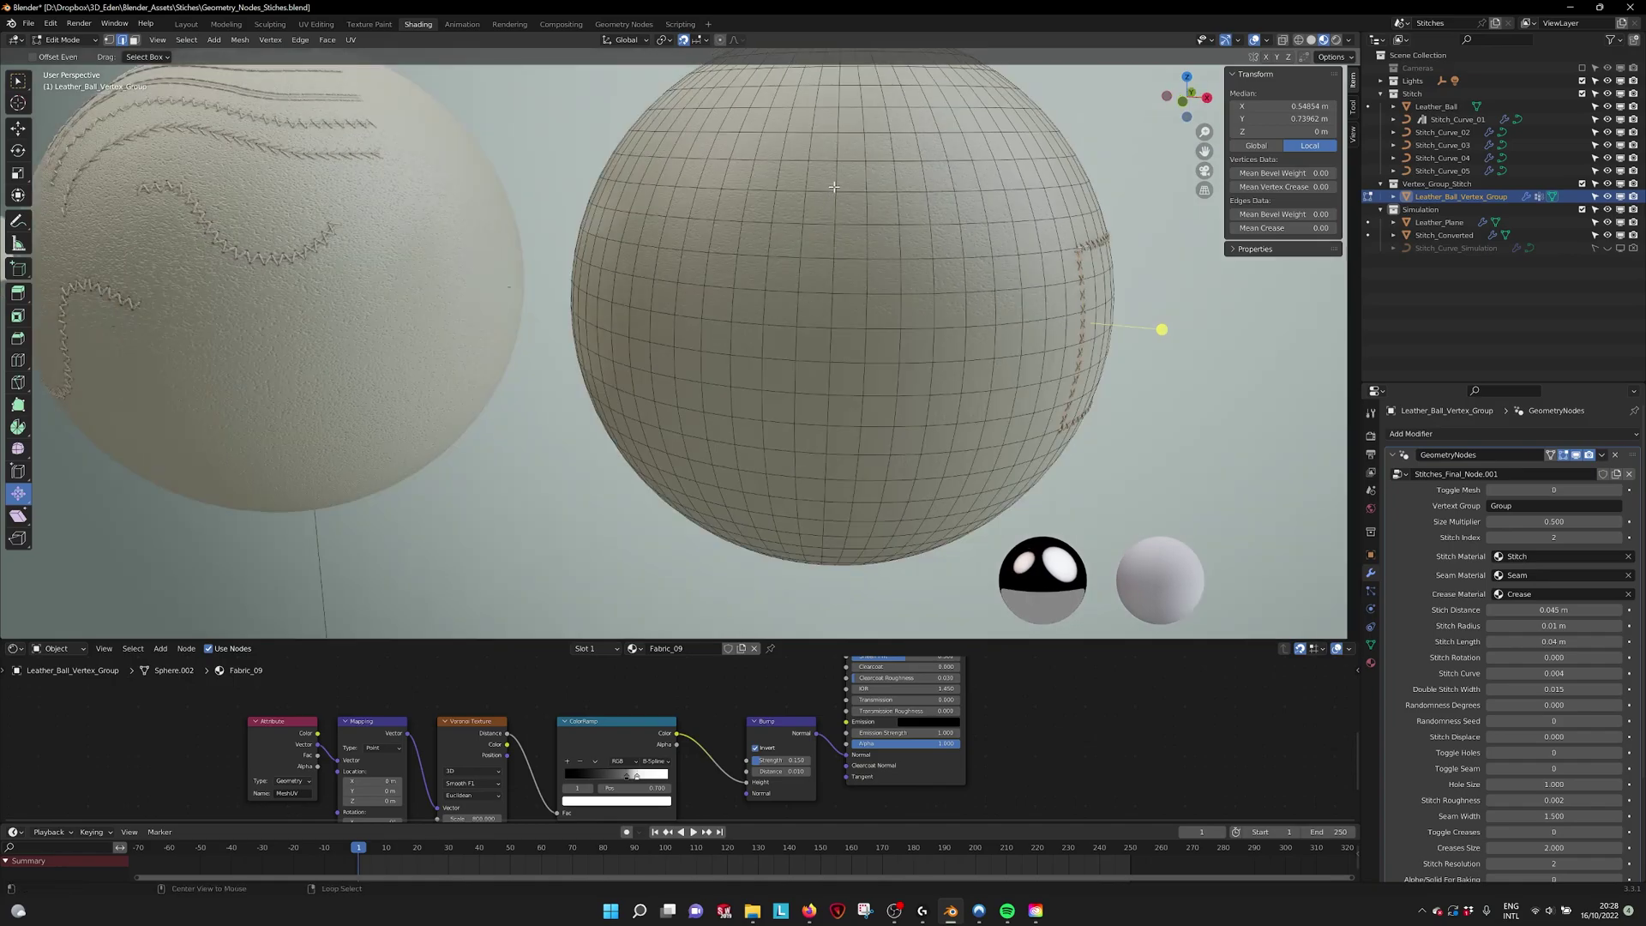
pyautogui.keyDown('alt'); pyautogui.click(831, 188); pyautogui.keyUp('alt')
pyautogui.keyDown('alt'); pyautogui.click(842, 137); pyautogui.keyUp('alt')
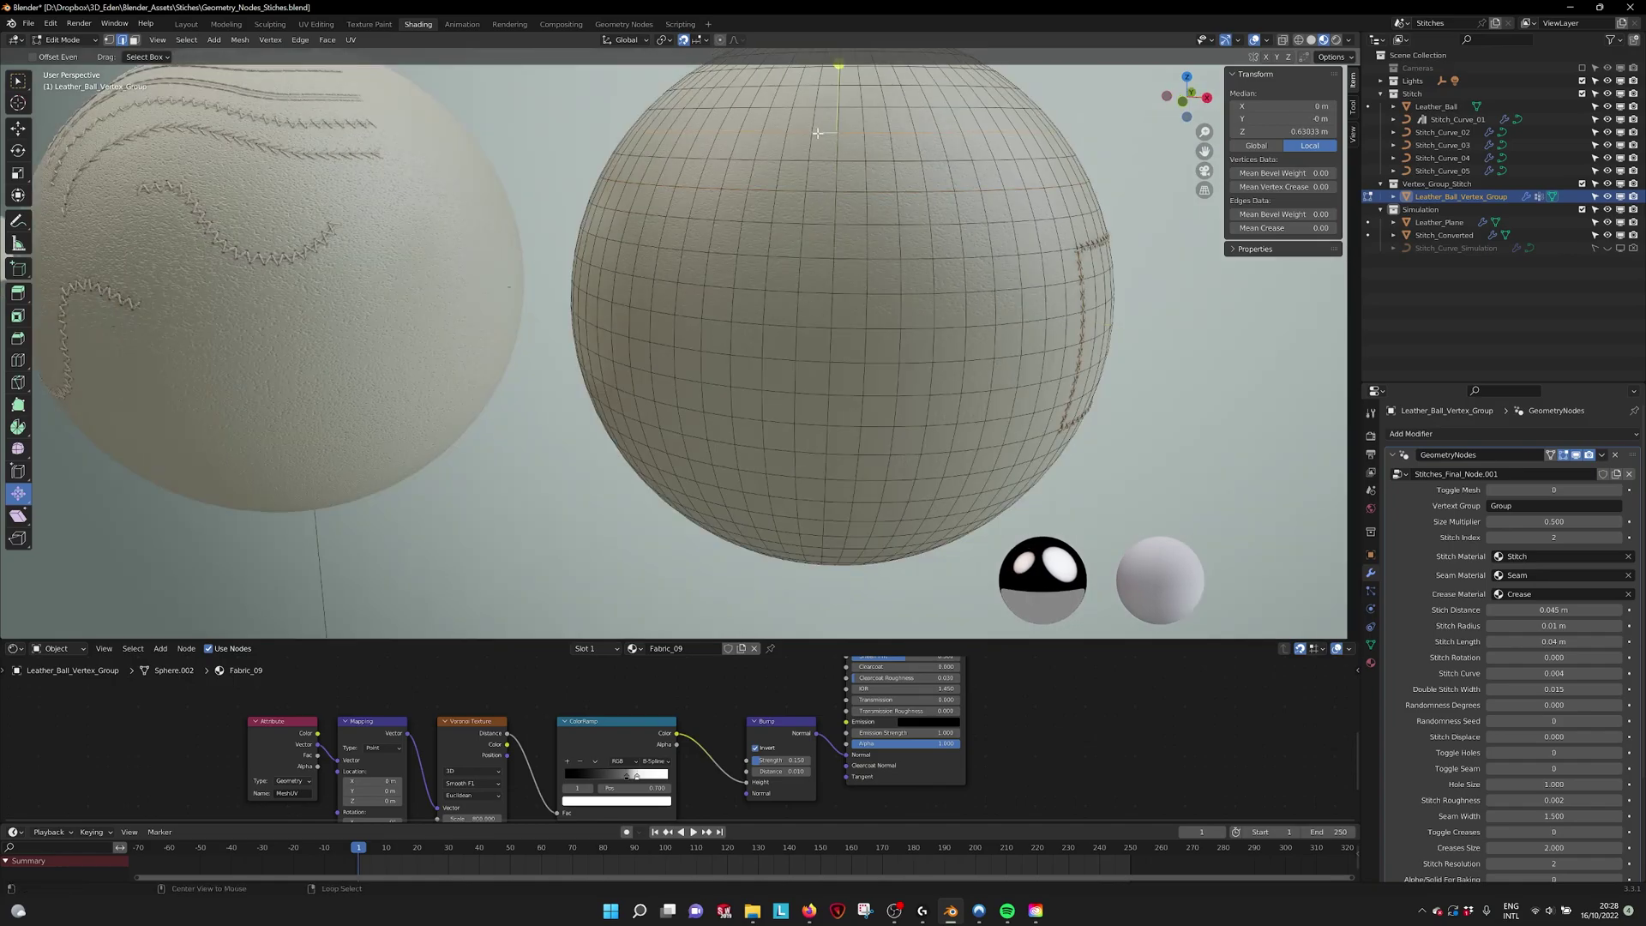
pyautogui.keyDown('alt'); pyautogui.click(818, 191); pyautogui.keyUp('alt')
# Step: Assign the two selected edge loops to the vertex group named Group and return to Object Mode
pyautogui.click(1372, 644)
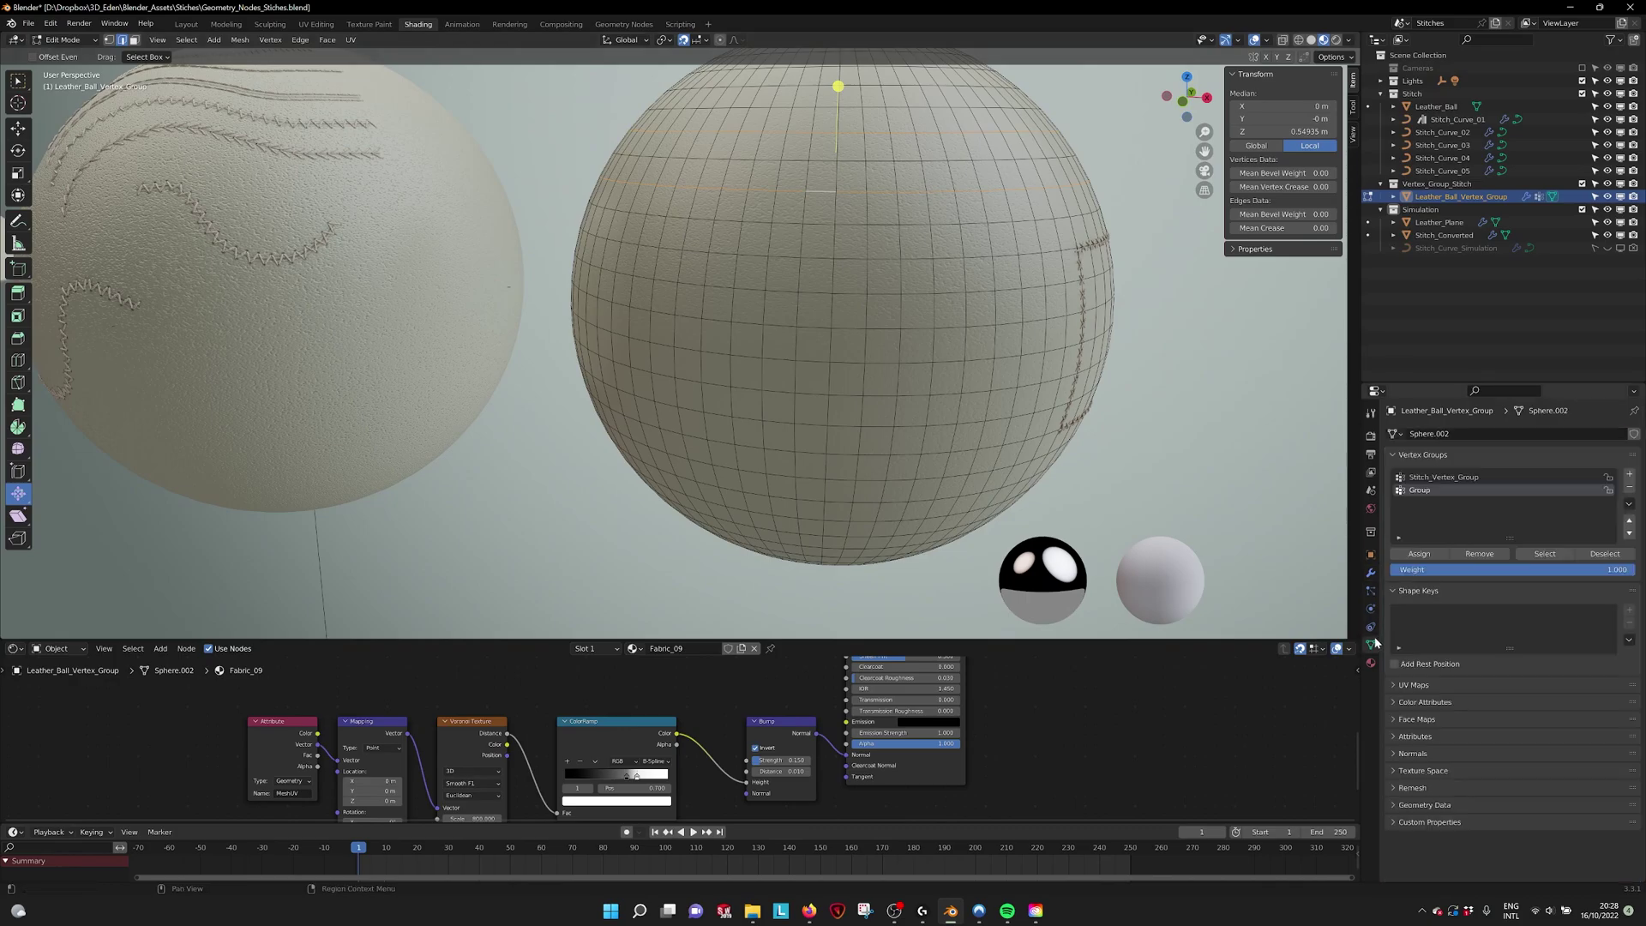
pyautogui.click(1419, 554)
pyautogui.press('Tab')
# Step: Examine the cross stitches along the two new loops up close, with the ball's modifier settings open
pyautogui.moveTo(985, 277); pyautogui.dragTo(829, 299, button='middle')
pyautogui.scroll(4, 829, 299)
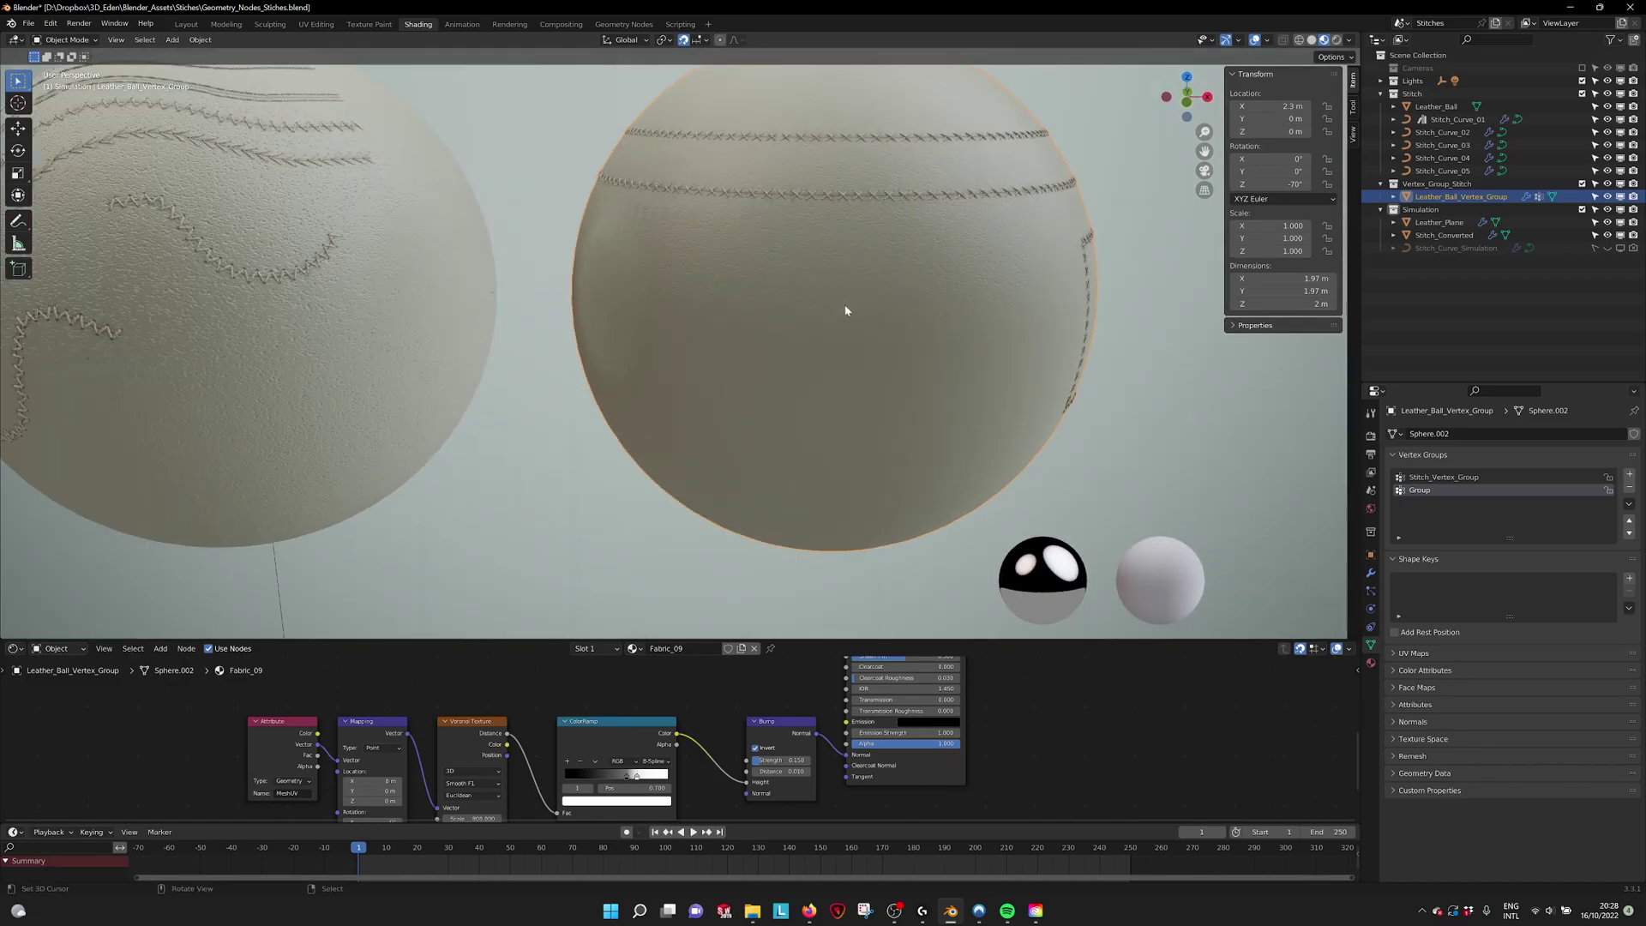
pyautogui.moveTo(710, 271); pyautogui.dragTo(746, 309, button='middle')
pyautogui.scroll(-1, 683, 320)
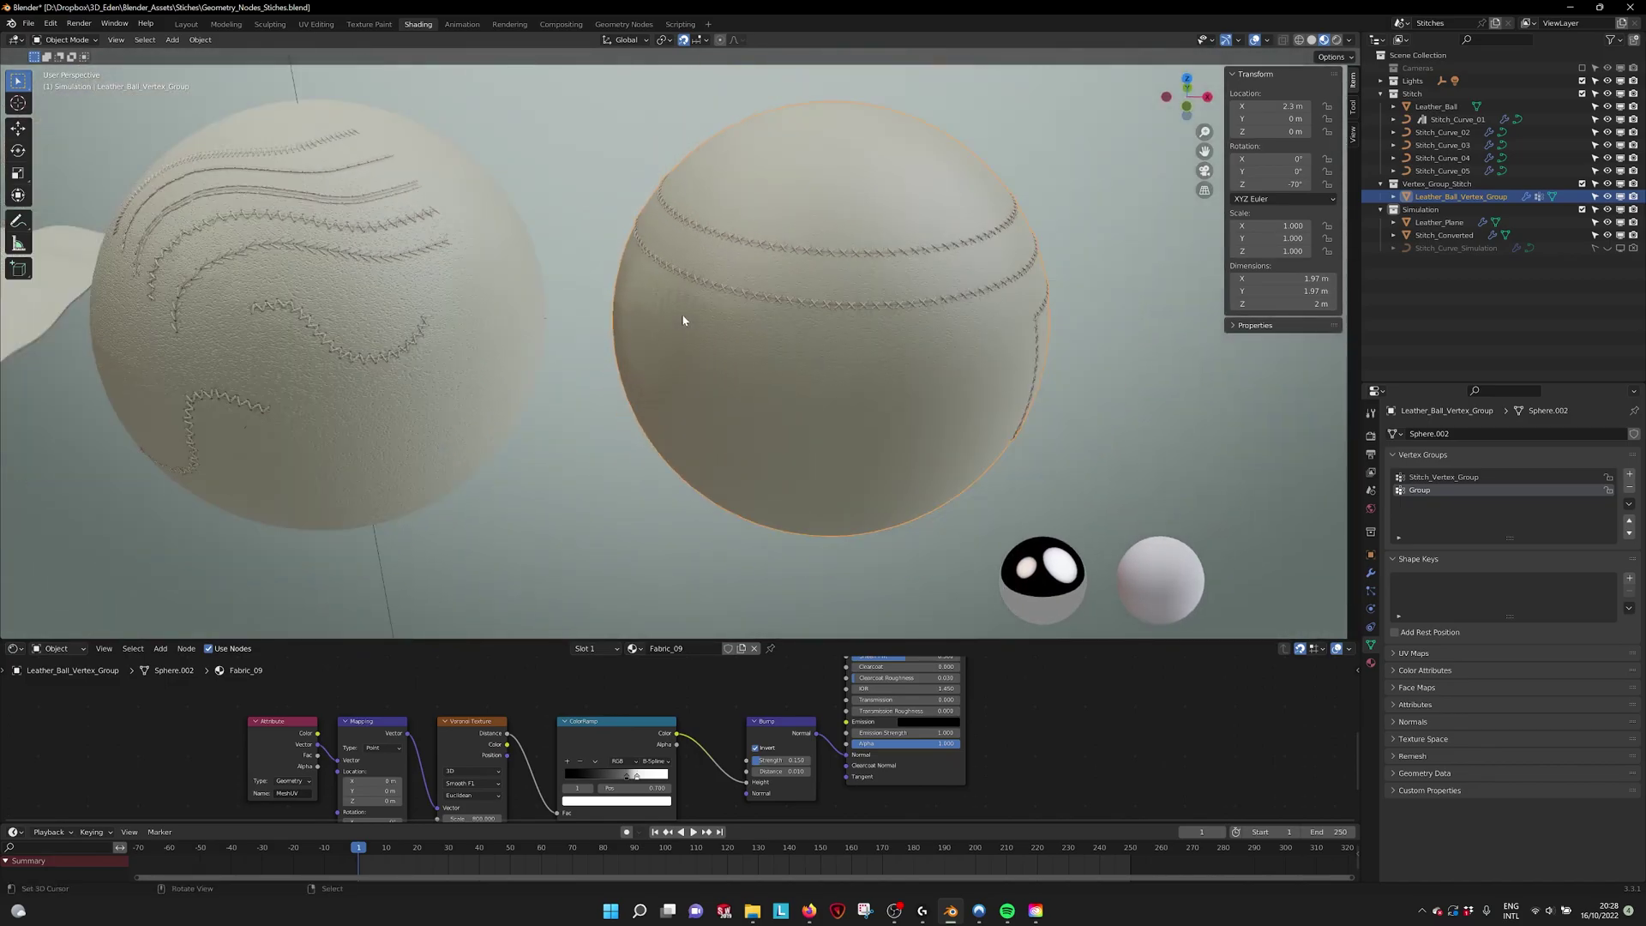
pyautogui.keyDown('shift'); pyautogui.moveTo(562, 331); pyautogui.dragTo(728, 334, button='middle'); pyautogui.keyUp('shift')
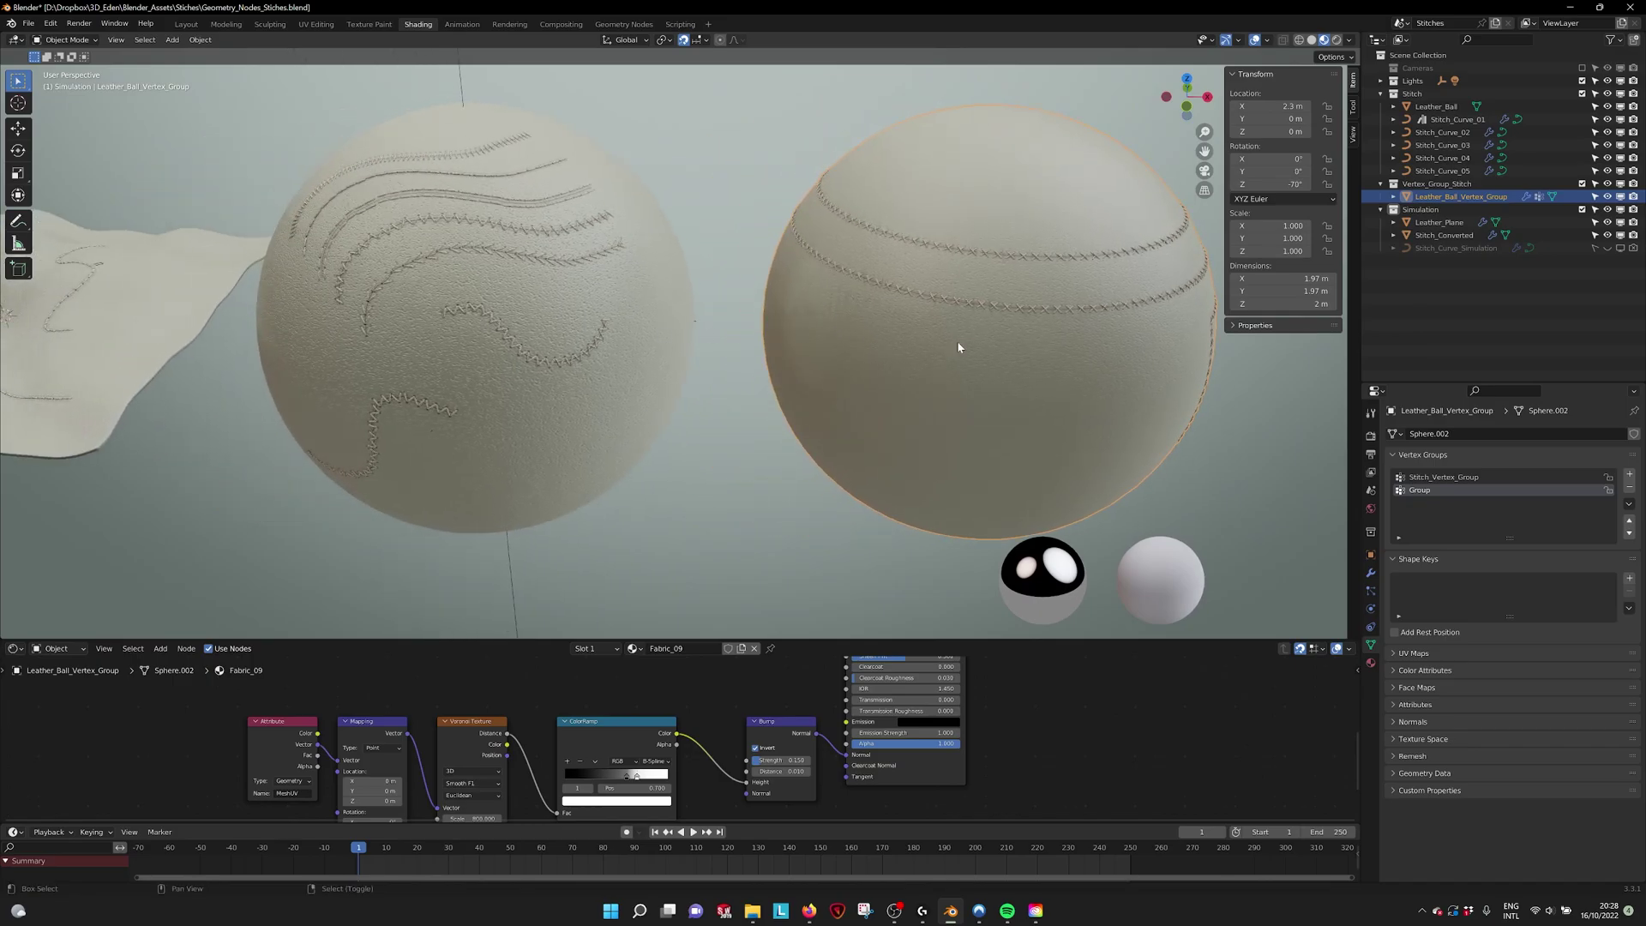
pyautogui.keyDown('shift'); pyautogui.moveTo(1040, 346); pyautogui.dragTo(995, 350, button='middle'); pyautogui.keyUp('shift')
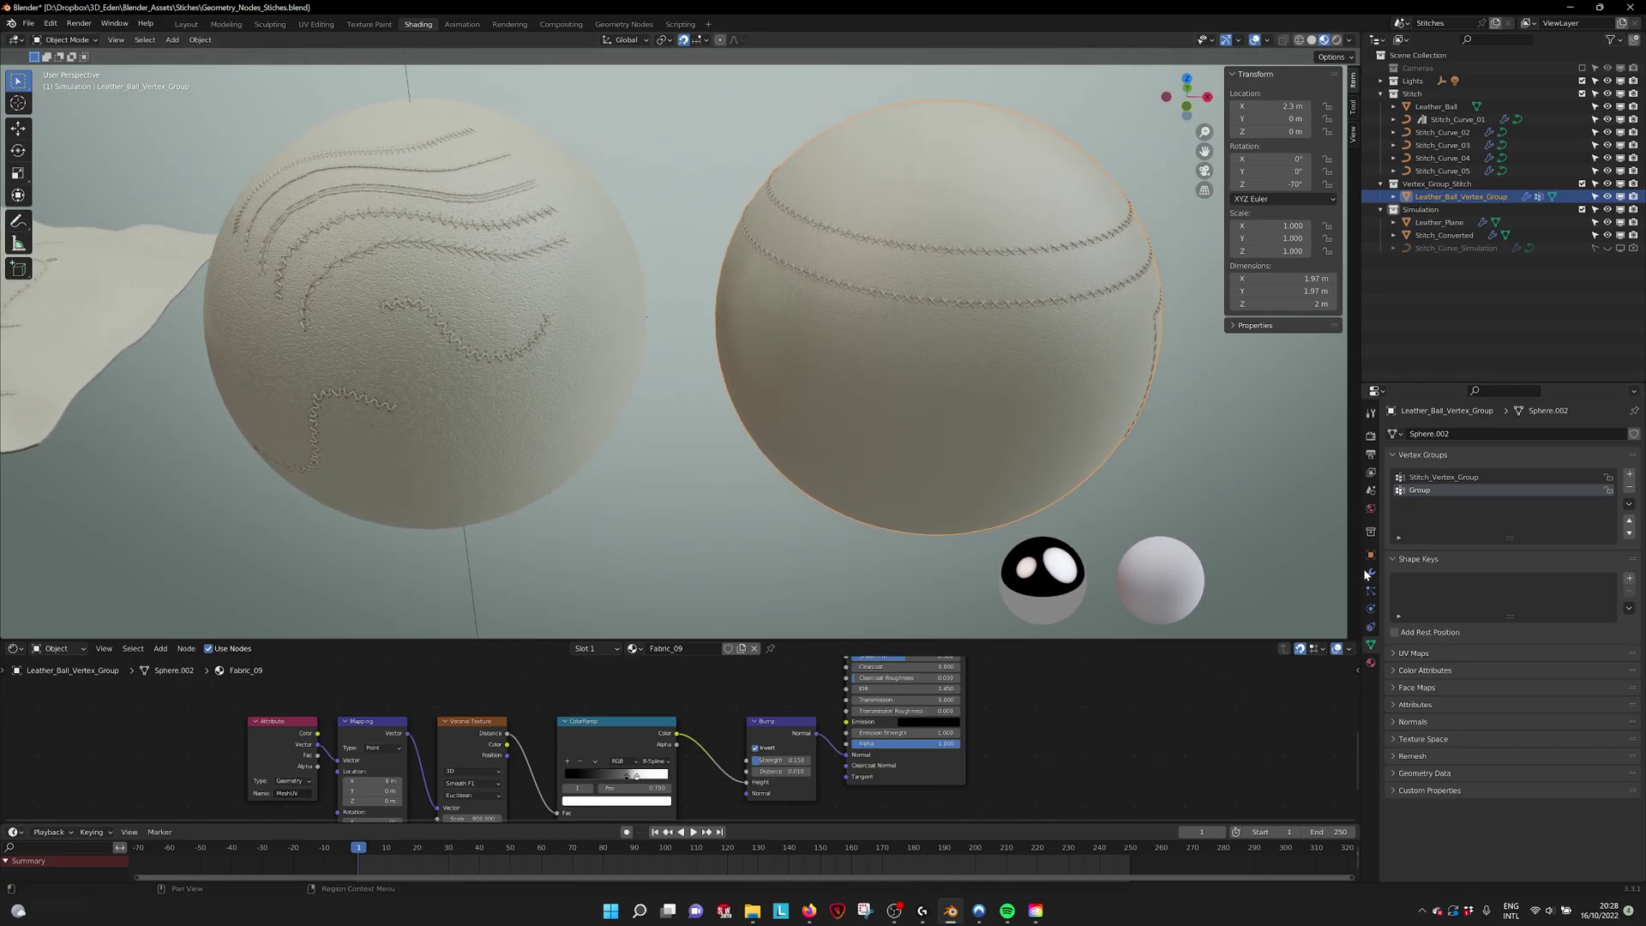
pyautogui.click(1371, 572)
pyautogui.keyDown('shift'); pyautogui.moveTo(1140, 465); pyautogui.dragTo(941, 453, button='middle'); pyautogui.keyUp('shift')
pyautogui.scroll(3, 941, 455)
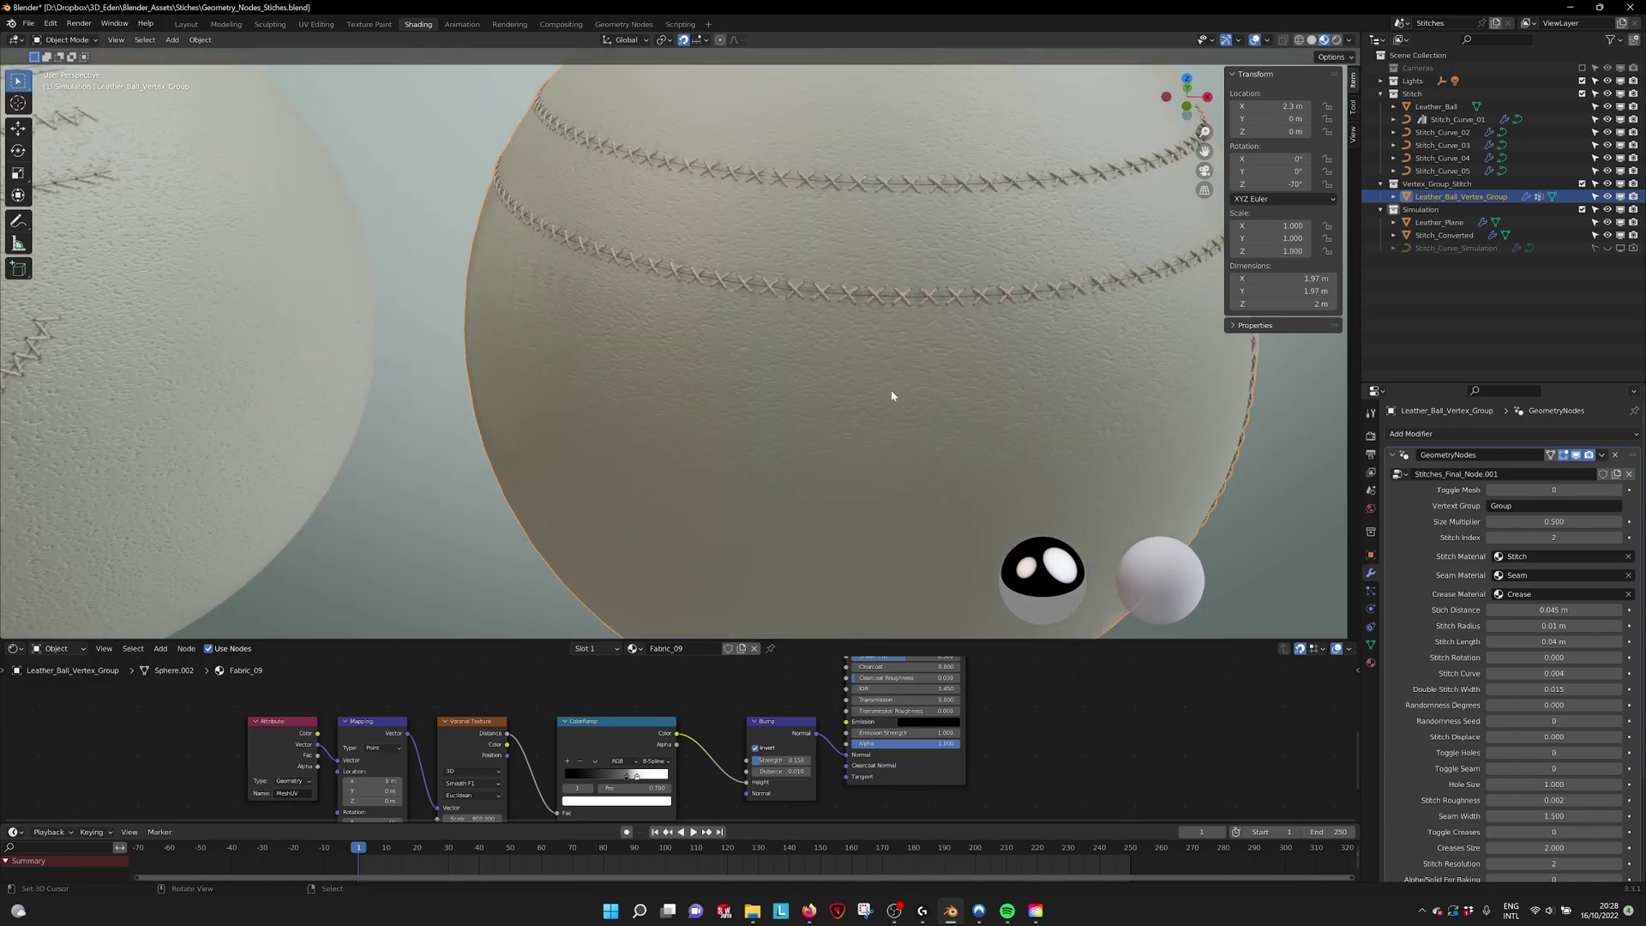
pyautogui.keyDown('shift'); pyautogui.moveTo(891, 396); pyautogui.dragTo(849, 412, button='middle'); pyautogui.keyUp('shift')
pyautogui.scroll(4, 676, 363)
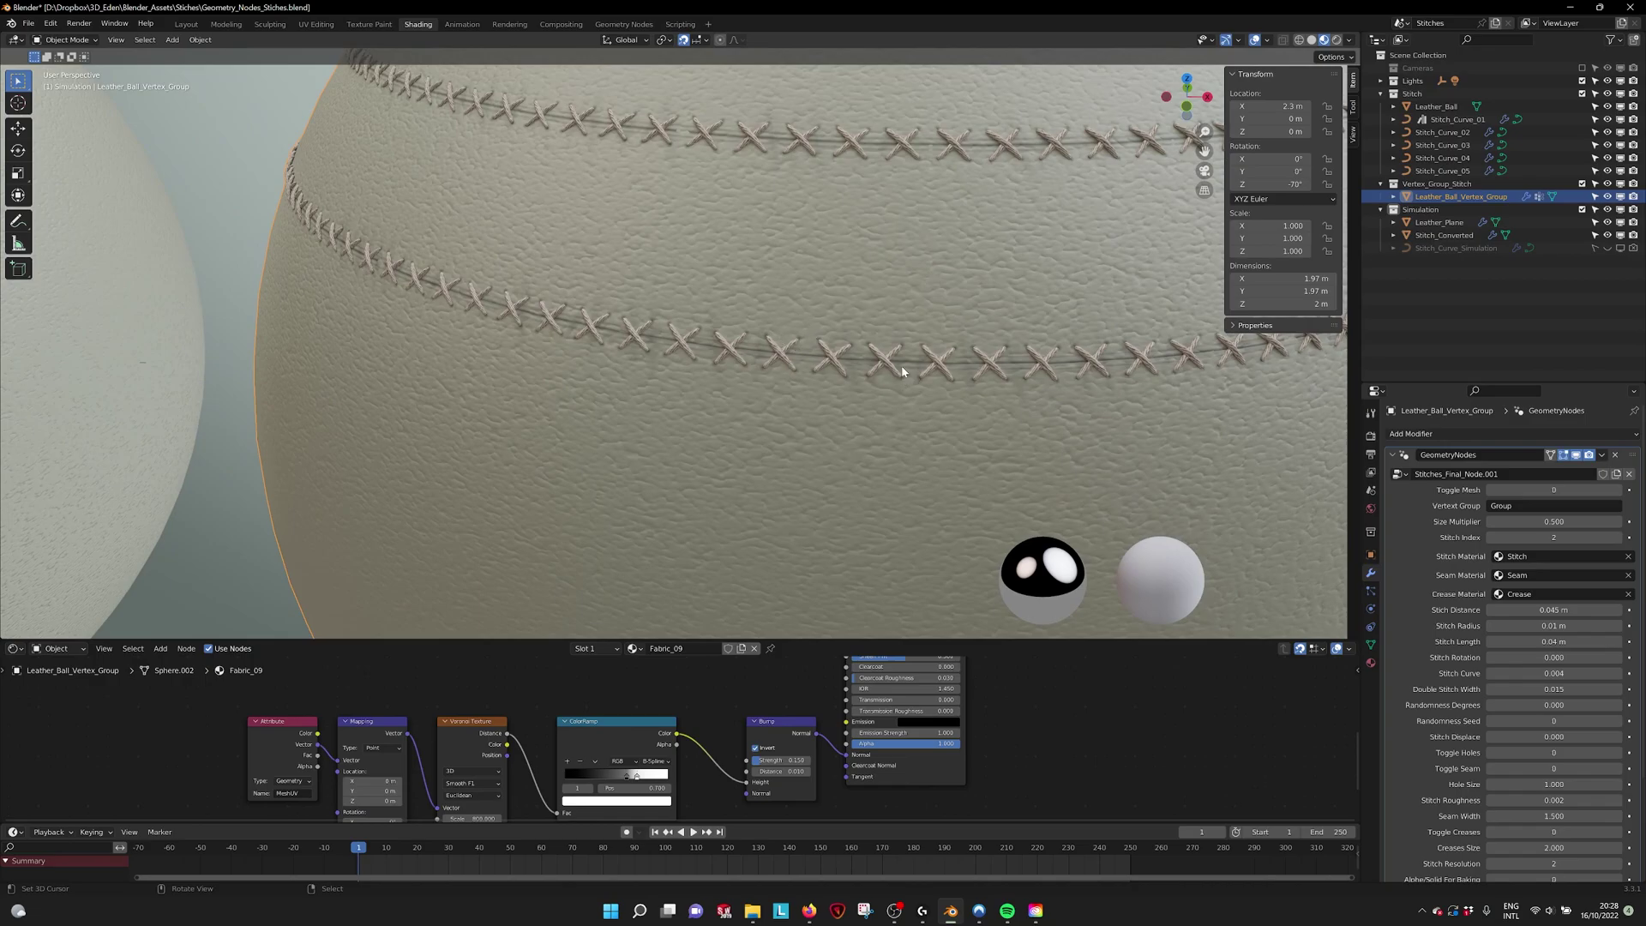
pyautogui.scroll(-3, 887, 363)
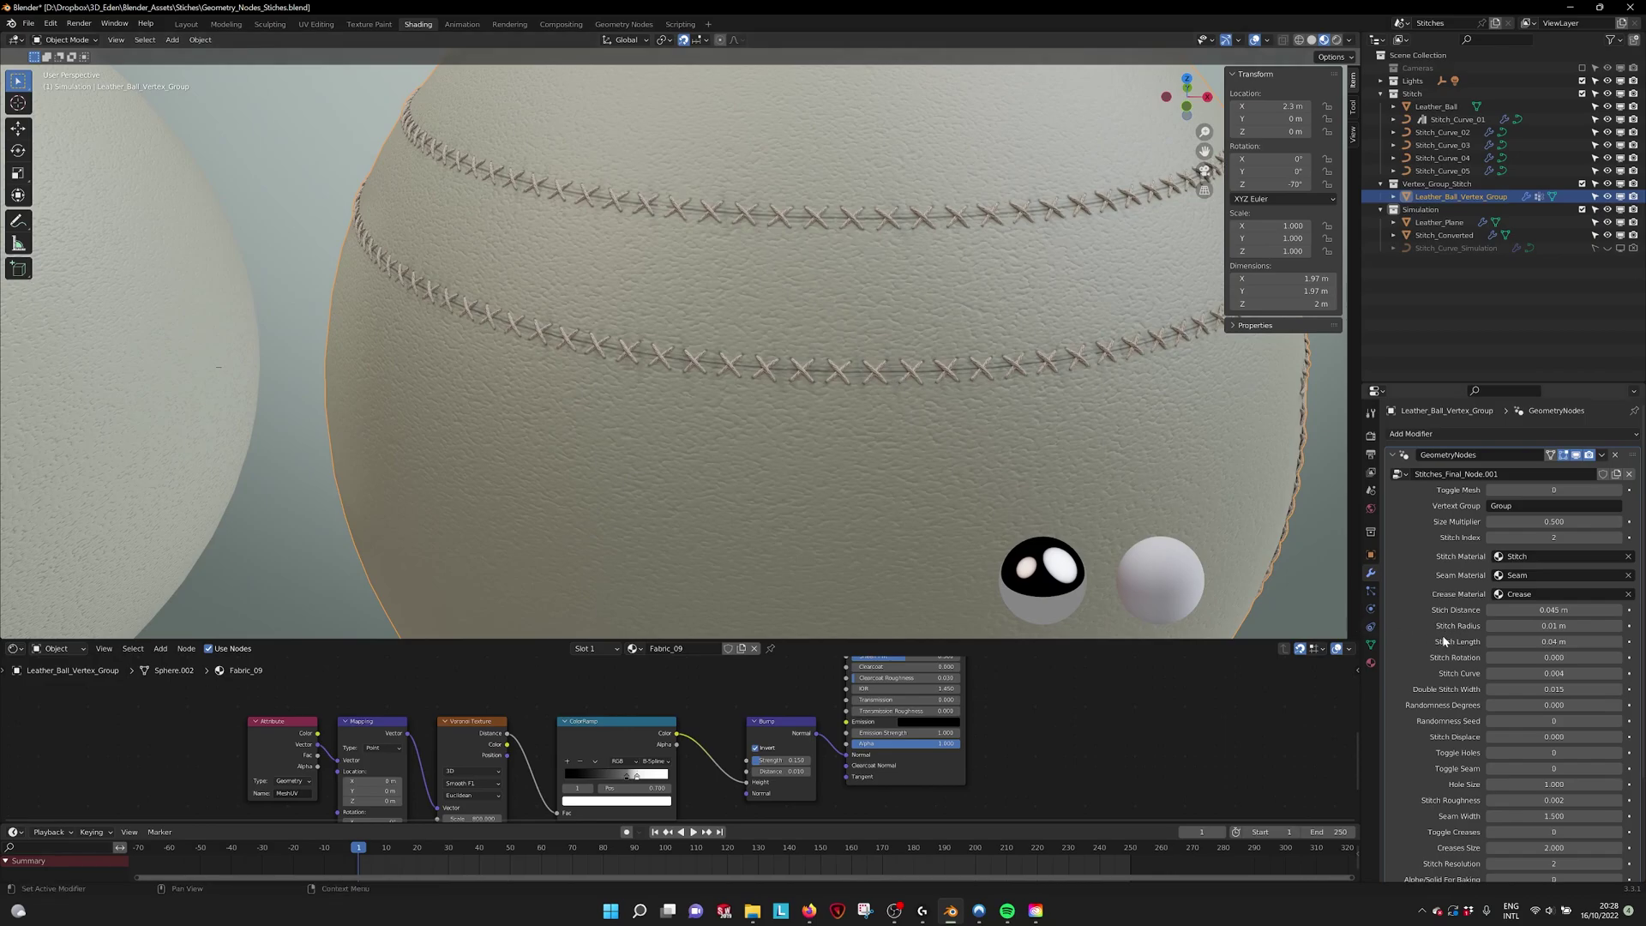
# Step: Set Alpha/Solid For Baking to 1 in the ball's geometry nodes modifier
pyautogui.scroll(-3, 1396, 646)
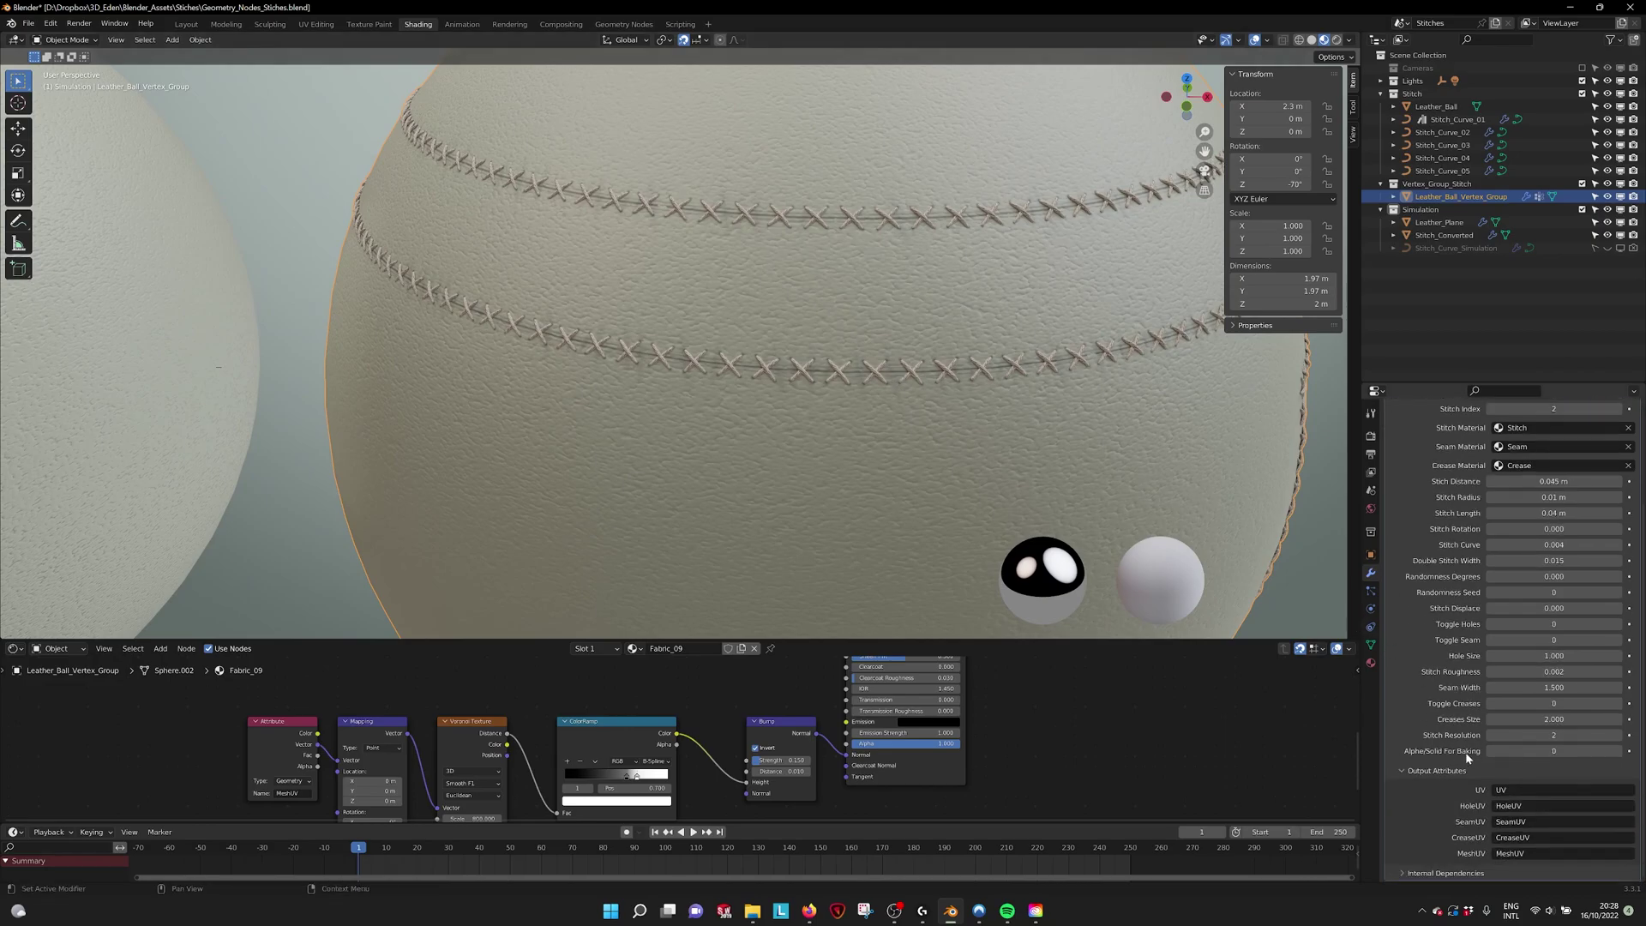
pyautogui.click(1554, 751)
pyautogui.write('1')
pyautogui.press('Return')
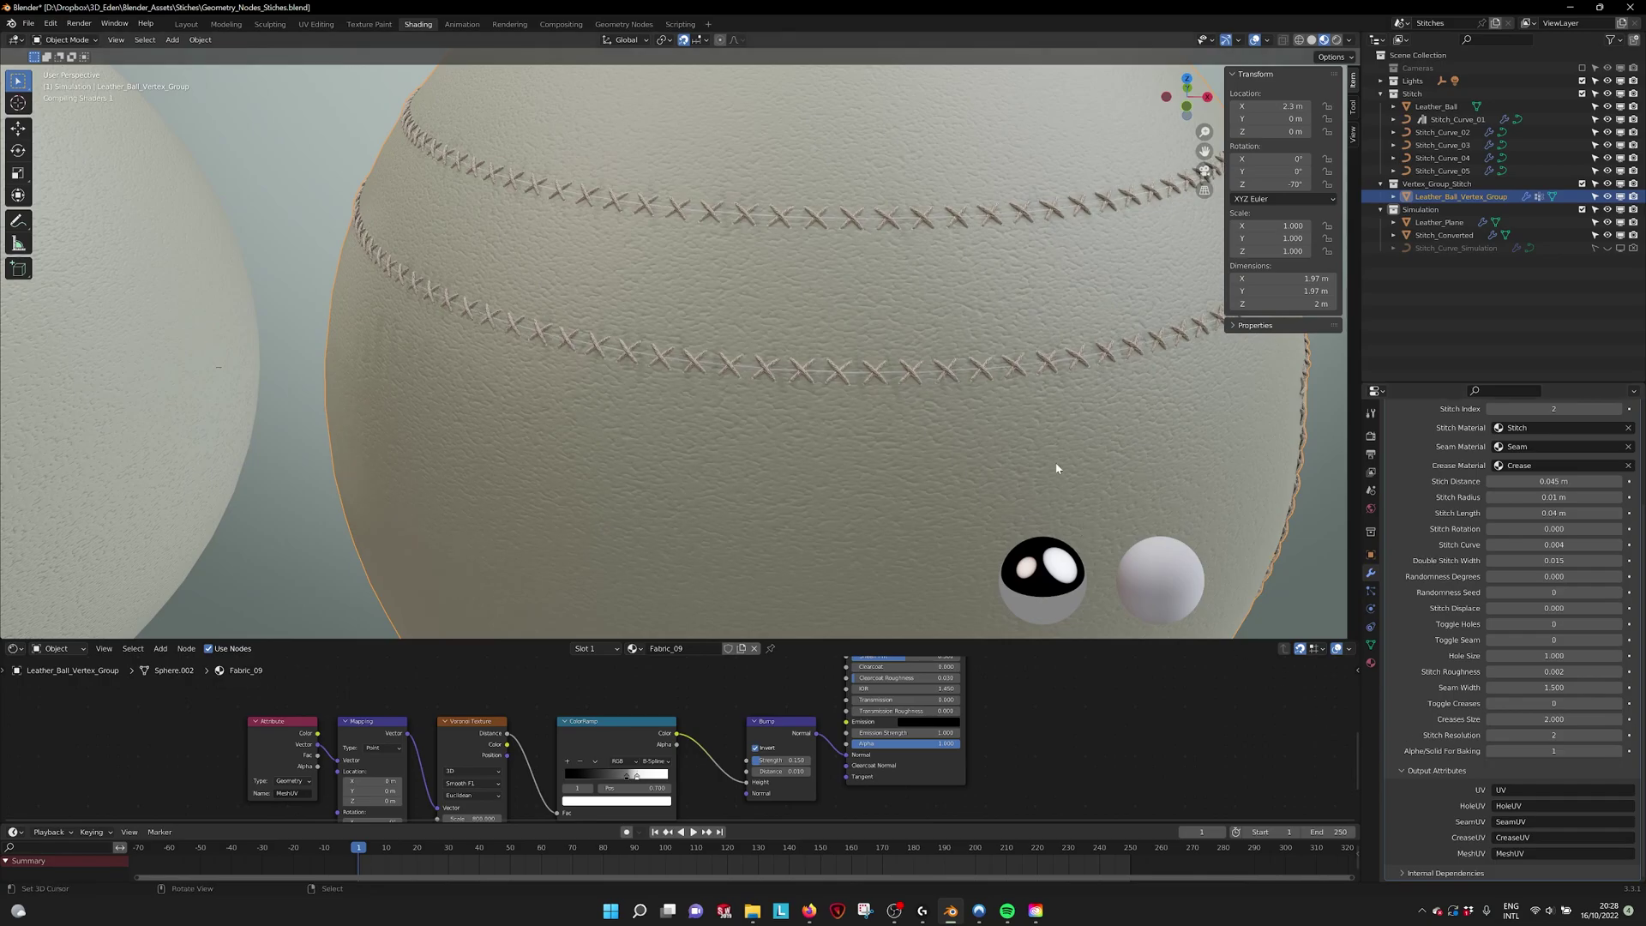
# Step: Examine the stitch holes and seam lines on the loops and the rectangular outline from several angles and distances
pyautogui.scroll(2, 882, 382)
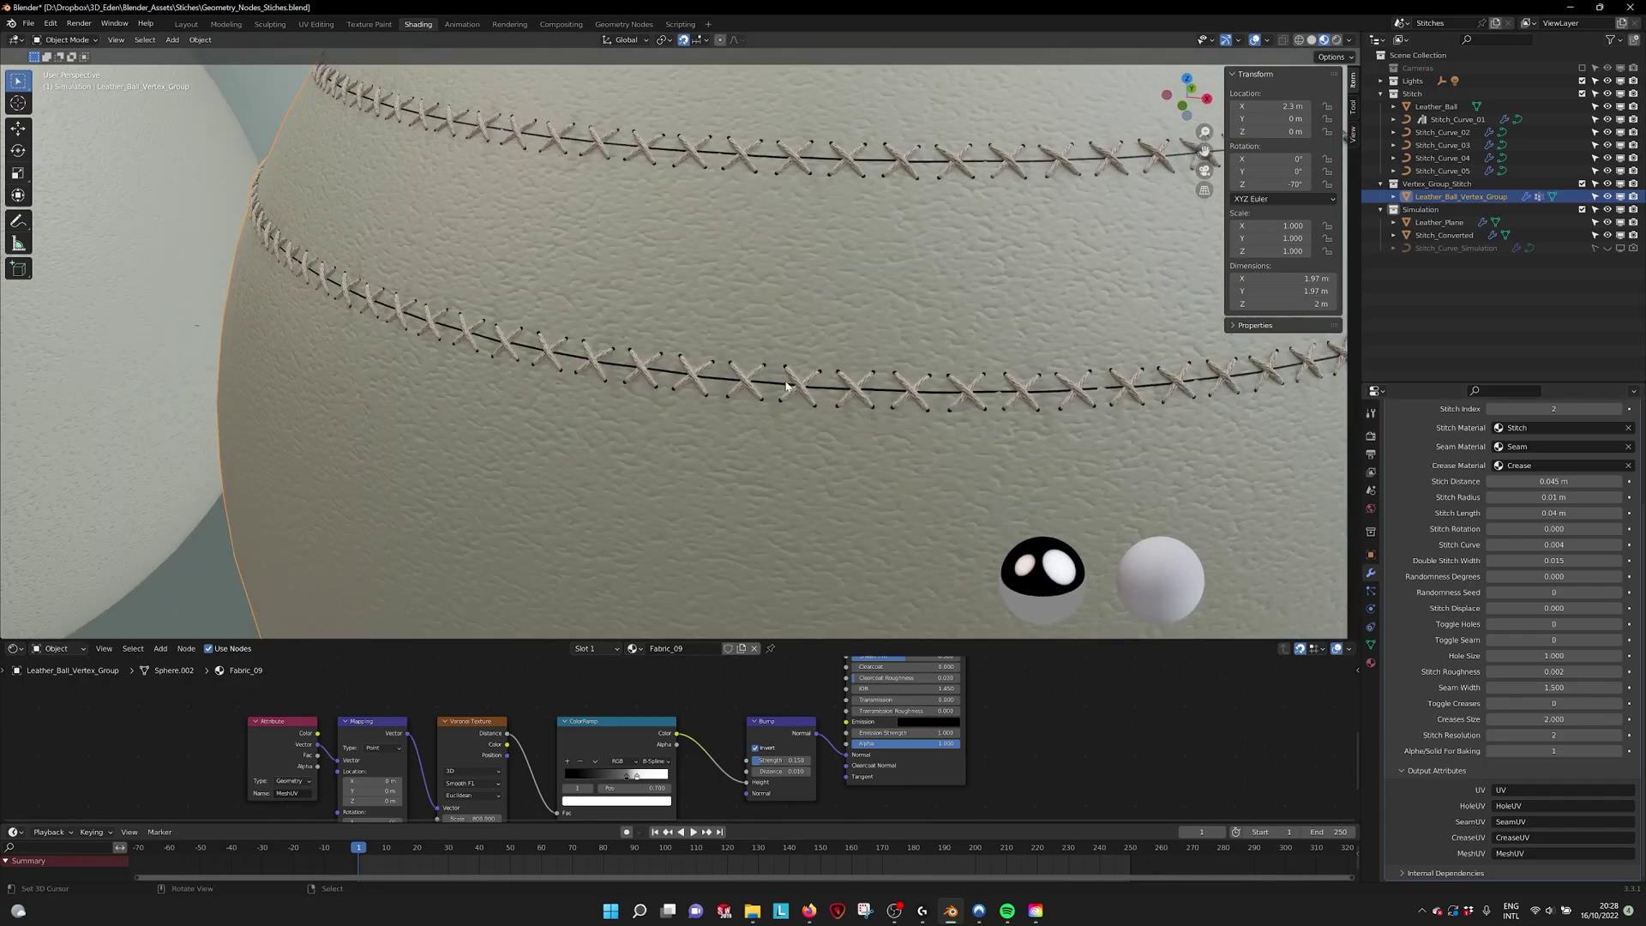
pyautogui.scroll(-4, 824, 392)
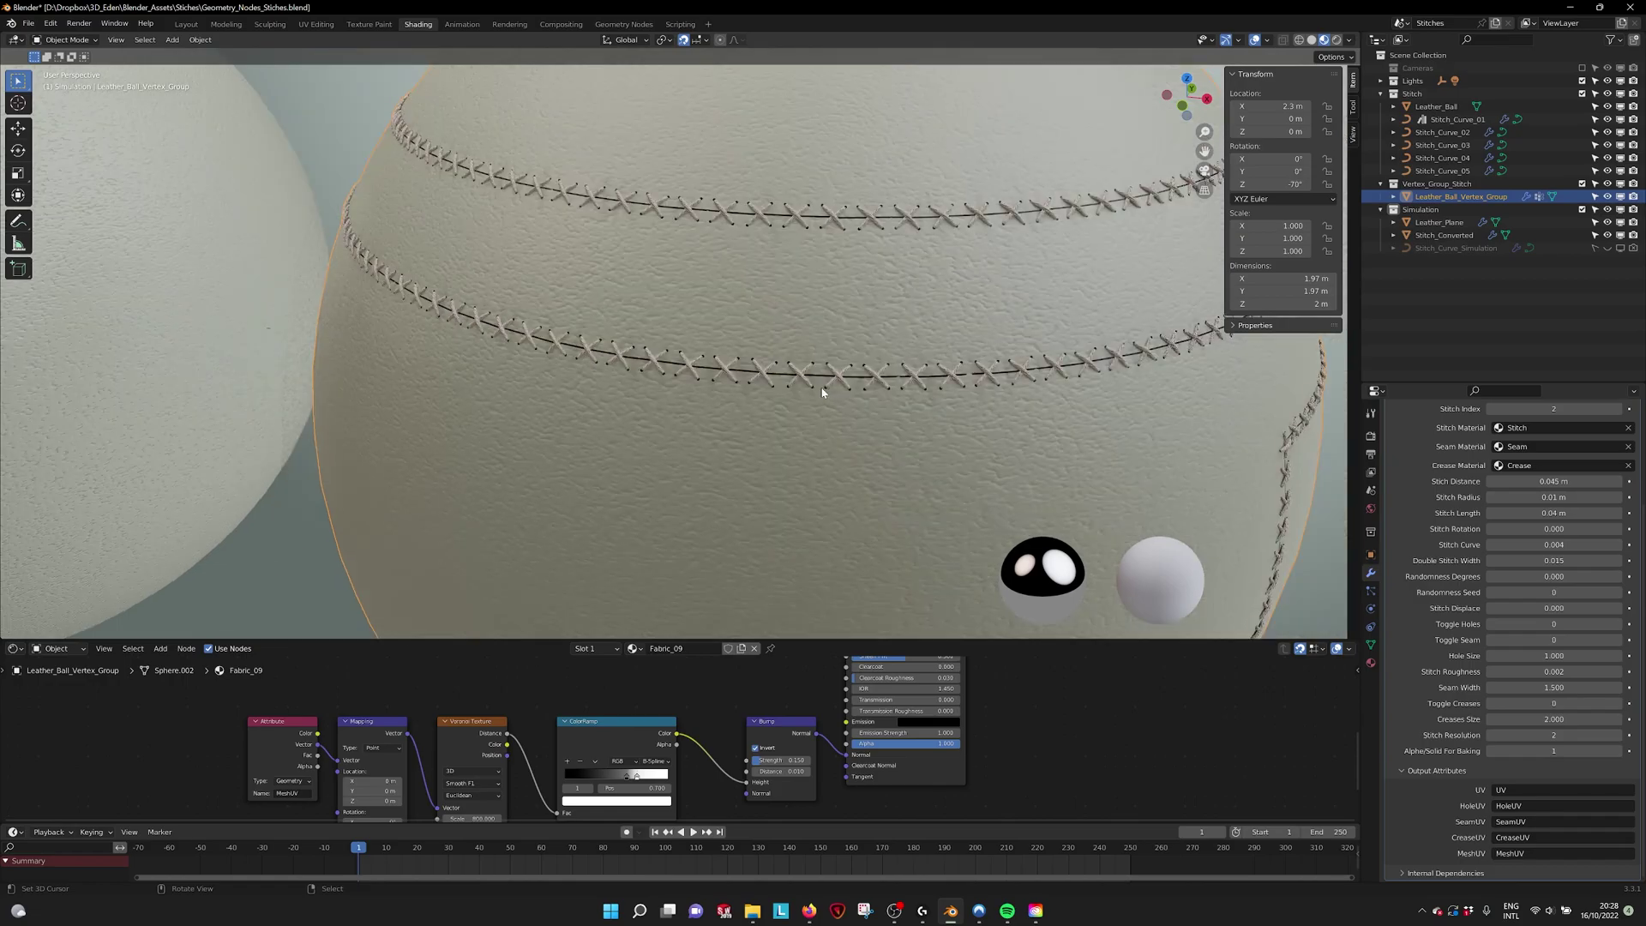
pyautogui.moveTo(823, 386)
pyautogui.mouseDown(button='middle')
pyautogui.moveTo(849, 394)
pyautogui.moveTo(802, 390)
pyautogui.mouseUp(button='middle')
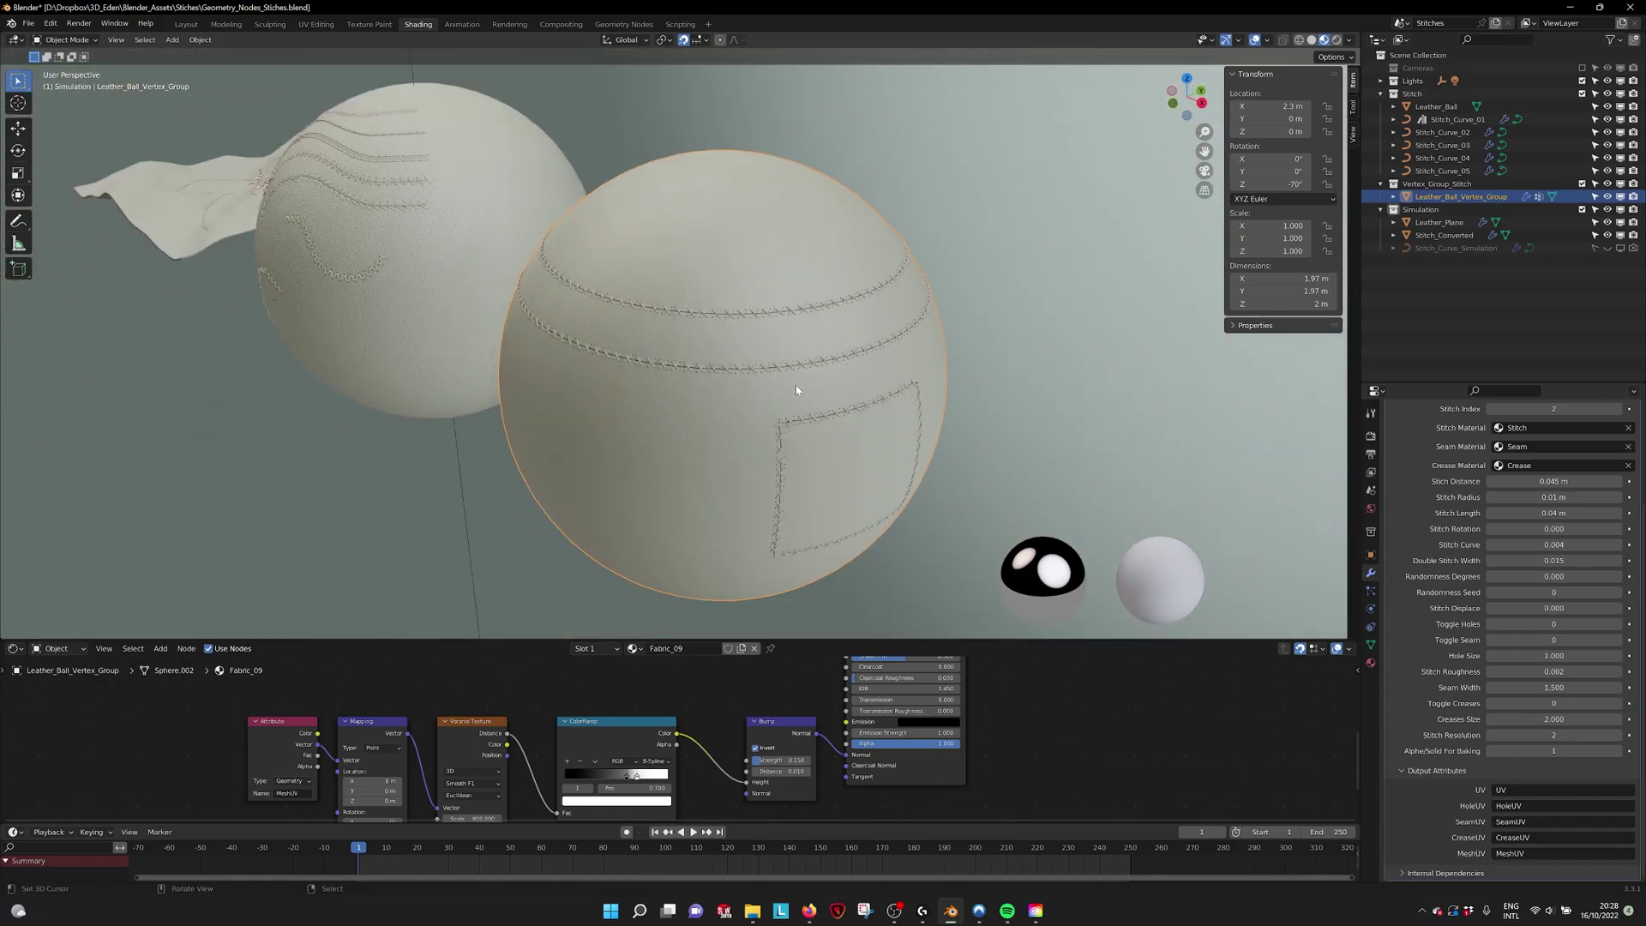
pyautogui.scroll(1, 793, 385)
pyautogui.moveTo(765, 390); pyautogui.dragTo(840, 400, button='middle')
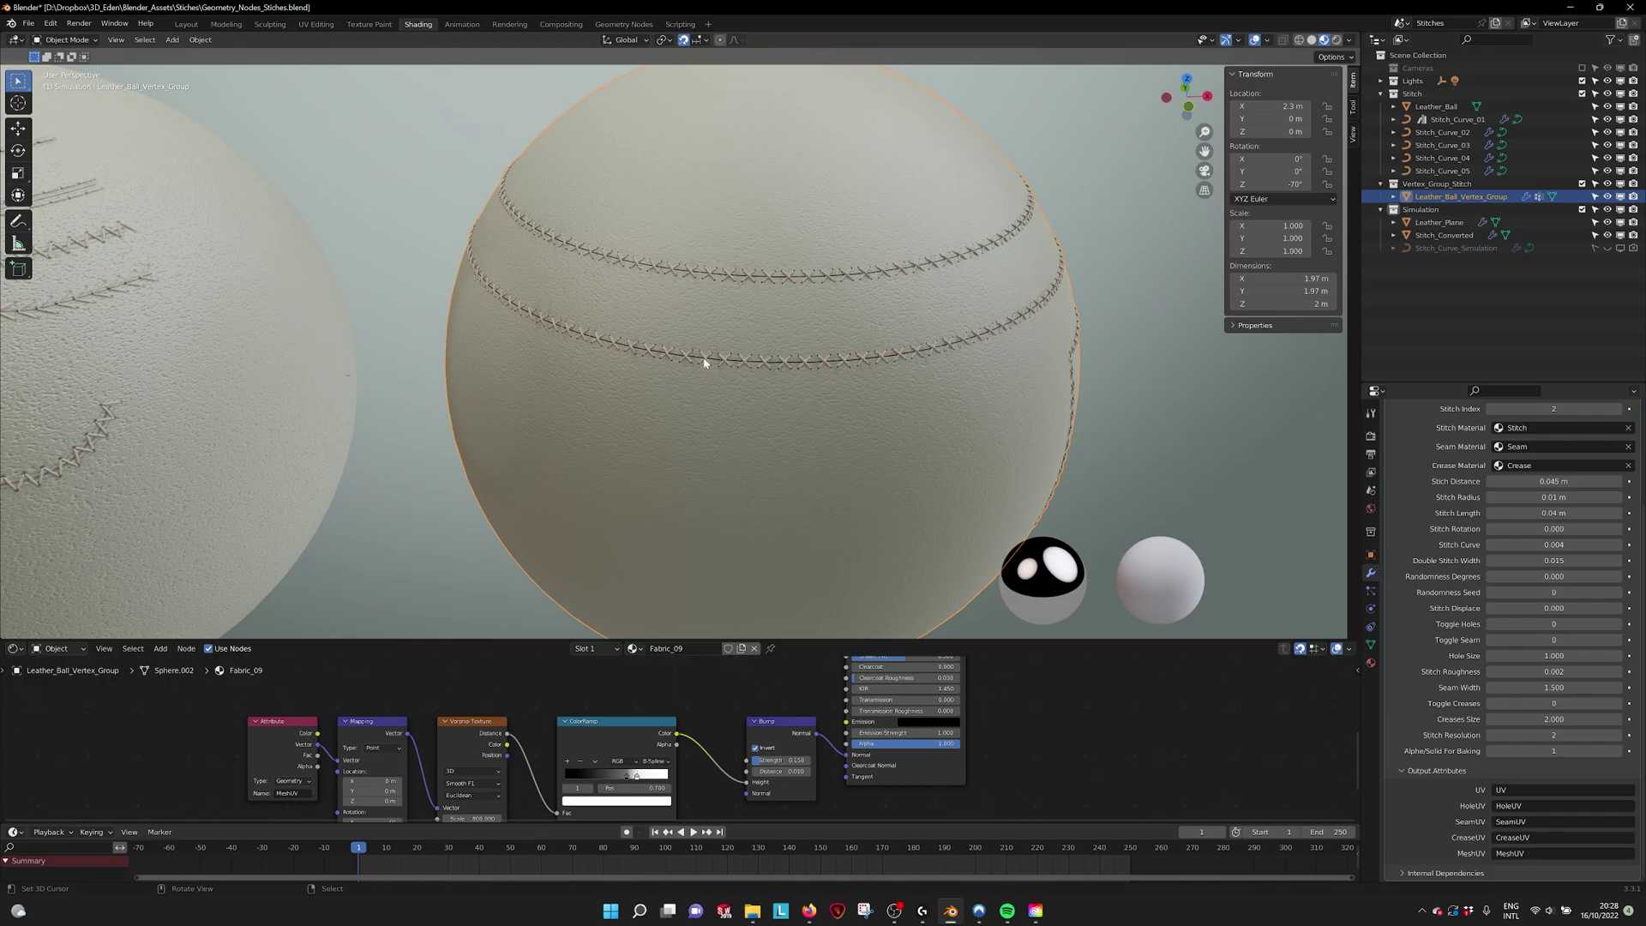
pyautogui.moveTo(817, 364); pyautogui.dragTo(881, 378, button='middle')
pyautogui.scroll(2, 863, 367)
pyautogui.scroll(-2, 941, 379)
pyautogui.scroll(-1, 815, 370)
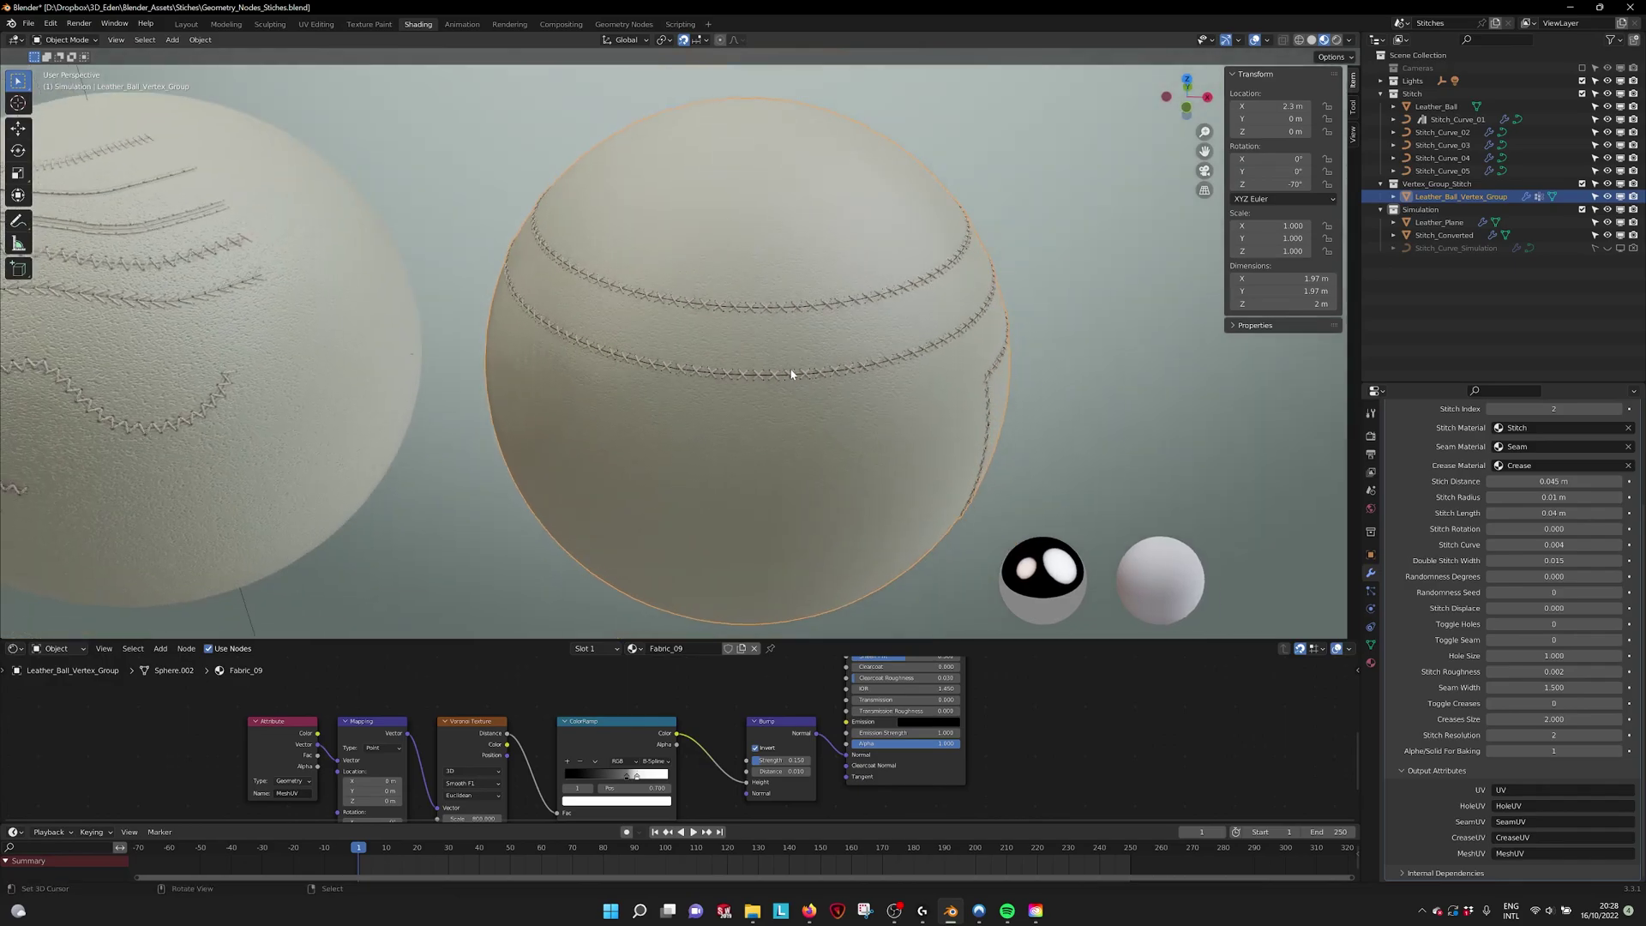
pyautogui.scroll(2, 791, 375)
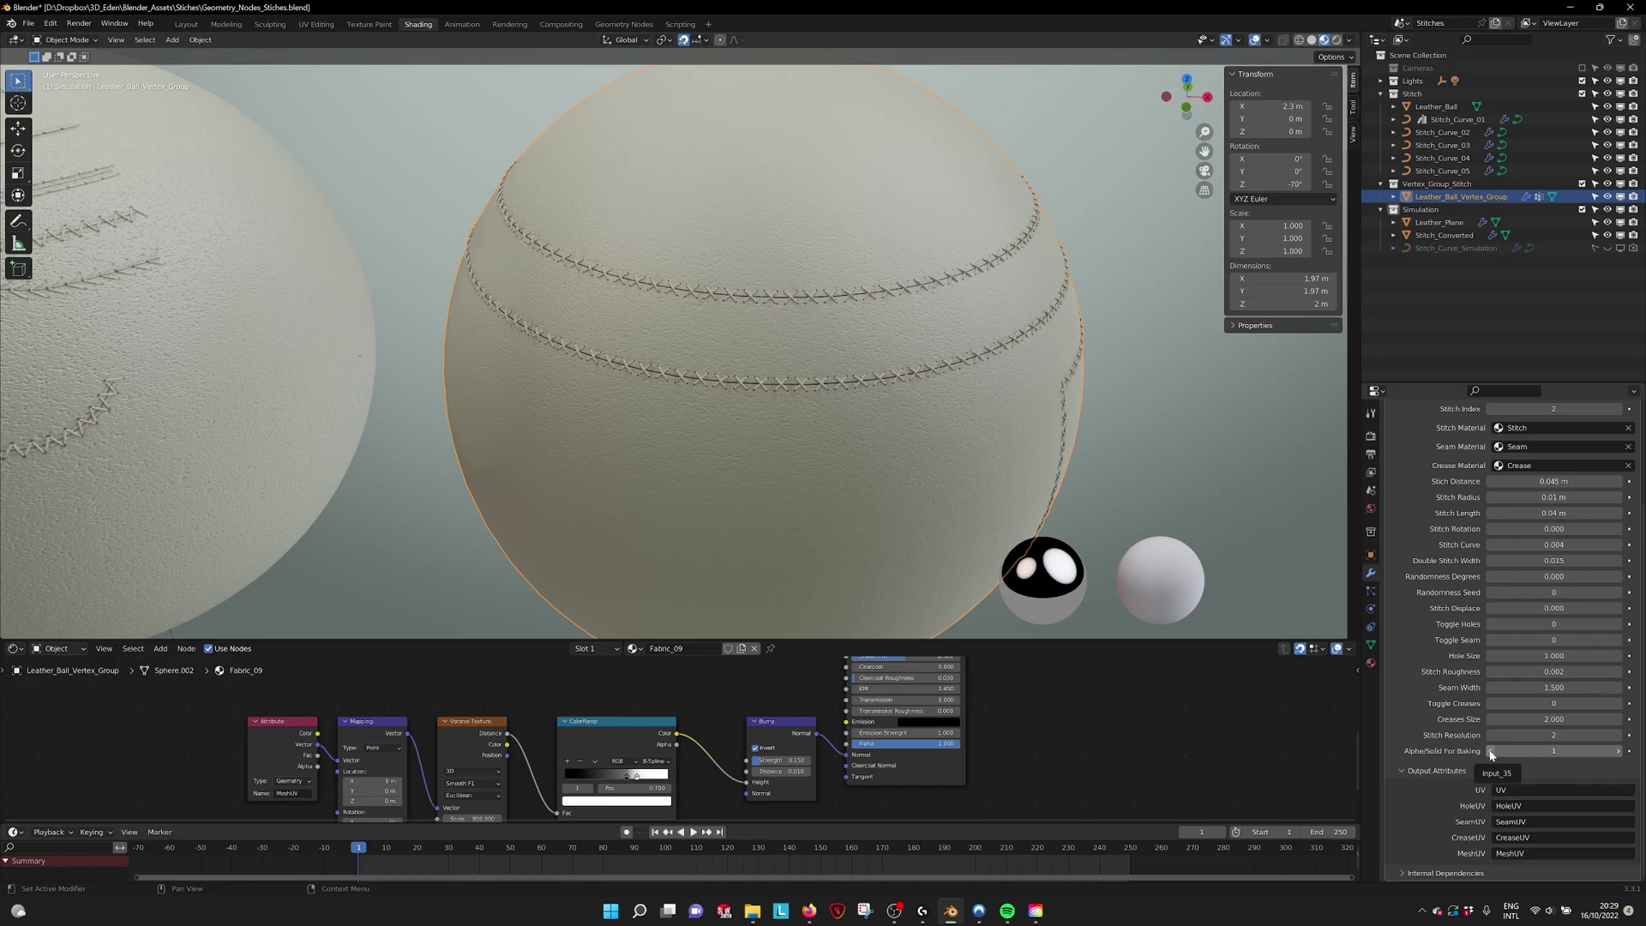
pyautogui.moveTo(853, 467); pyautogui.dragTo(712, 452, button='middle')
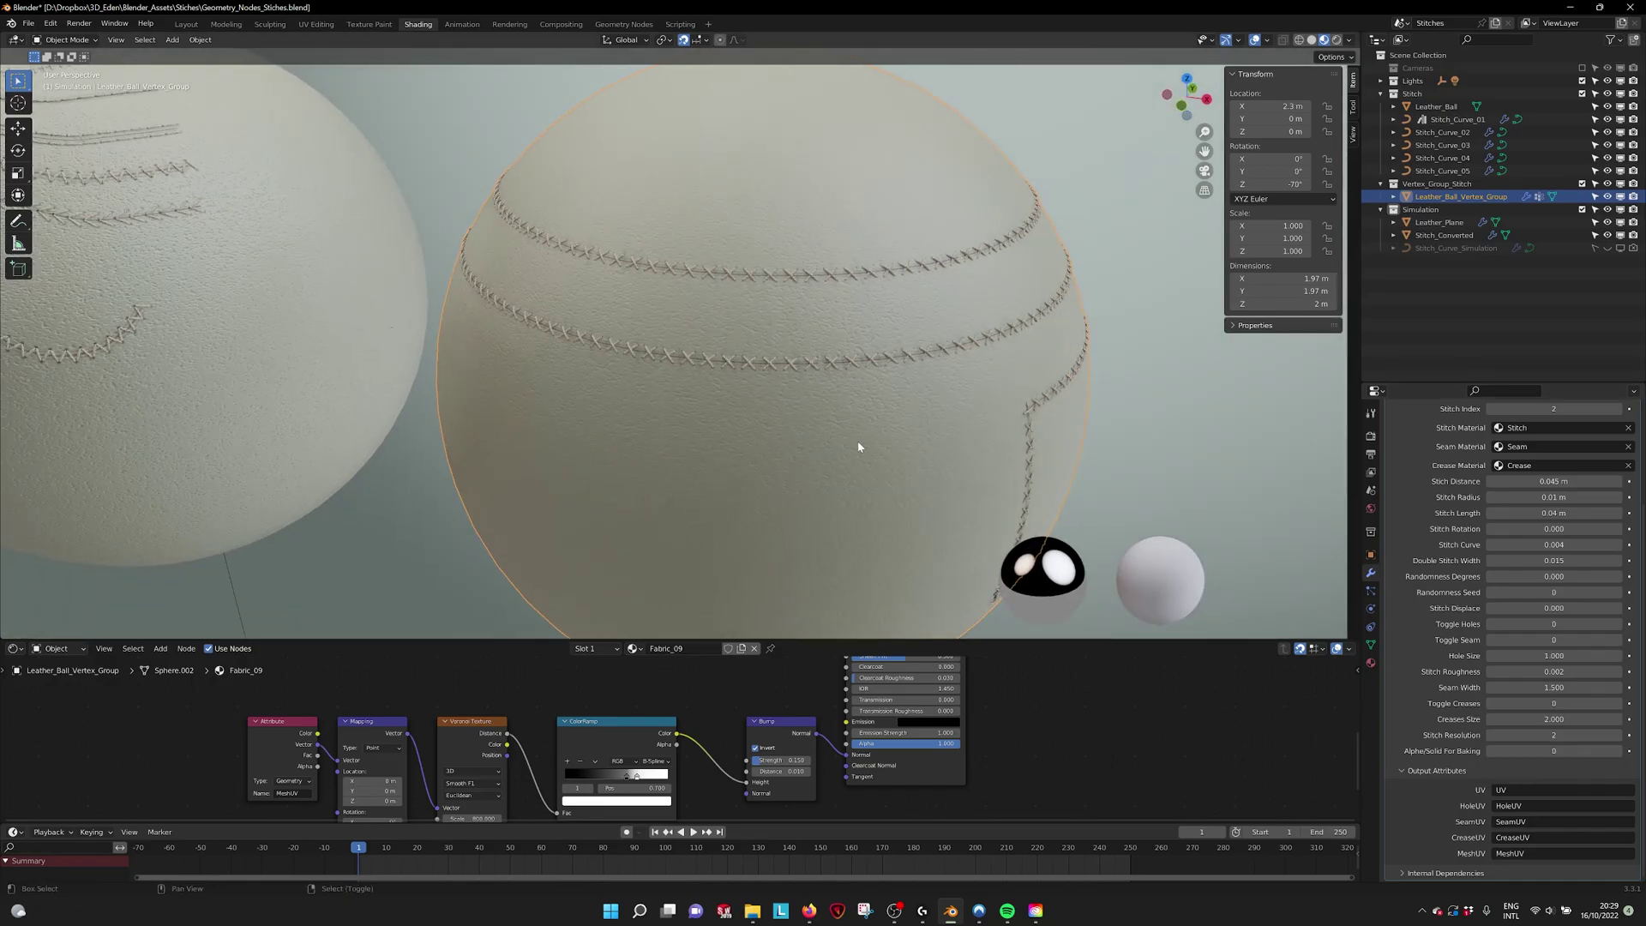
# Step: Bring the stitched leather plane into view and select it
pyautogui.keyDown('shift'); pyautogui.moveTo(858, 445); pyautogui.dragTo(832, 415, button='middle'); pyautogui.keyUp('shift')
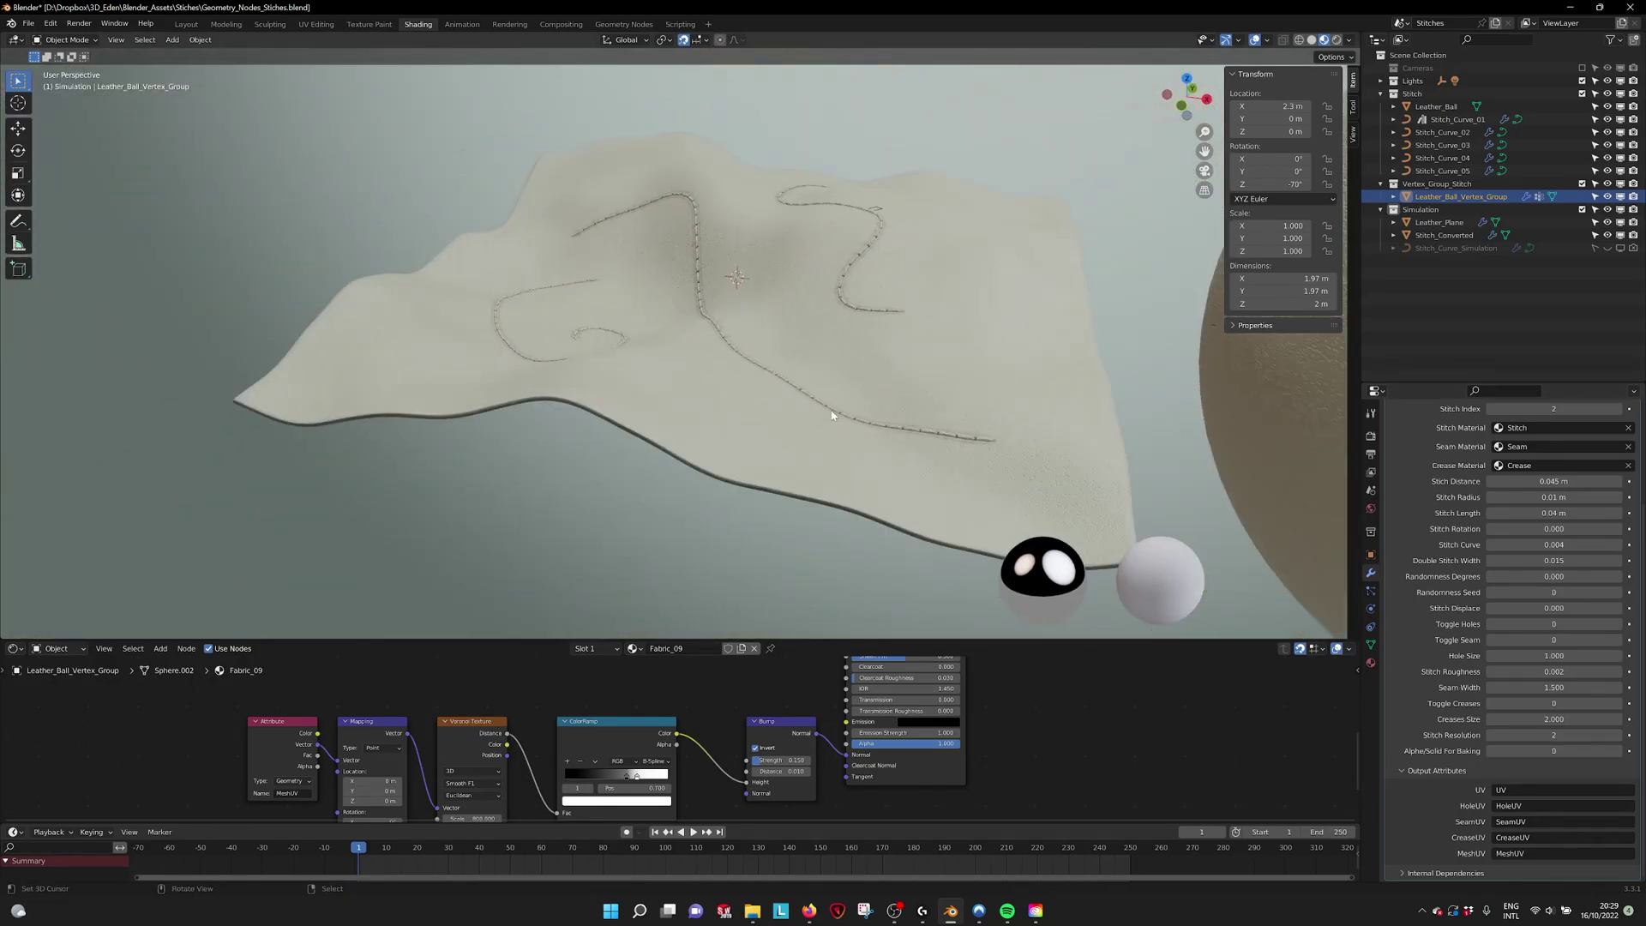
pyautogui.rightClick(831, 415)
pyautogui.moveTo(610, 401); pyautogui.dragTo(719, 431, button='middle')
pyautogui.keyDown('shift'); pyautogui.moveTo(578, 374); pyautogui.dragTo(963, 389, button='middle'); pyautogui.keyUp('shift')
pyautogui.scroll(-3, 937, 382)
pyautogui.rightClick(1022, 398)
pyautogui.scroll(1, 972, 376)
pyautogui.rightClick(820, 415)
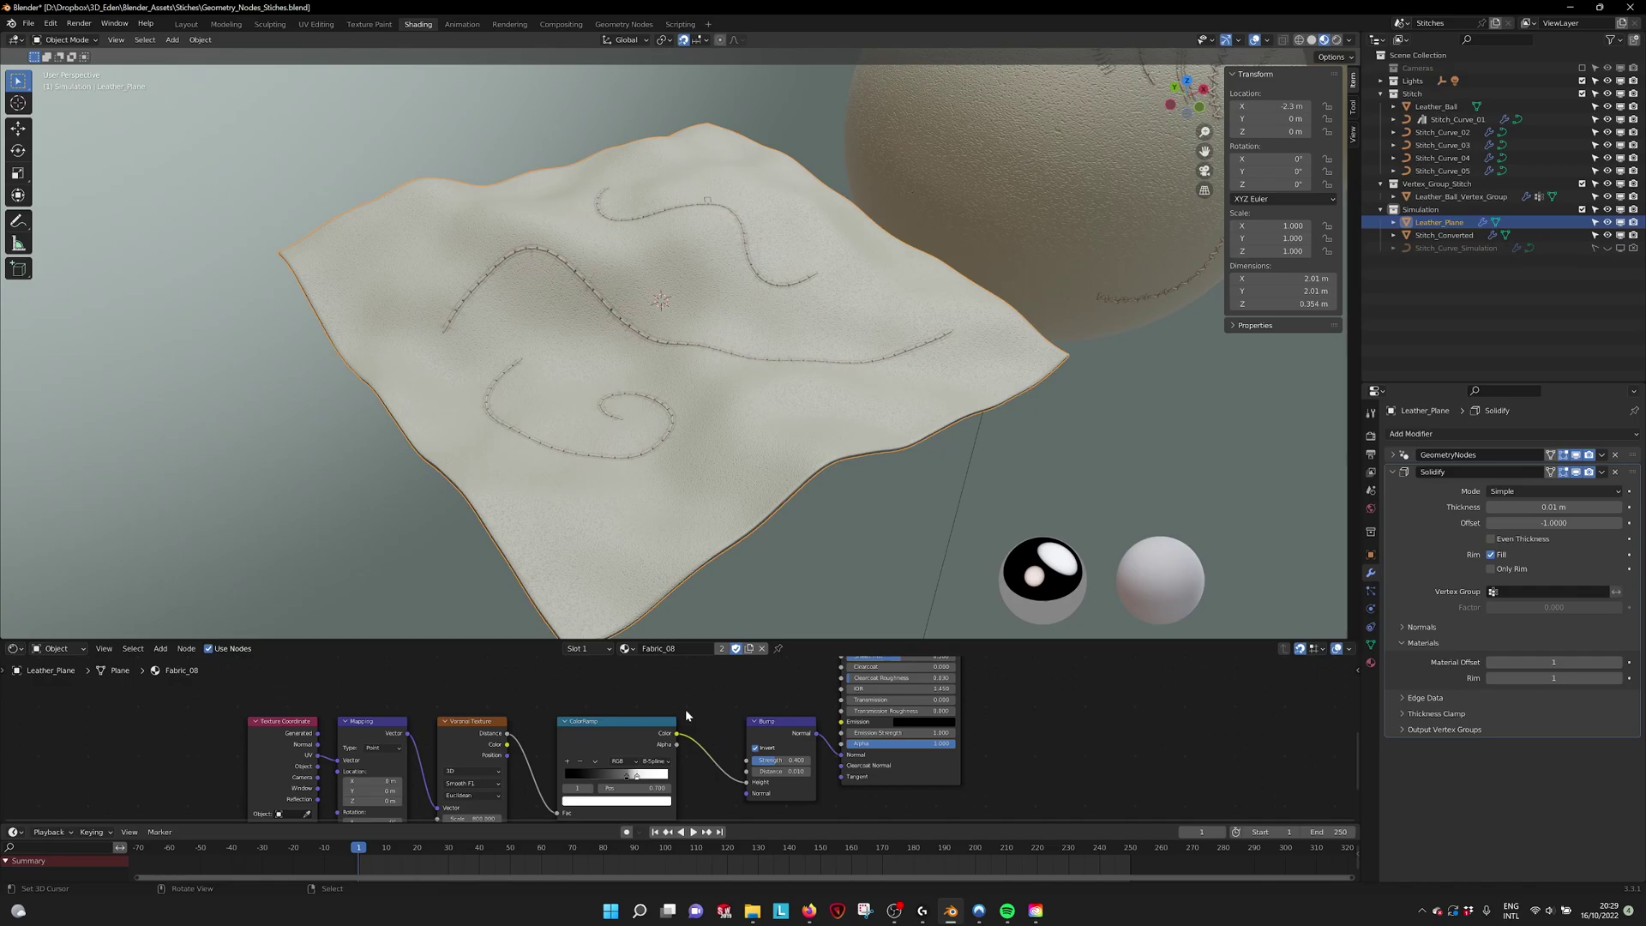
# Step: Switch to the Geometry Nodes workspace and show the Fabric_Wave node tree of the plane's geometry nodes modifier
pyautogui.click(623, 24)
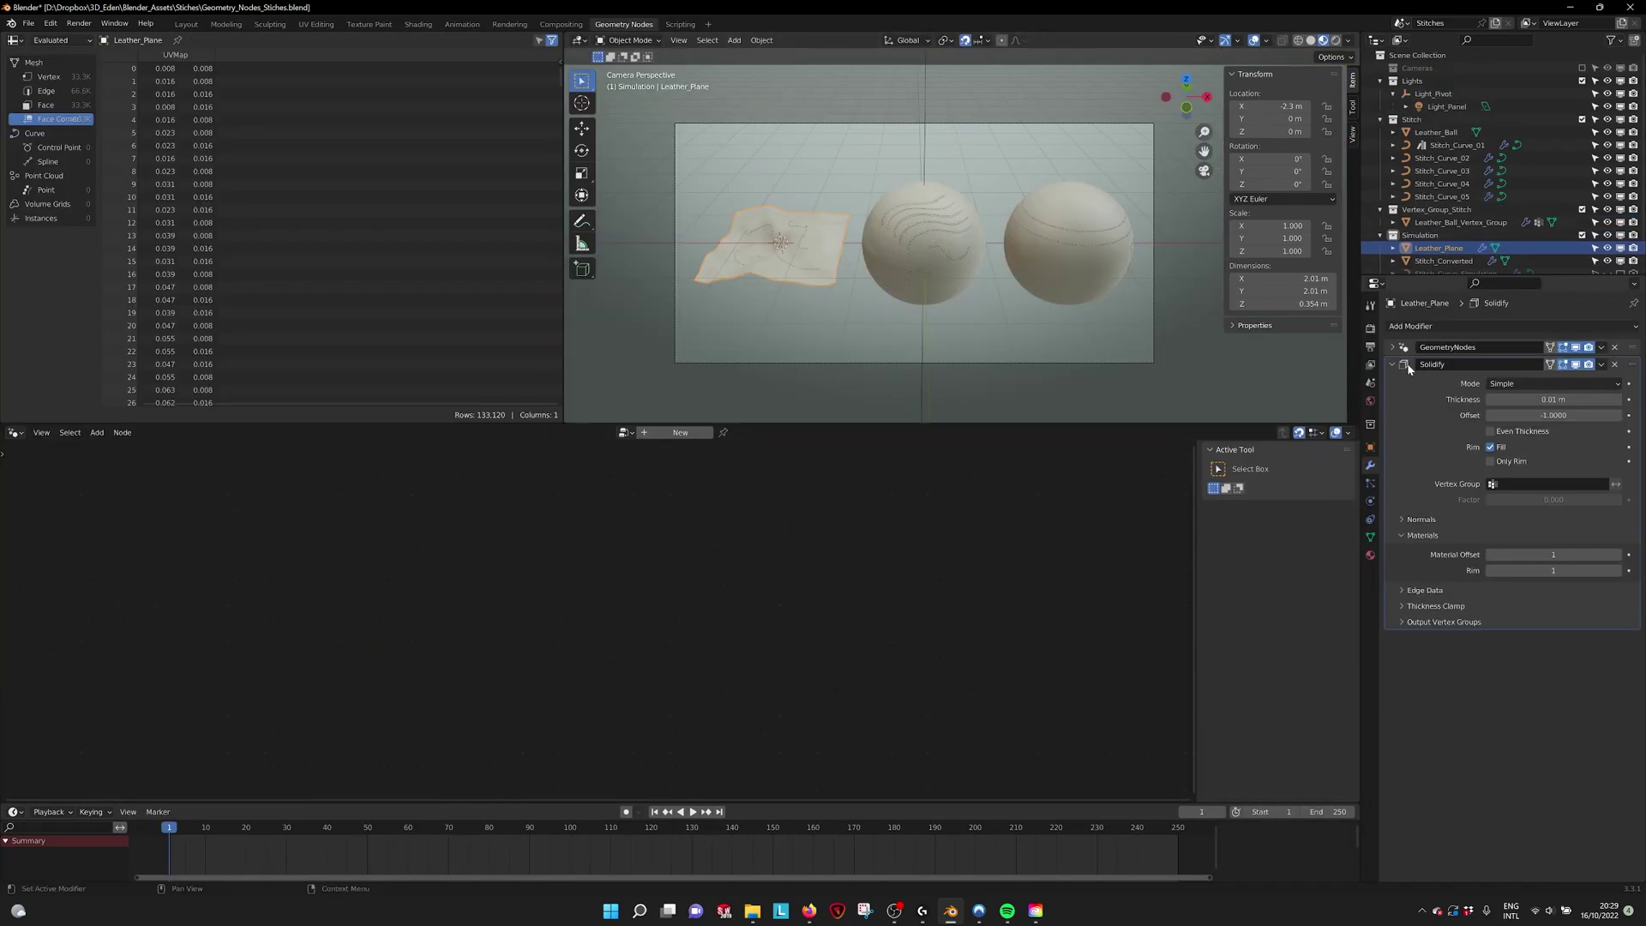
pyautogui.click(1391, 348)
pyautogui.click(1494, 383)
pyautogui.moveTo(556, 599); pyautogui.dragTo(681, 552, button='middle')
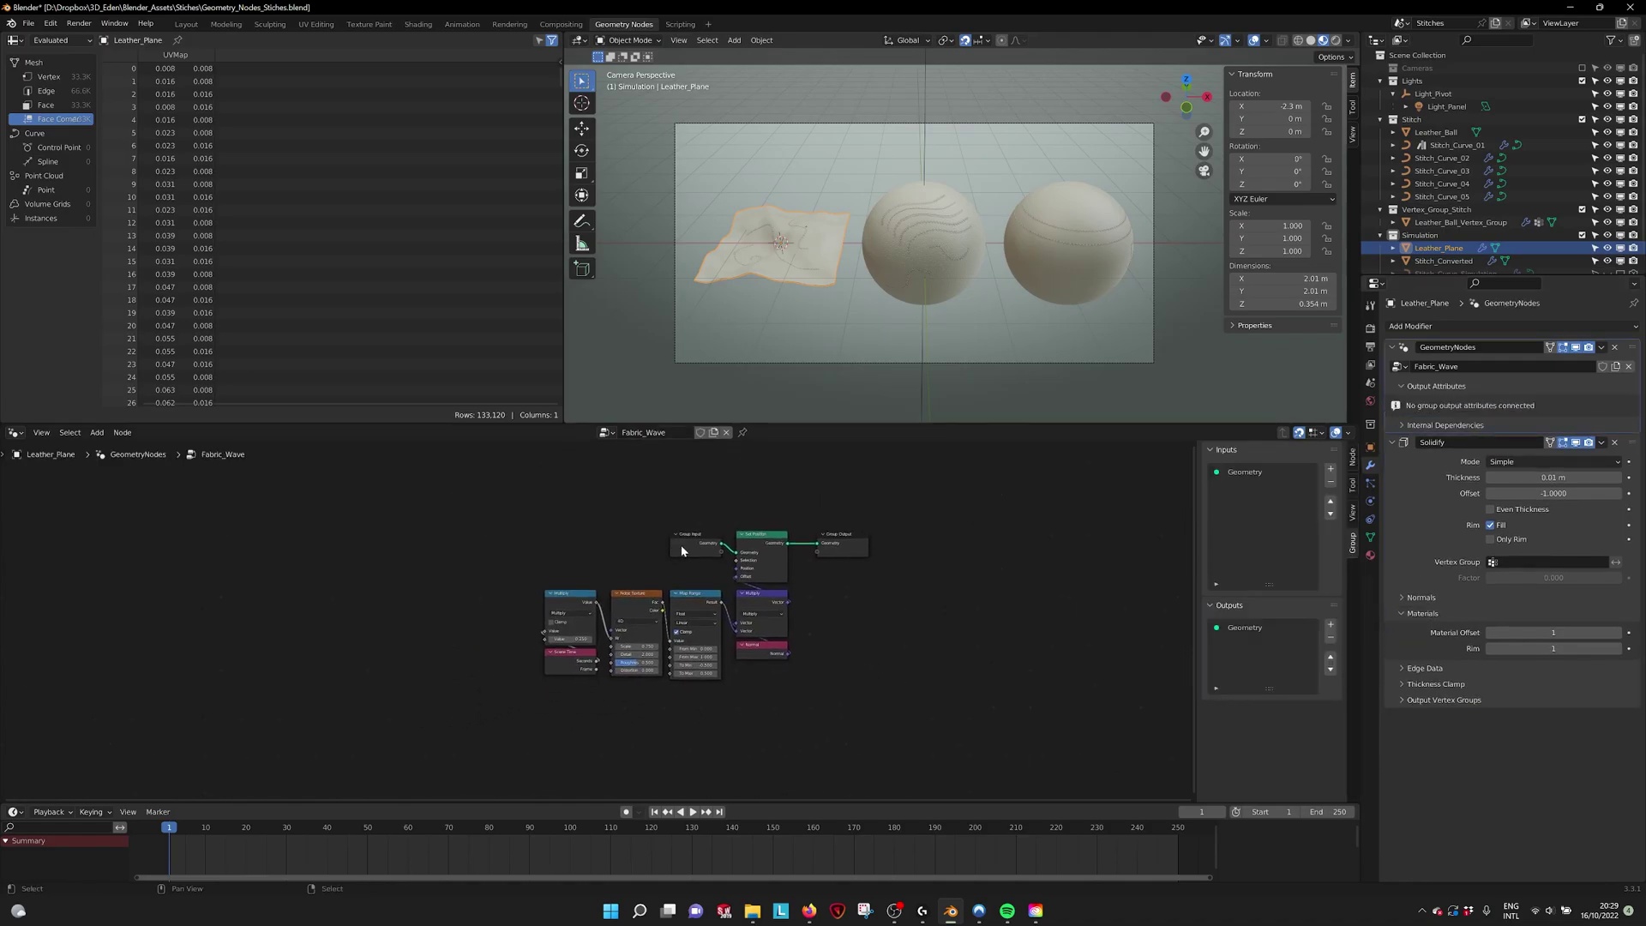
pyautogui.scroll(4, 763, 510)
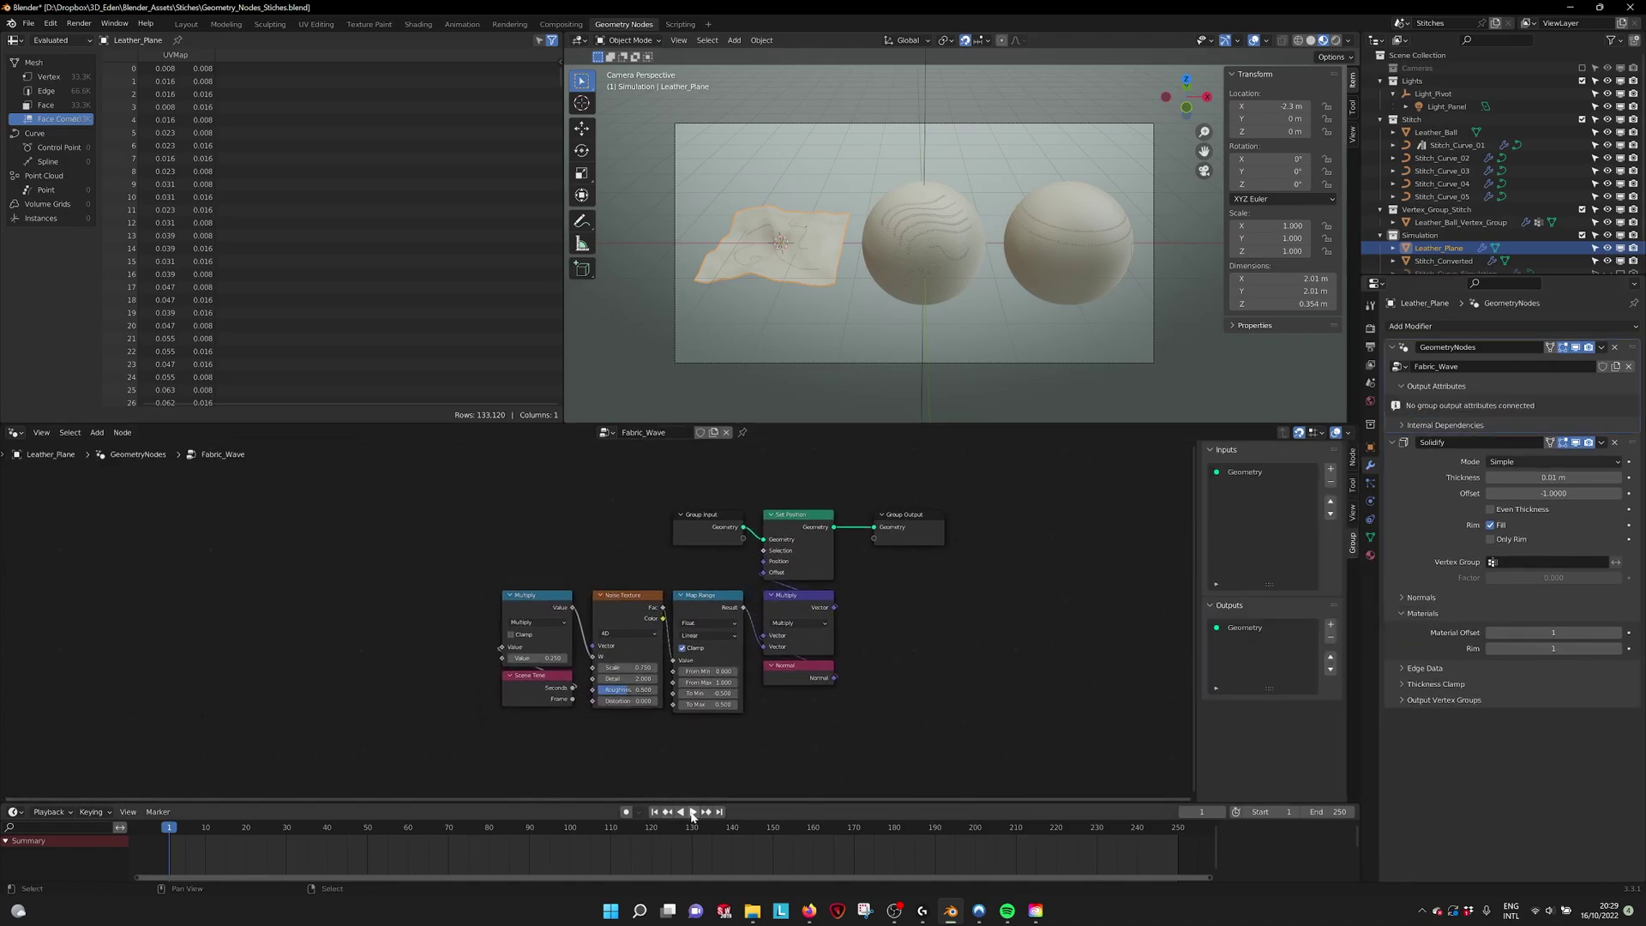
# Step: Play the animation, hide the viewport overlays, and examine how the stitches follow the waving leather plane before stopping playback
pyautogui.moveTo(794, 330); pyautogui.dragTo(1173, 193, button='middle')
pyautogui.scroll(4, 883, 341)
pyautogui.scroll(4, 1070, 246)
pyautogui.moveTo(1001, 270); pyautogui.dragTo(1014, 305, button='middle')
pyautogui.scroll(3, 1003, 257)
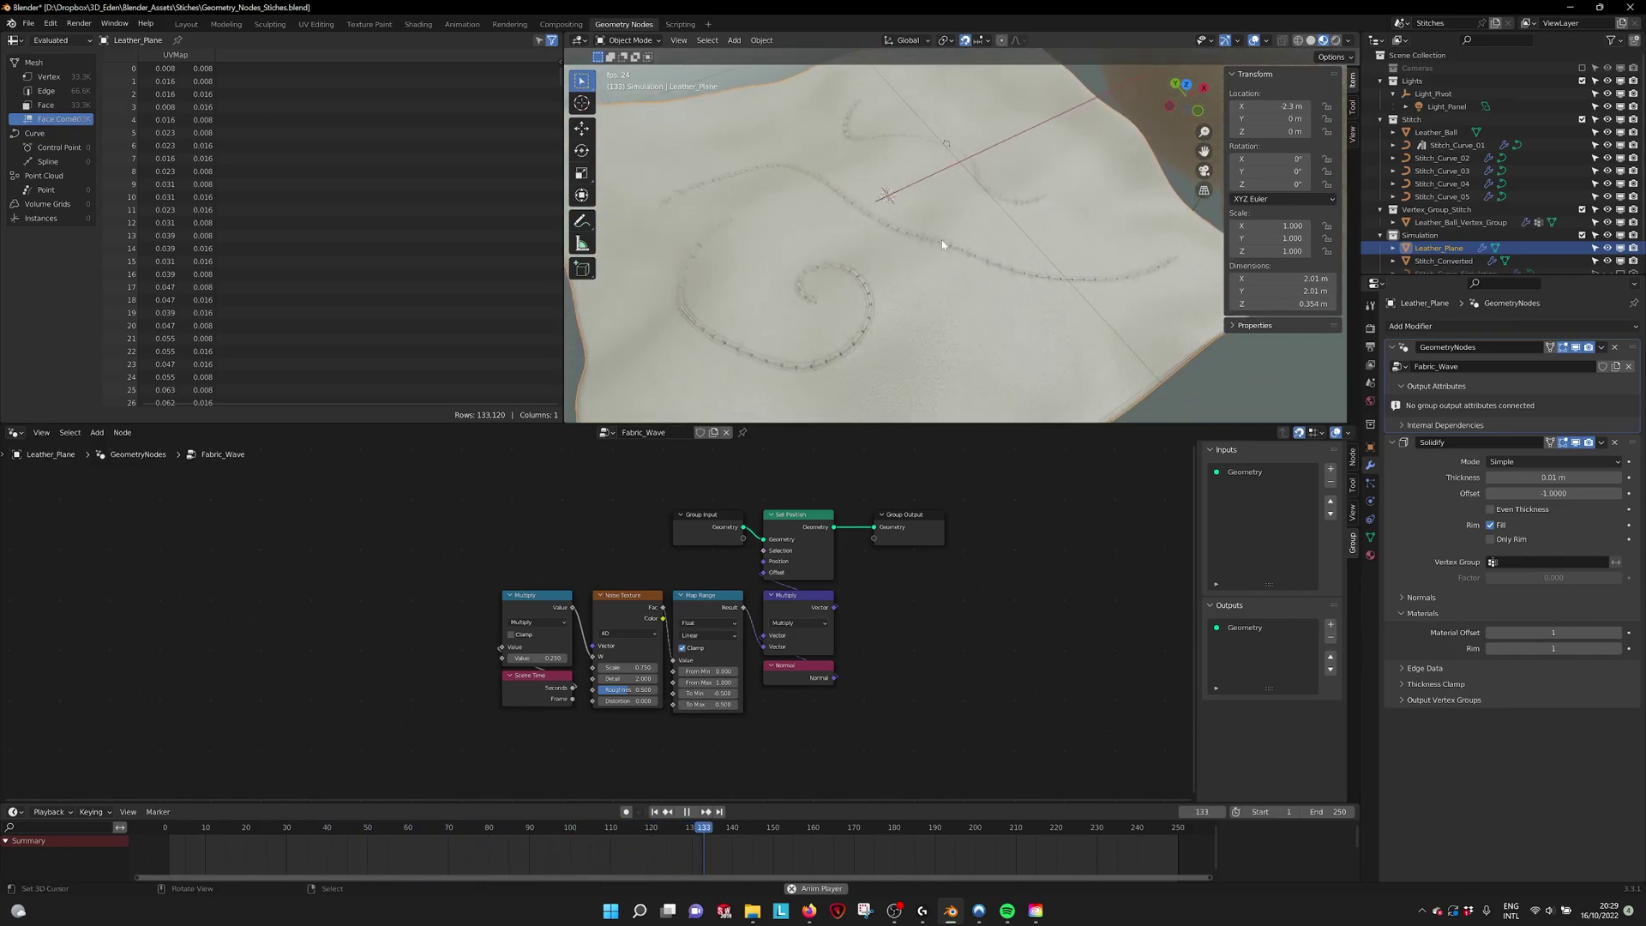
pyautogui.scroll(-2, 946, 244)
pyautogui.click(1254, 40)
pyautogui.scroll(3, 986, 239)
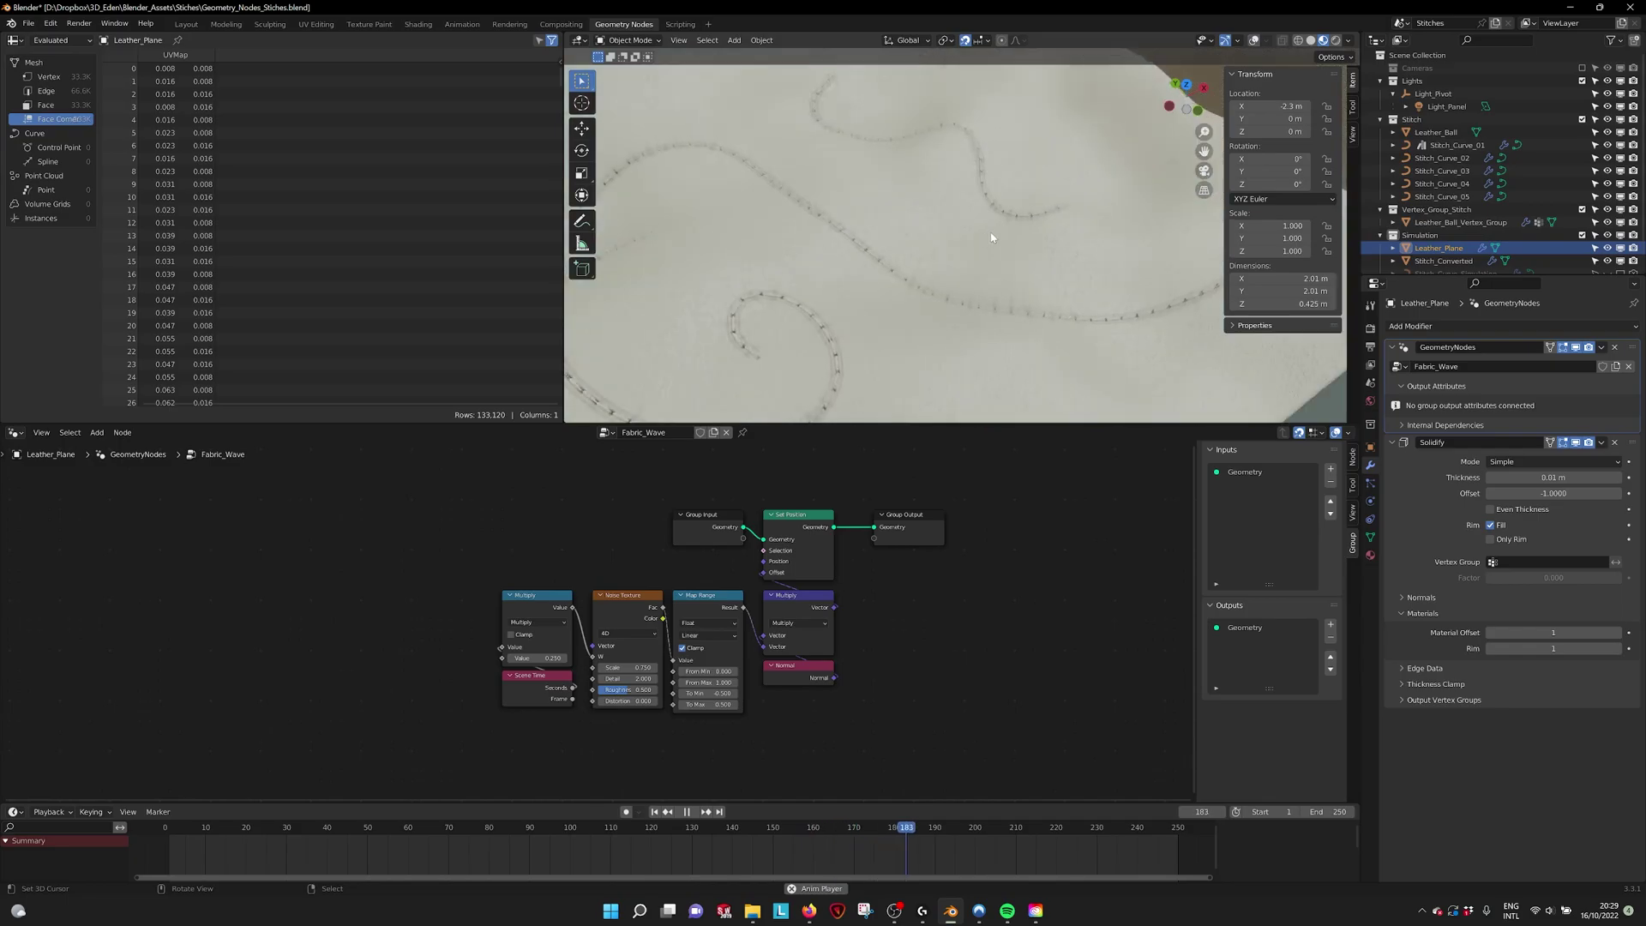
pyautogui.keyDown('shift'); pyautogui.moveTo(992, 239); pyautogui.dragTo(1025, 262, button='middle'); pyautogui.keyUp('shift')
pyautogui.scroll(-5, 1026, 242)
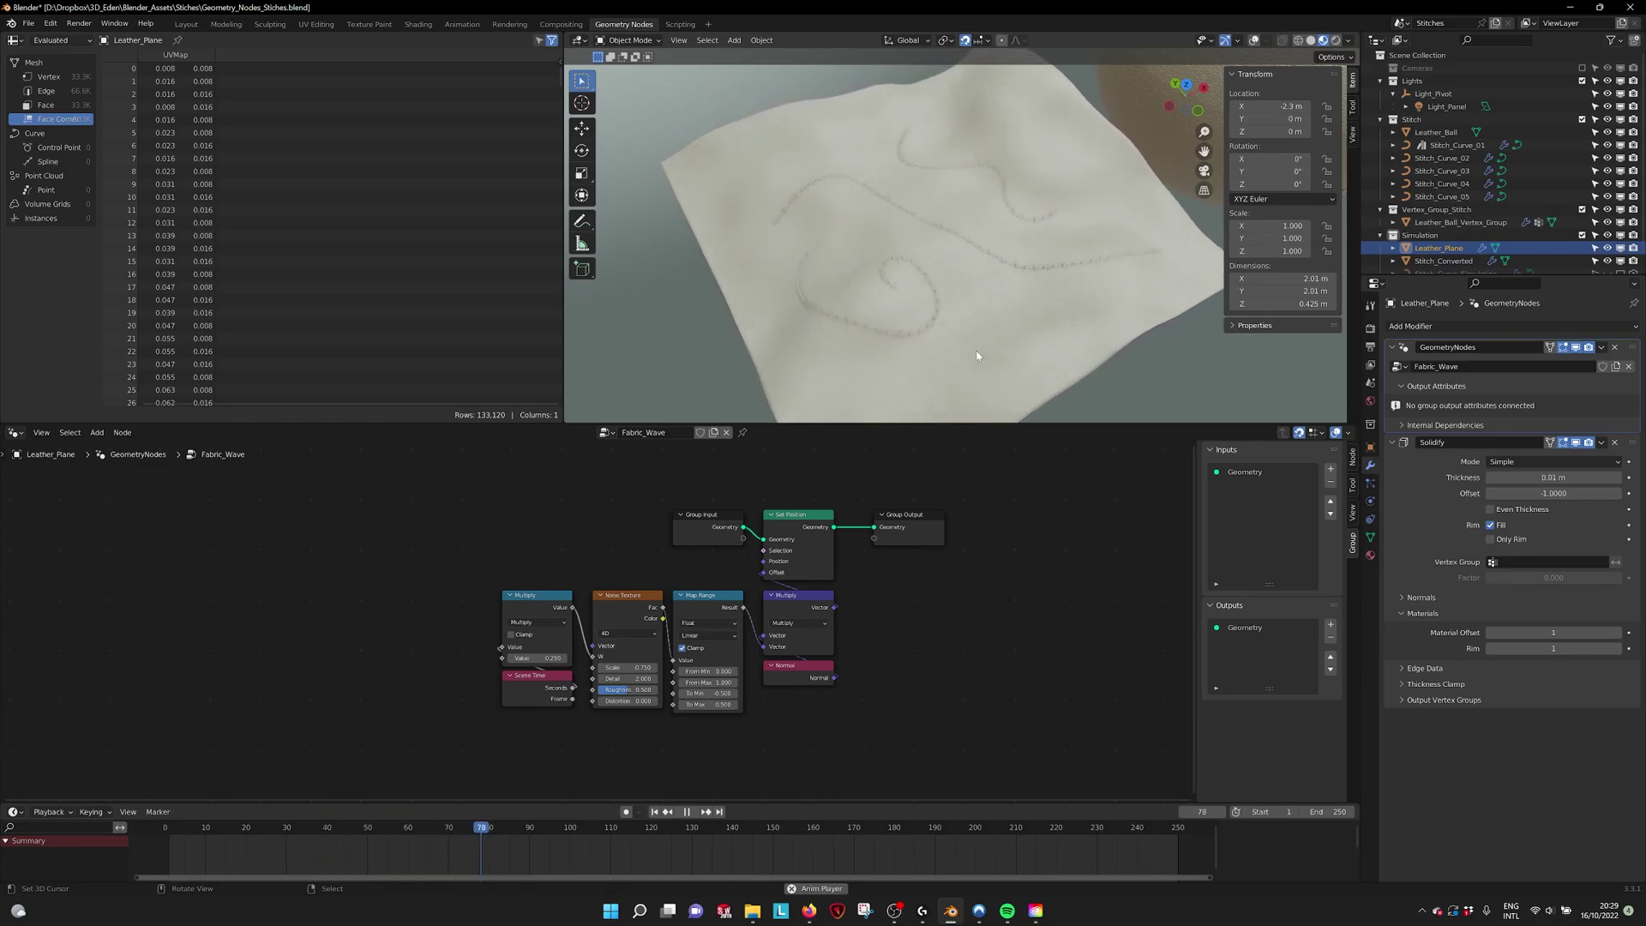
pyautogui.press('space')
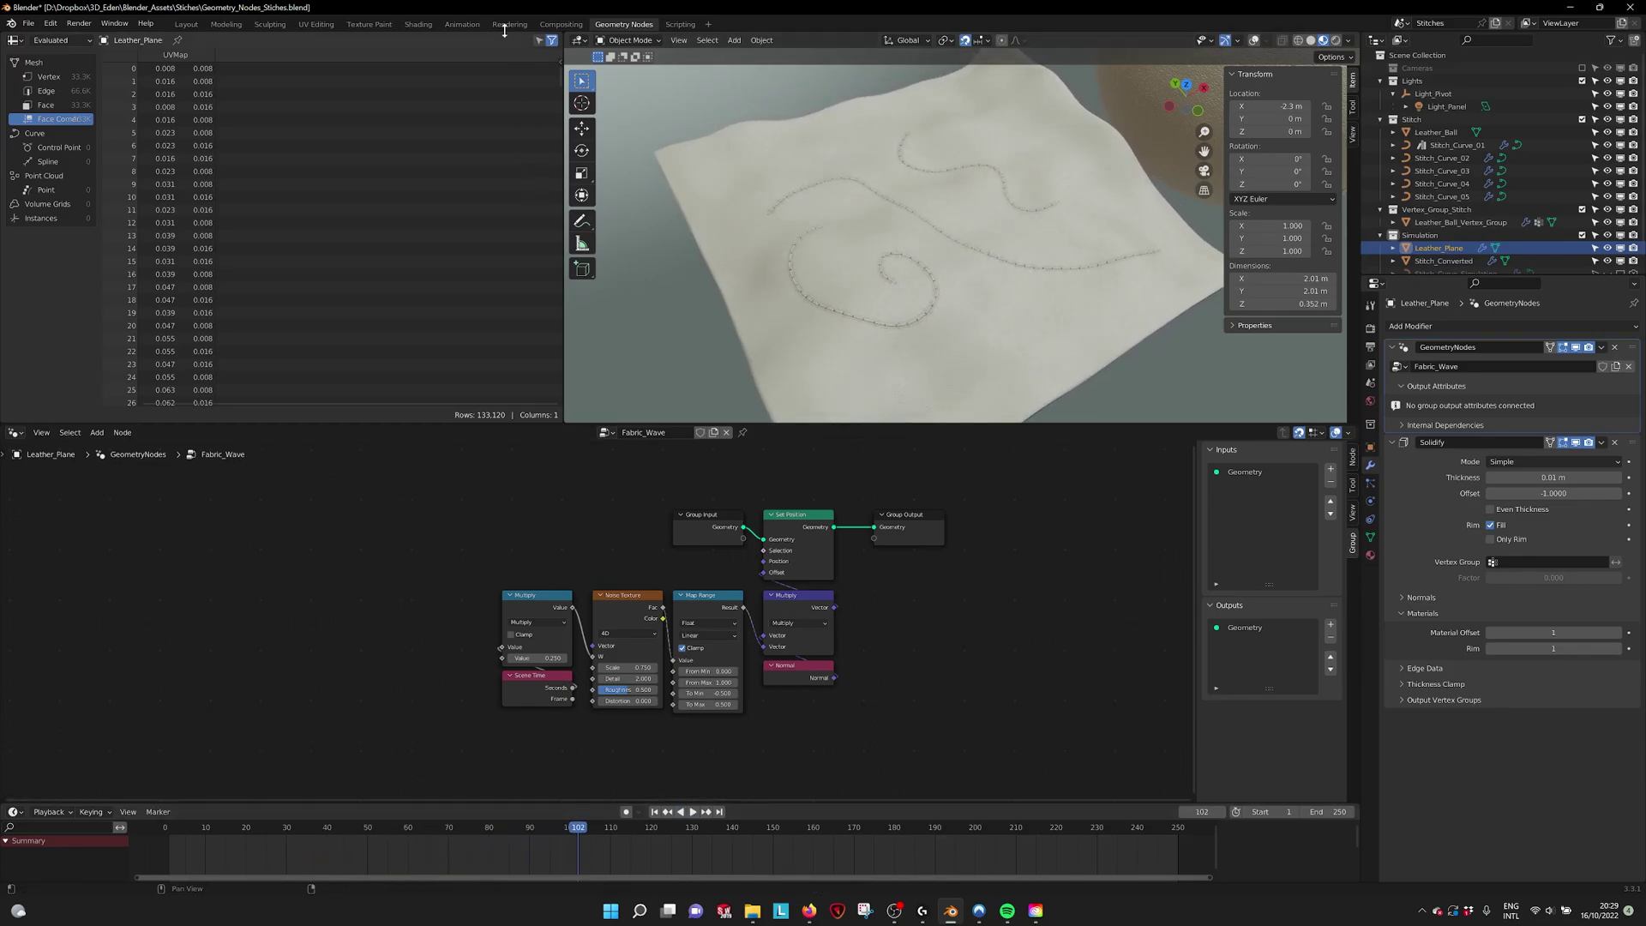
# Step: Return to the Shading workspace and select the Stitch_Converted object
pyautogui.click(418, 24)
pyautogui.scroll(3, 754, 336)
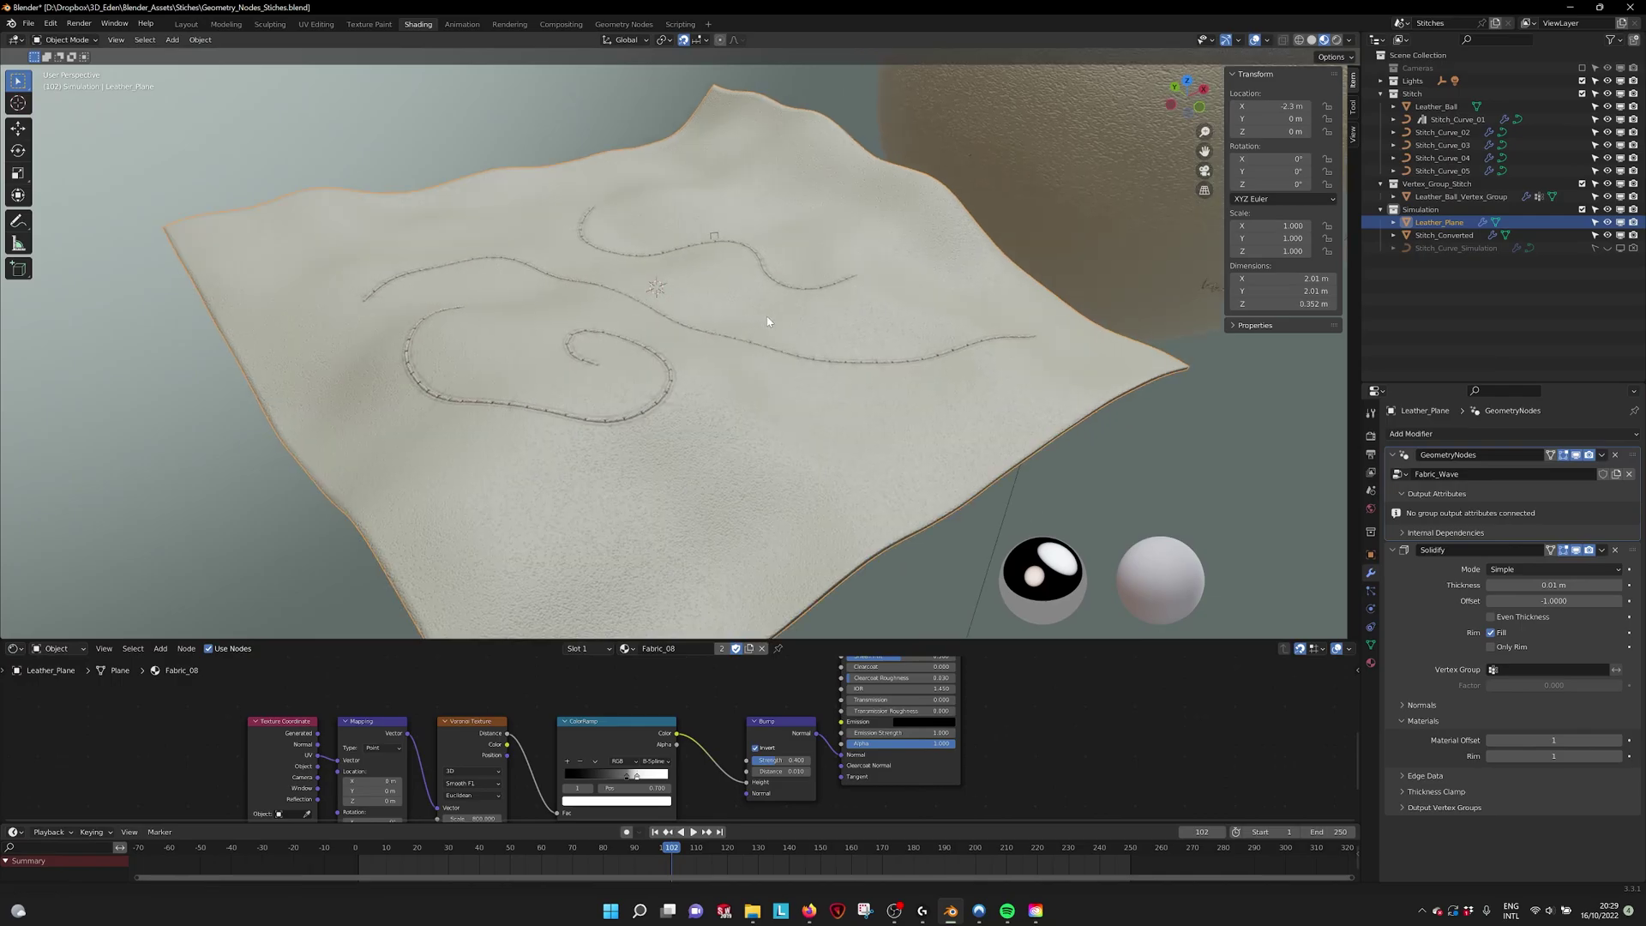
pyautogui.moveTo(767, 330); pyautogui.dragTo(862, 327, button='middle')
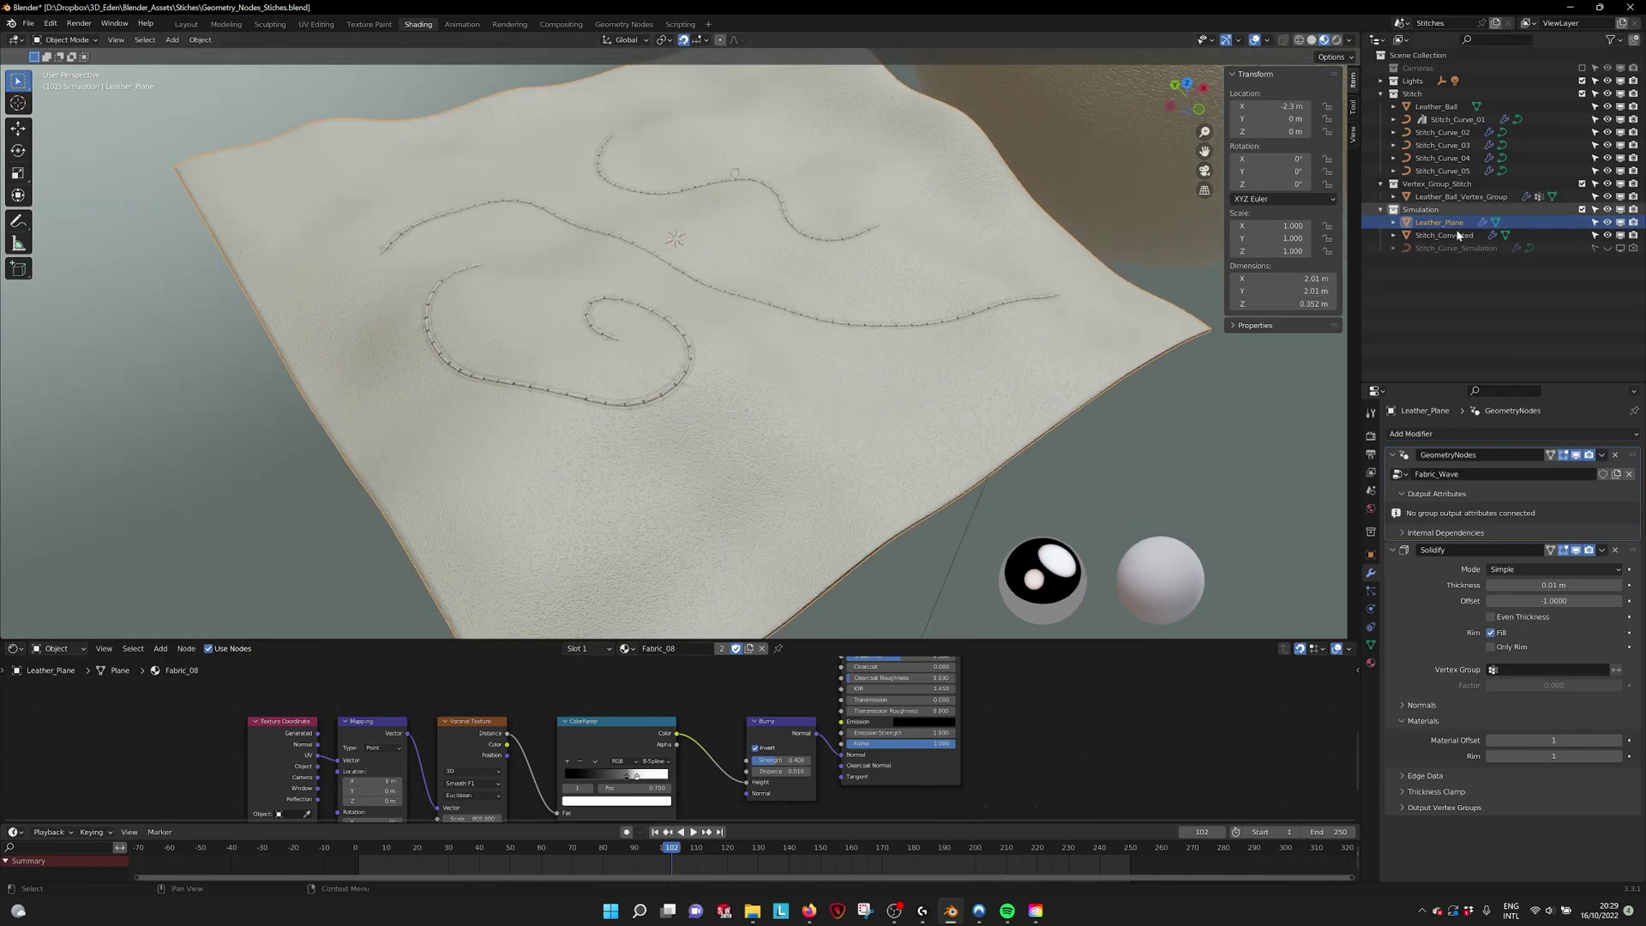
pyautogui.click(1486, 237)
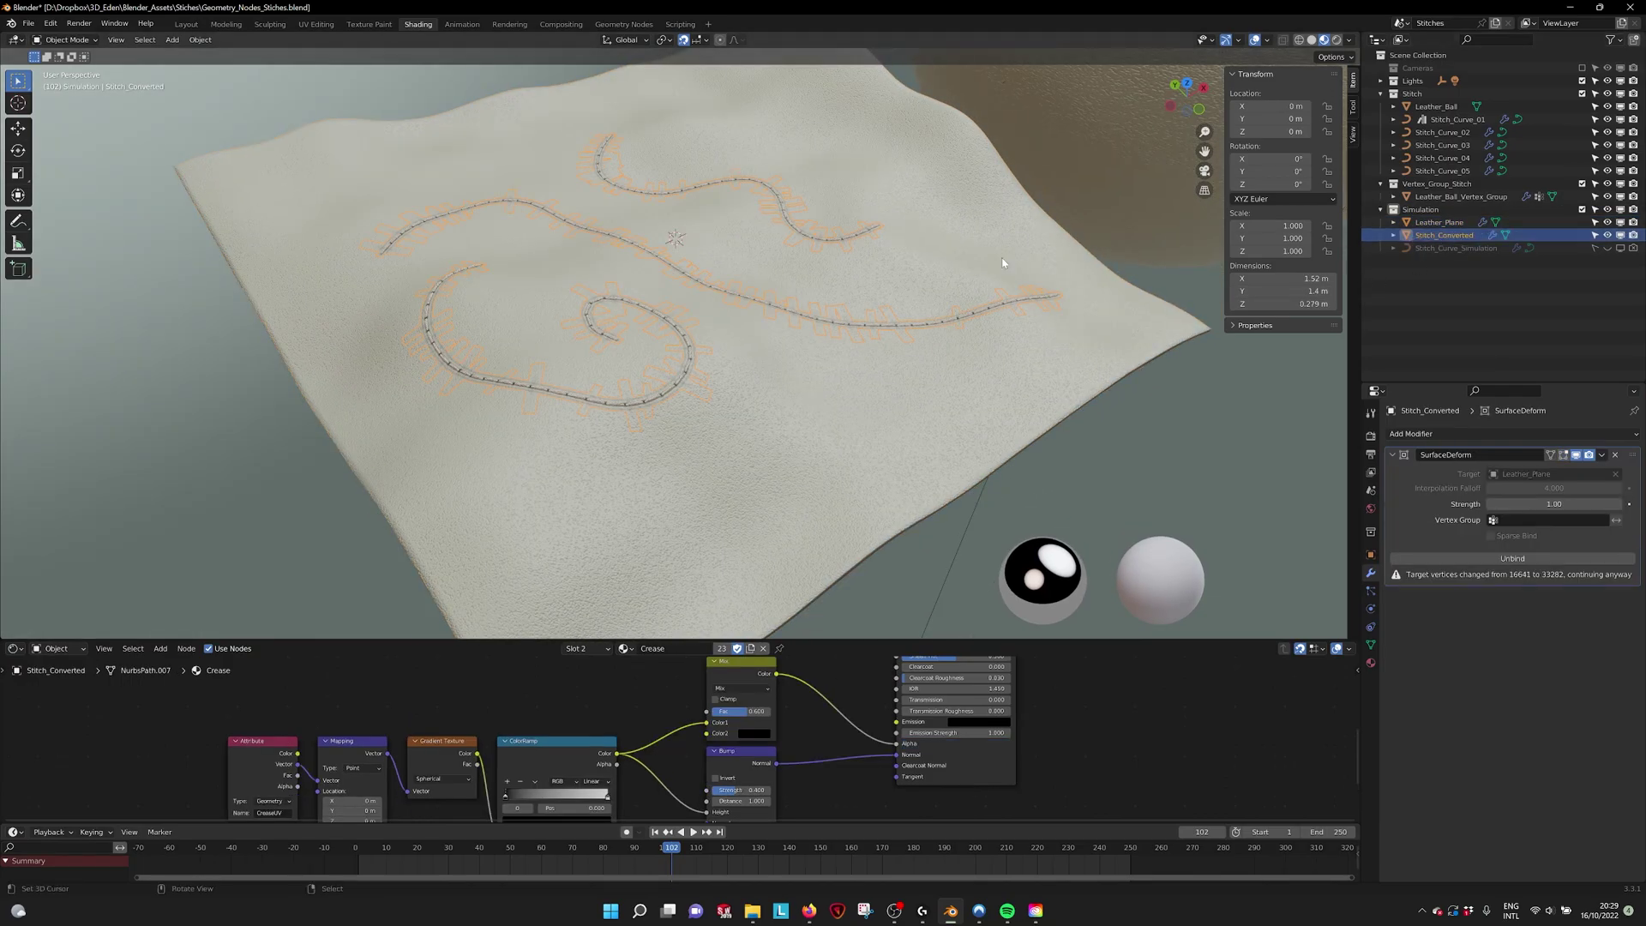
# Step: Hide Leather_Plane while inspecting the Stitch_Converted mesh in Edit Mode, and select the hidden plane after returning to Object Mode
pyautogui.press('Tab')
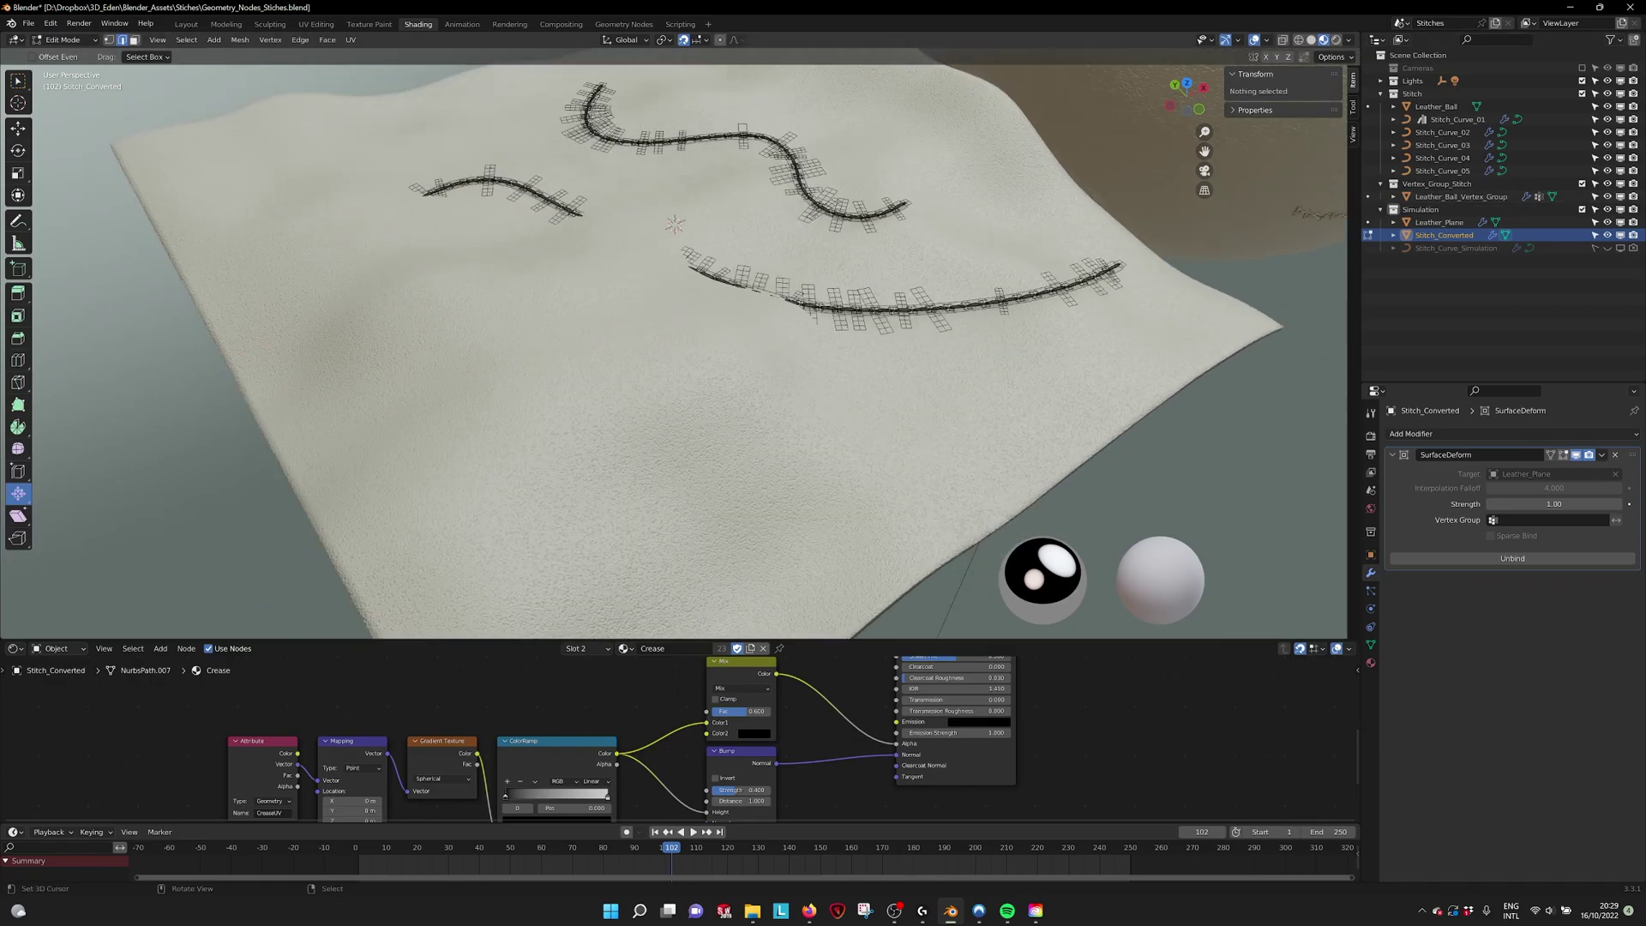
pyautogui.click(1608, 222)
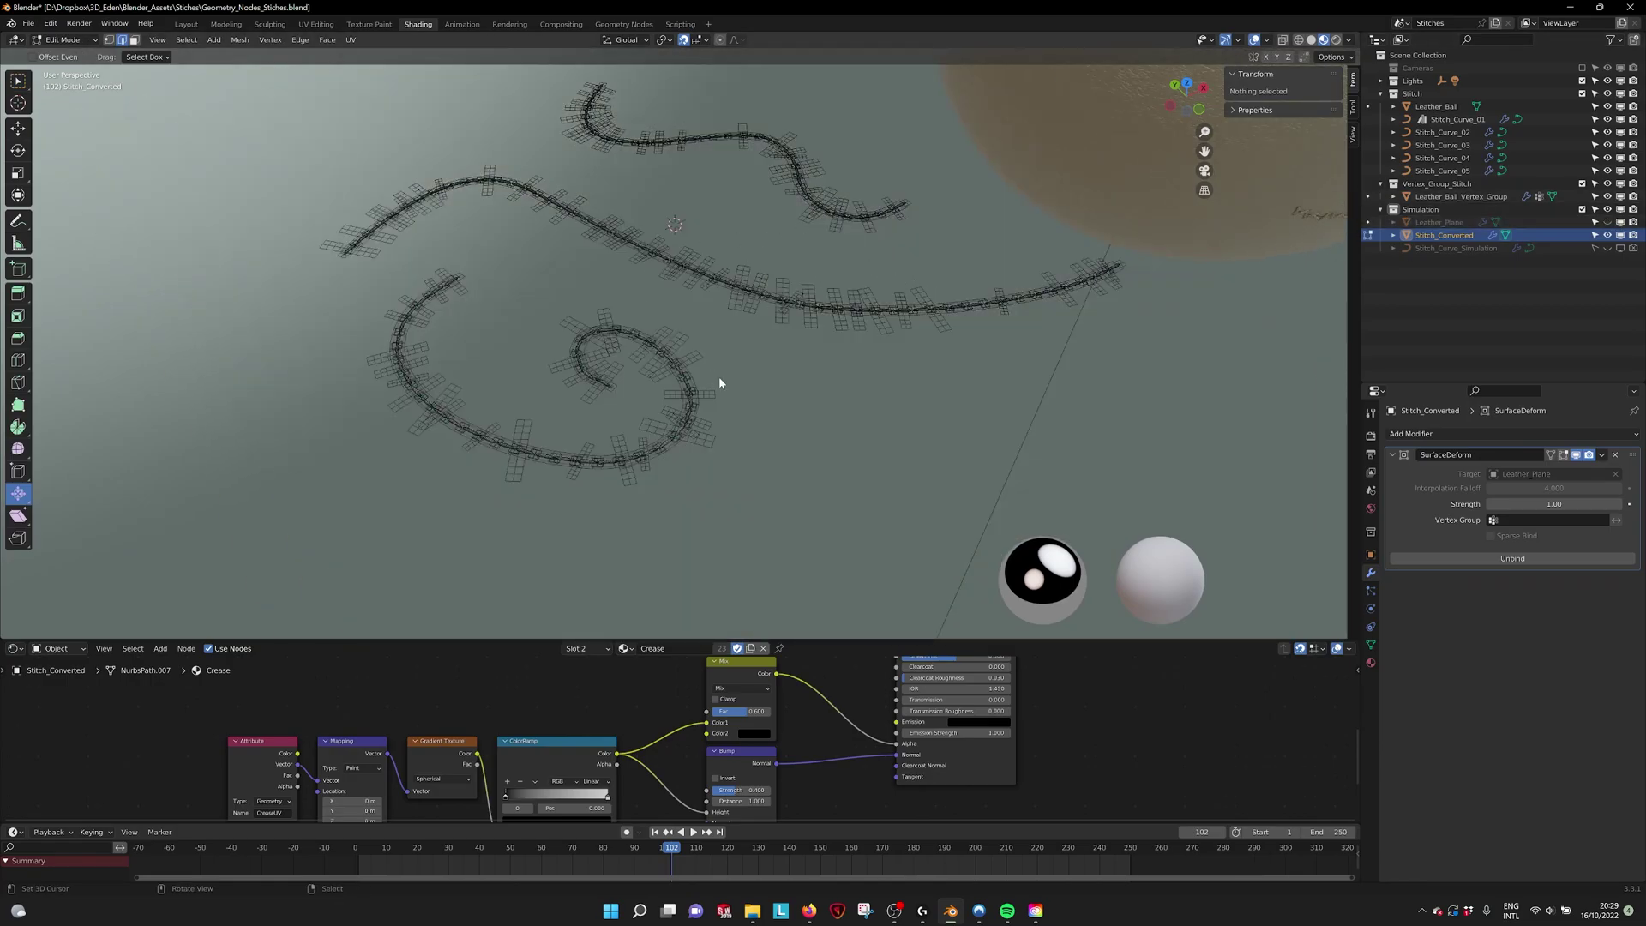
pyautogui.press('Tab')
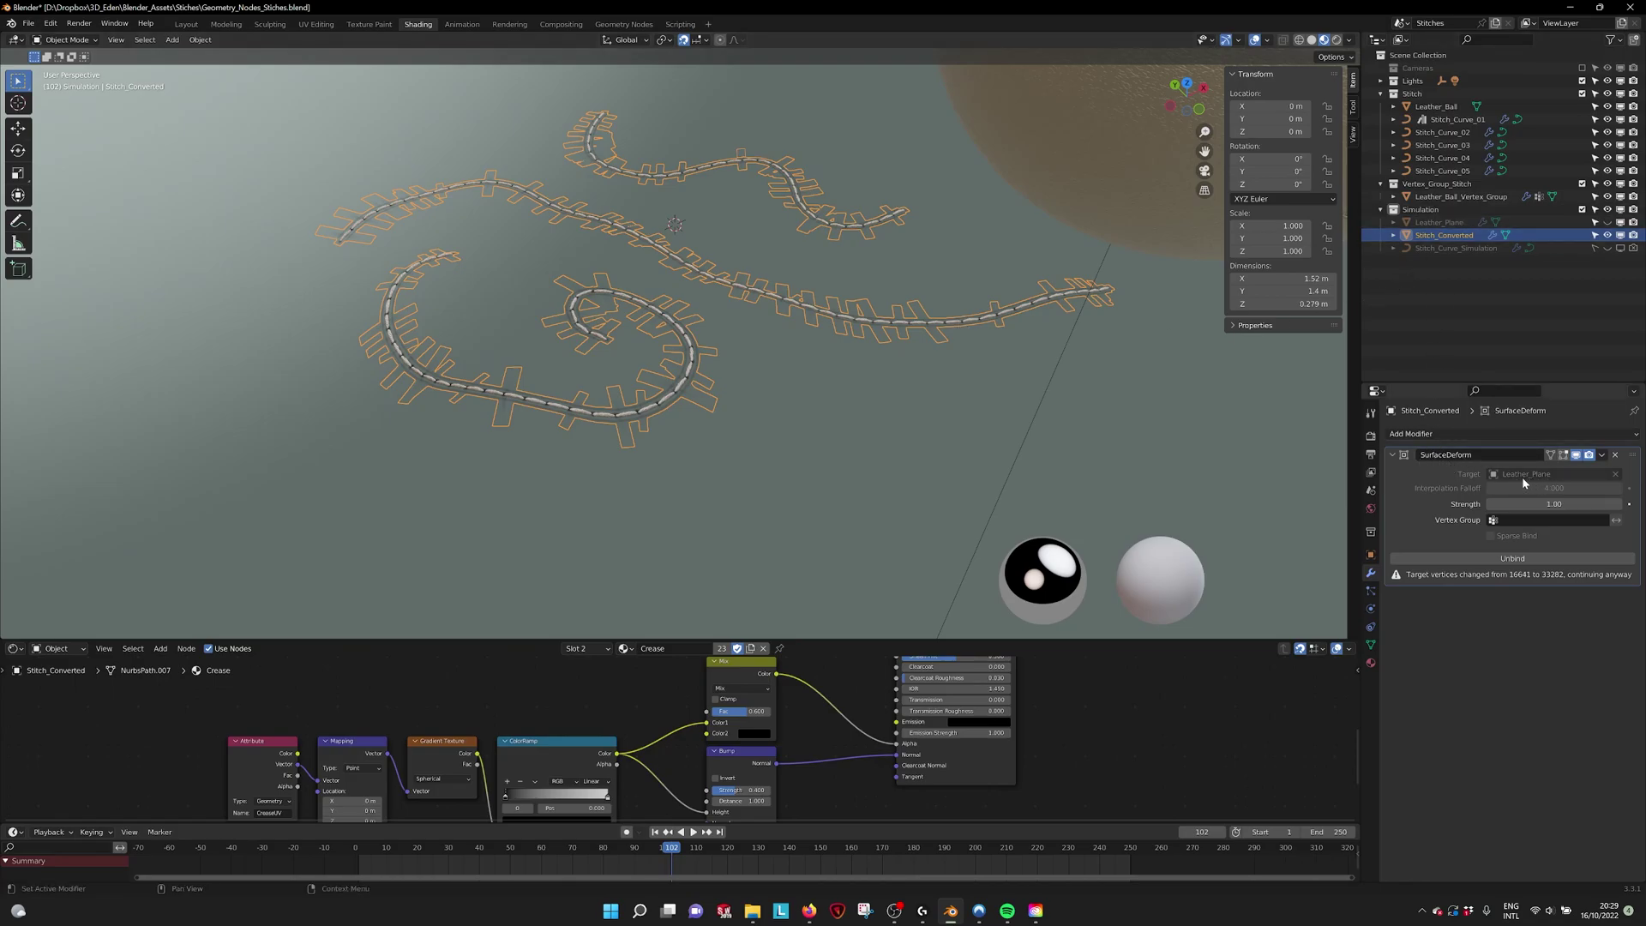
pyautogui.click(1457, 222)
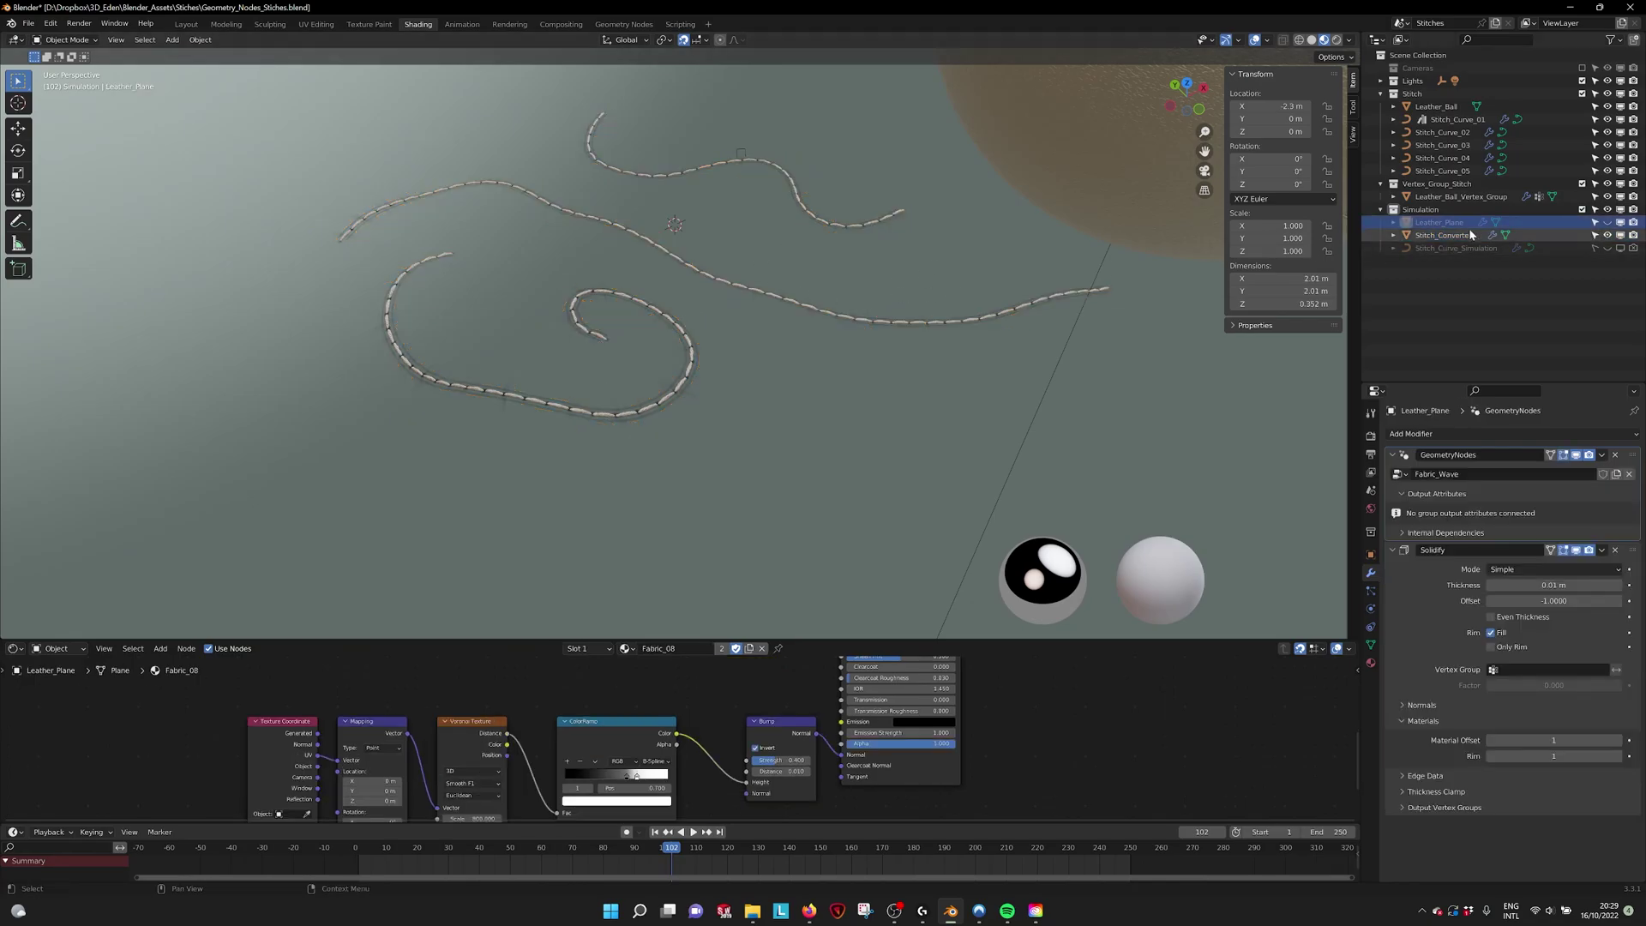
# Step: Select Stitch_Converted and play the animation to examine its deformation without the leather plane, stopping playback at the end
pyautogui.click(1444, 235)
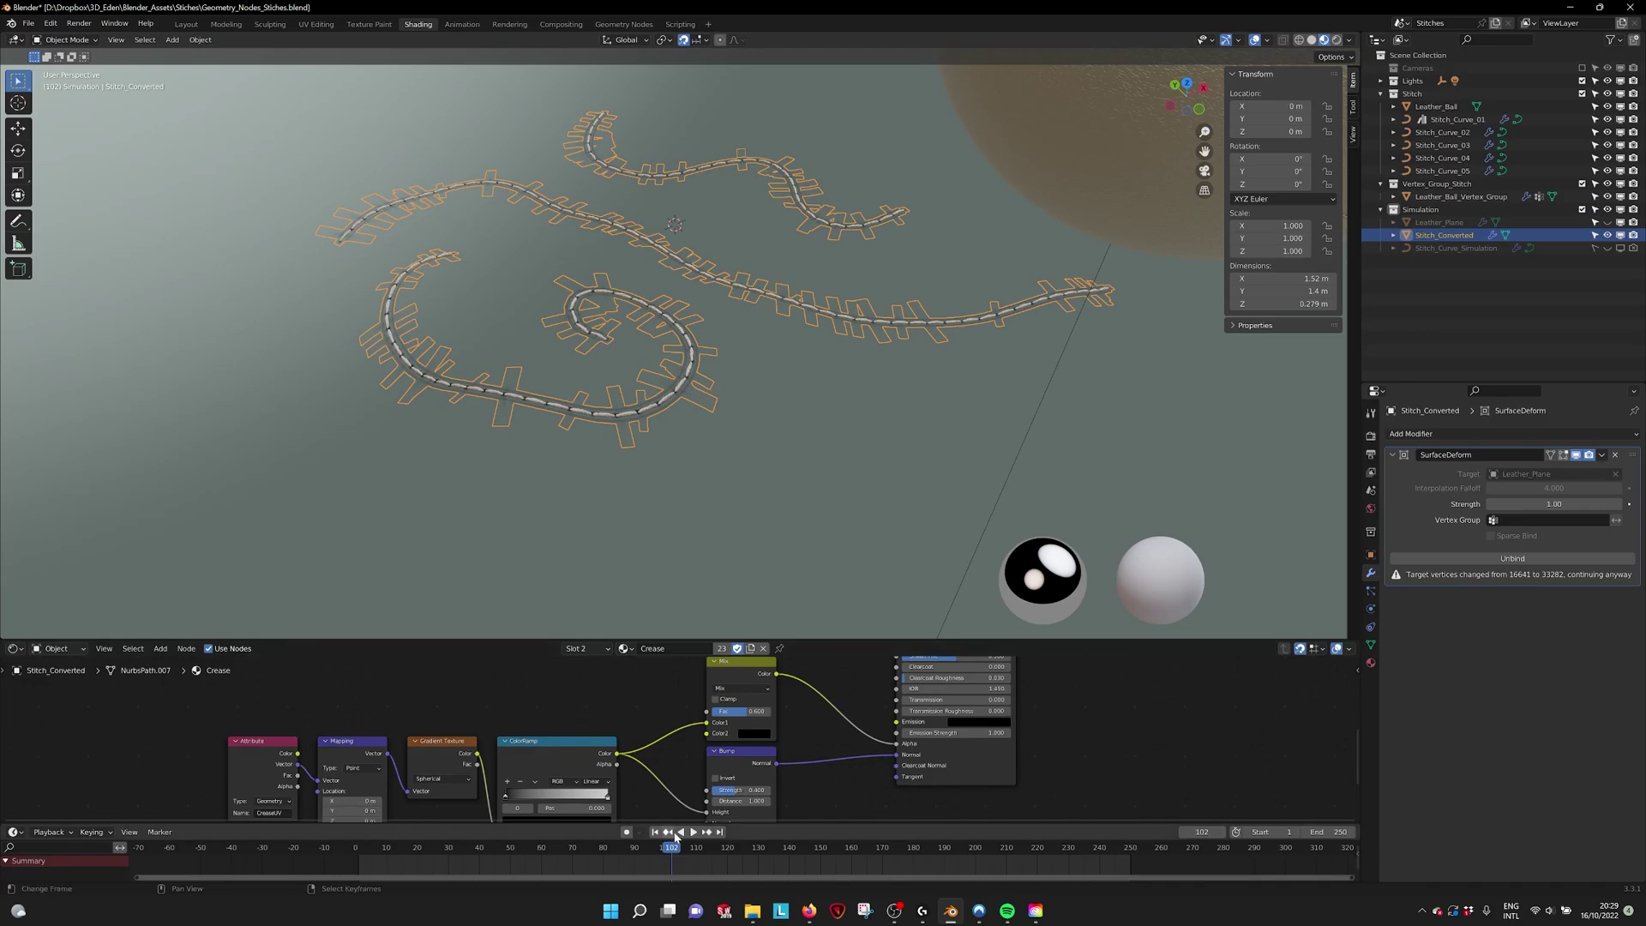
pyautogui.click(693, 832)
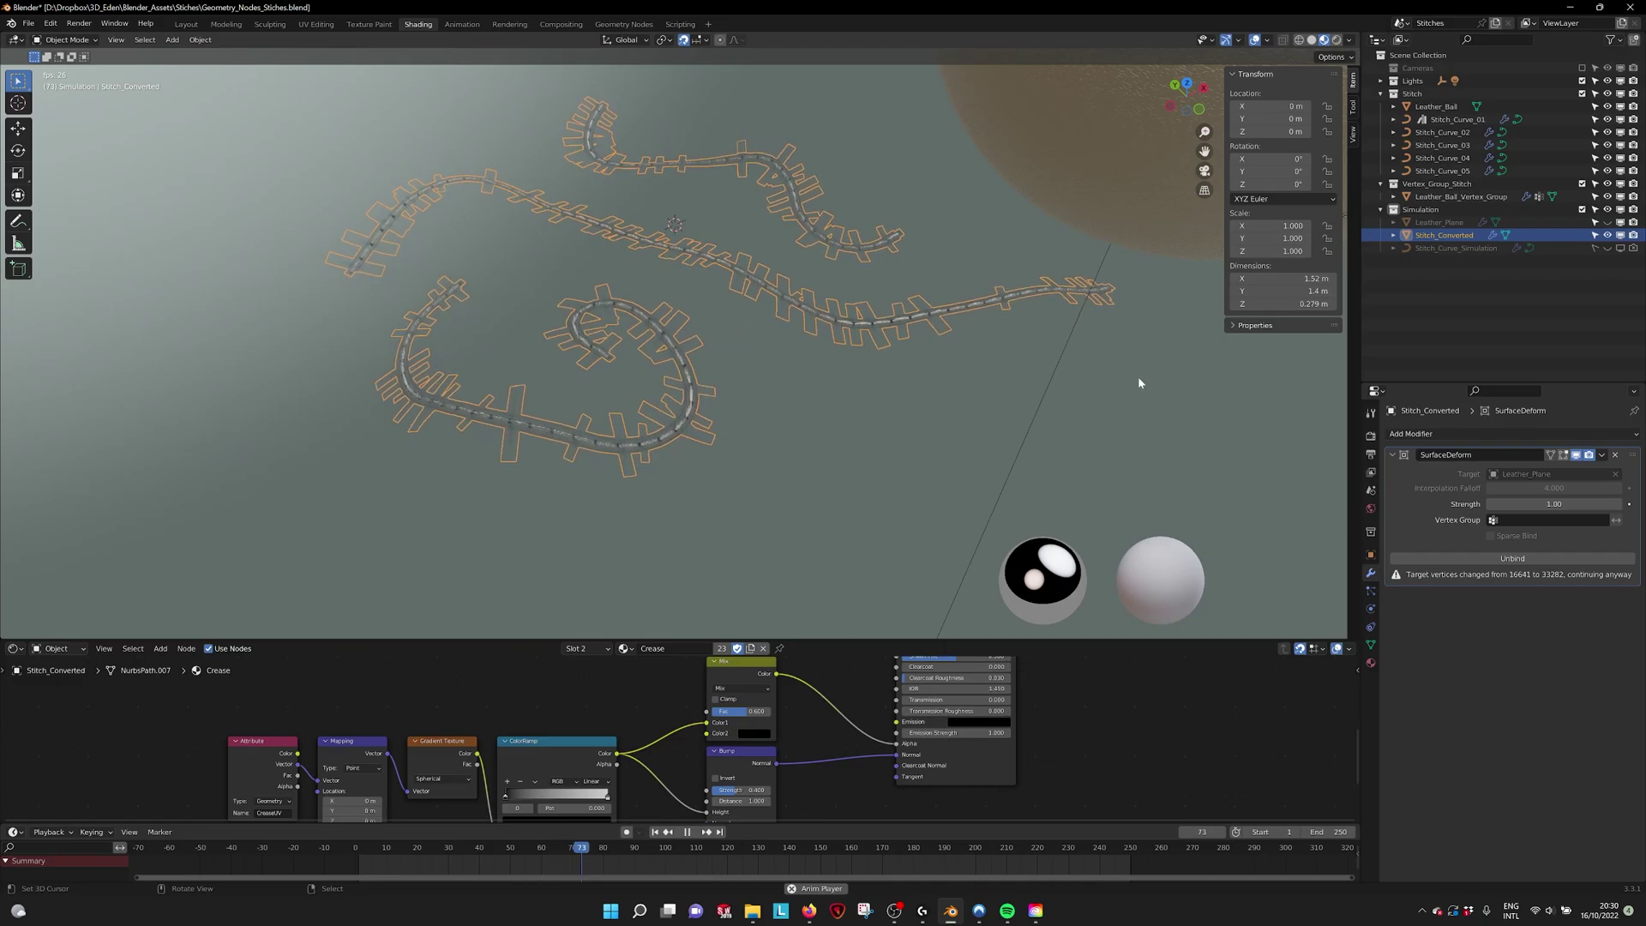
pyautogui.click(687, 832)
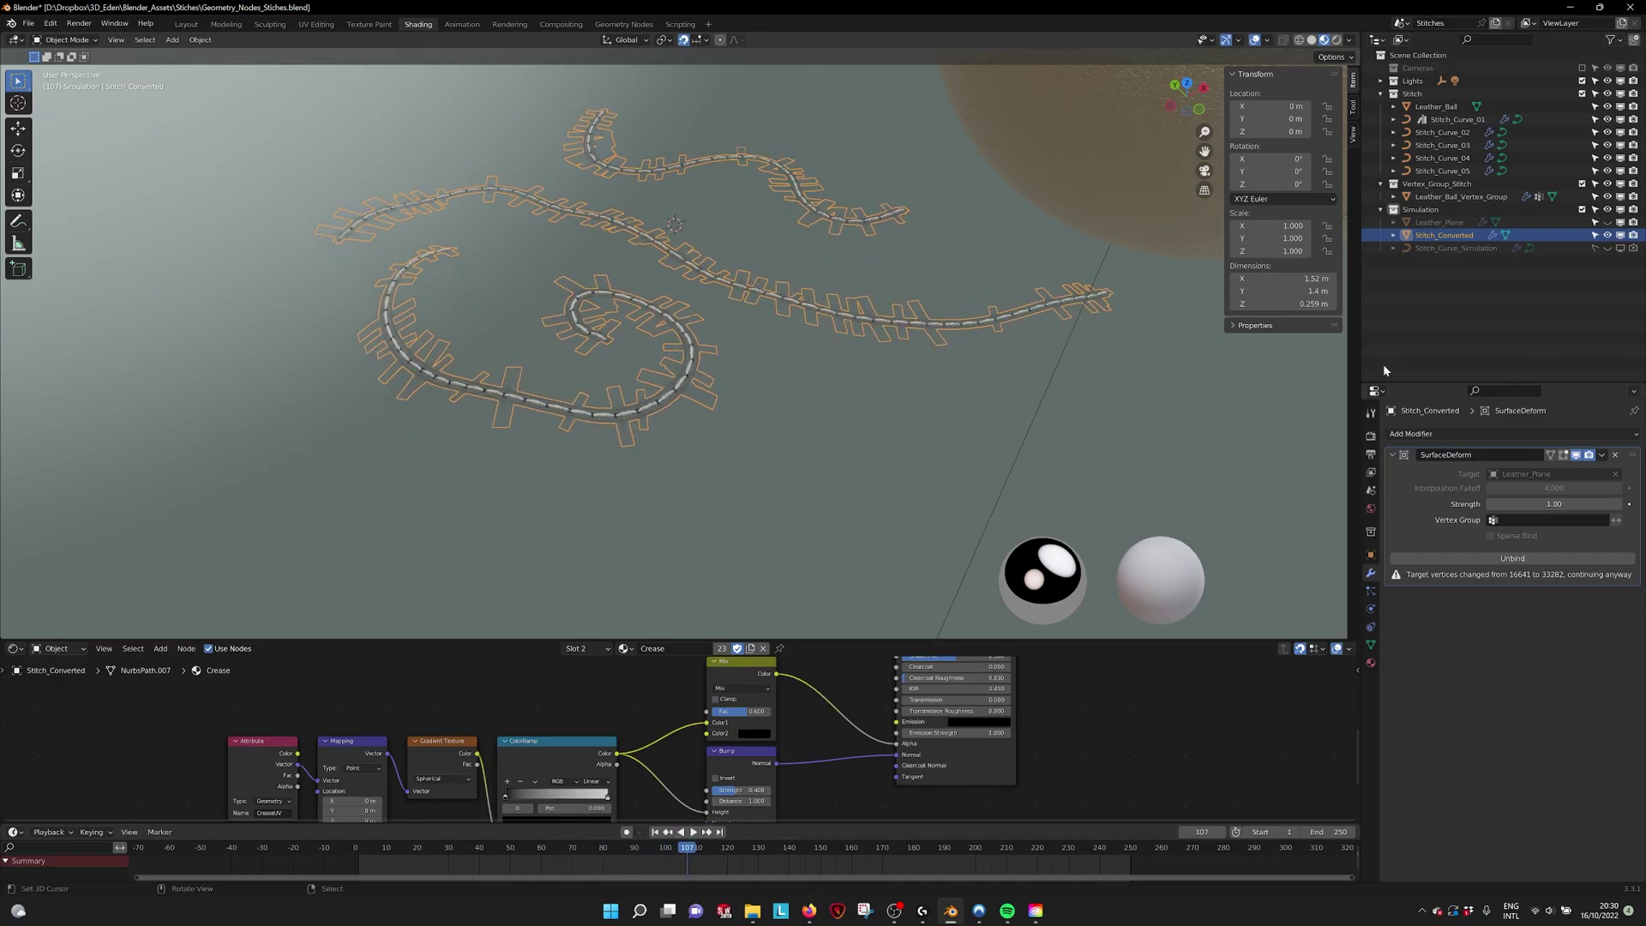
# Step: Hide Stitch_Converted, unhide Stitch_Curve_Simulation and Leather_Plane, and select the simulation curve
pyautogui.click(1607, 235)
pyautogui.click(1620, 248)
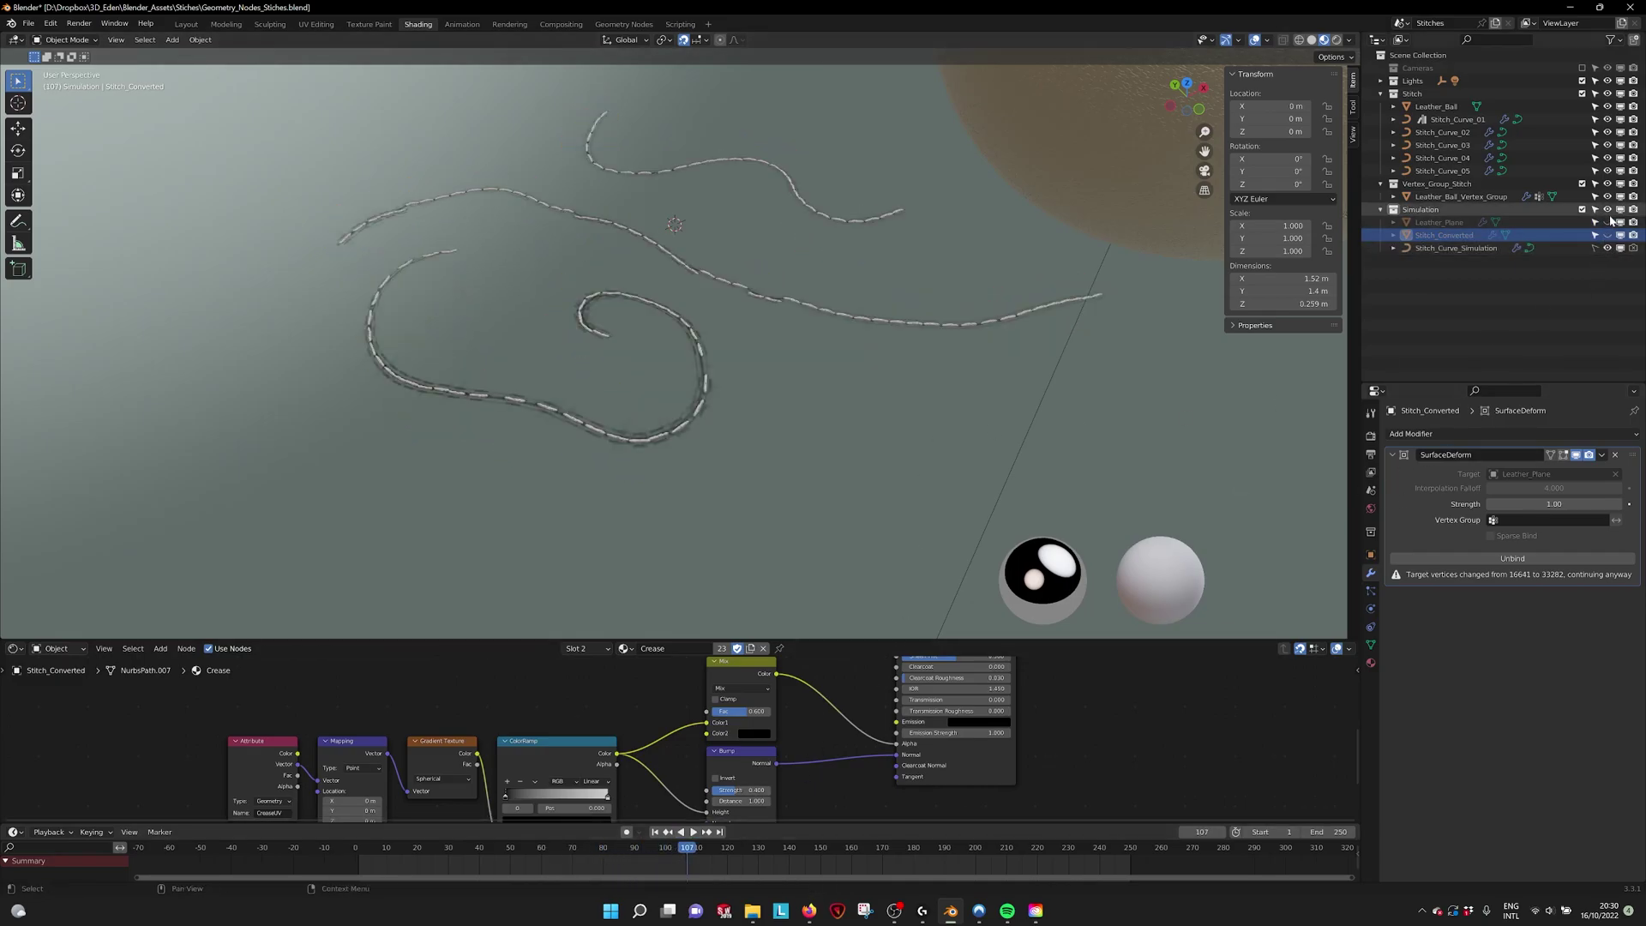
pyautogui.click(1620, 222)
pyautogui.click(1453, 248)
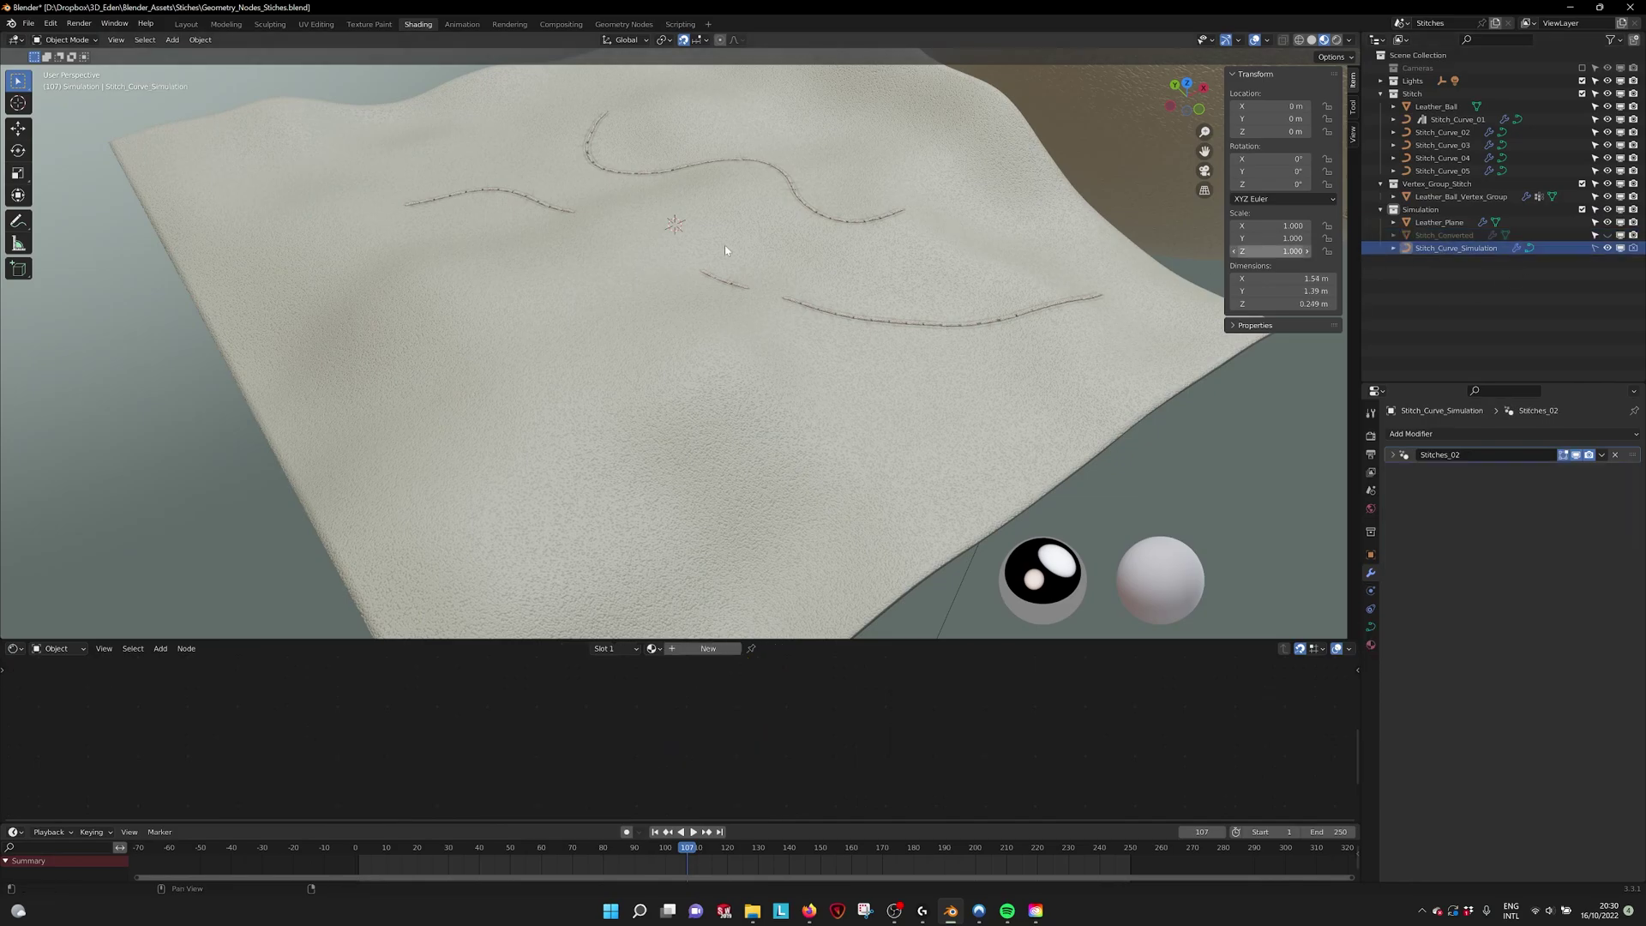
# Step: Flatten Leather_Plane by disabling the viewport display of its GeometryNodes modifier, with both modifier settings collapsed
pyautogui.click(1433, 223)
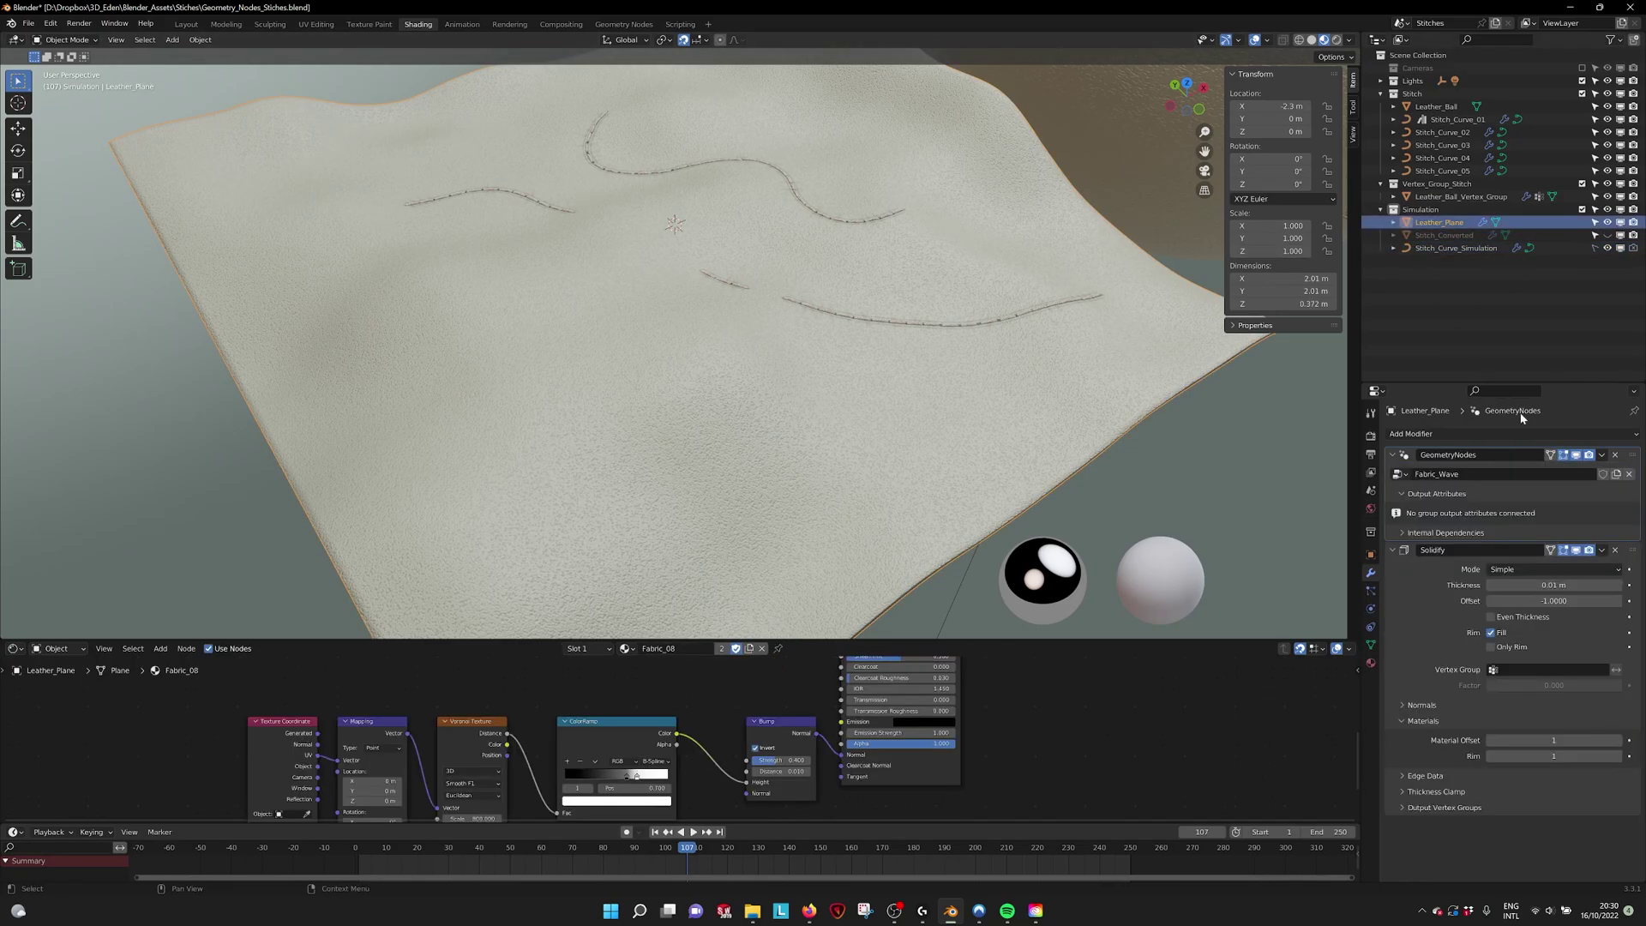
pyautogui.click(1401, 455)
pyautogui.click(1389, 471)
pyautogui.click(1576, 455)
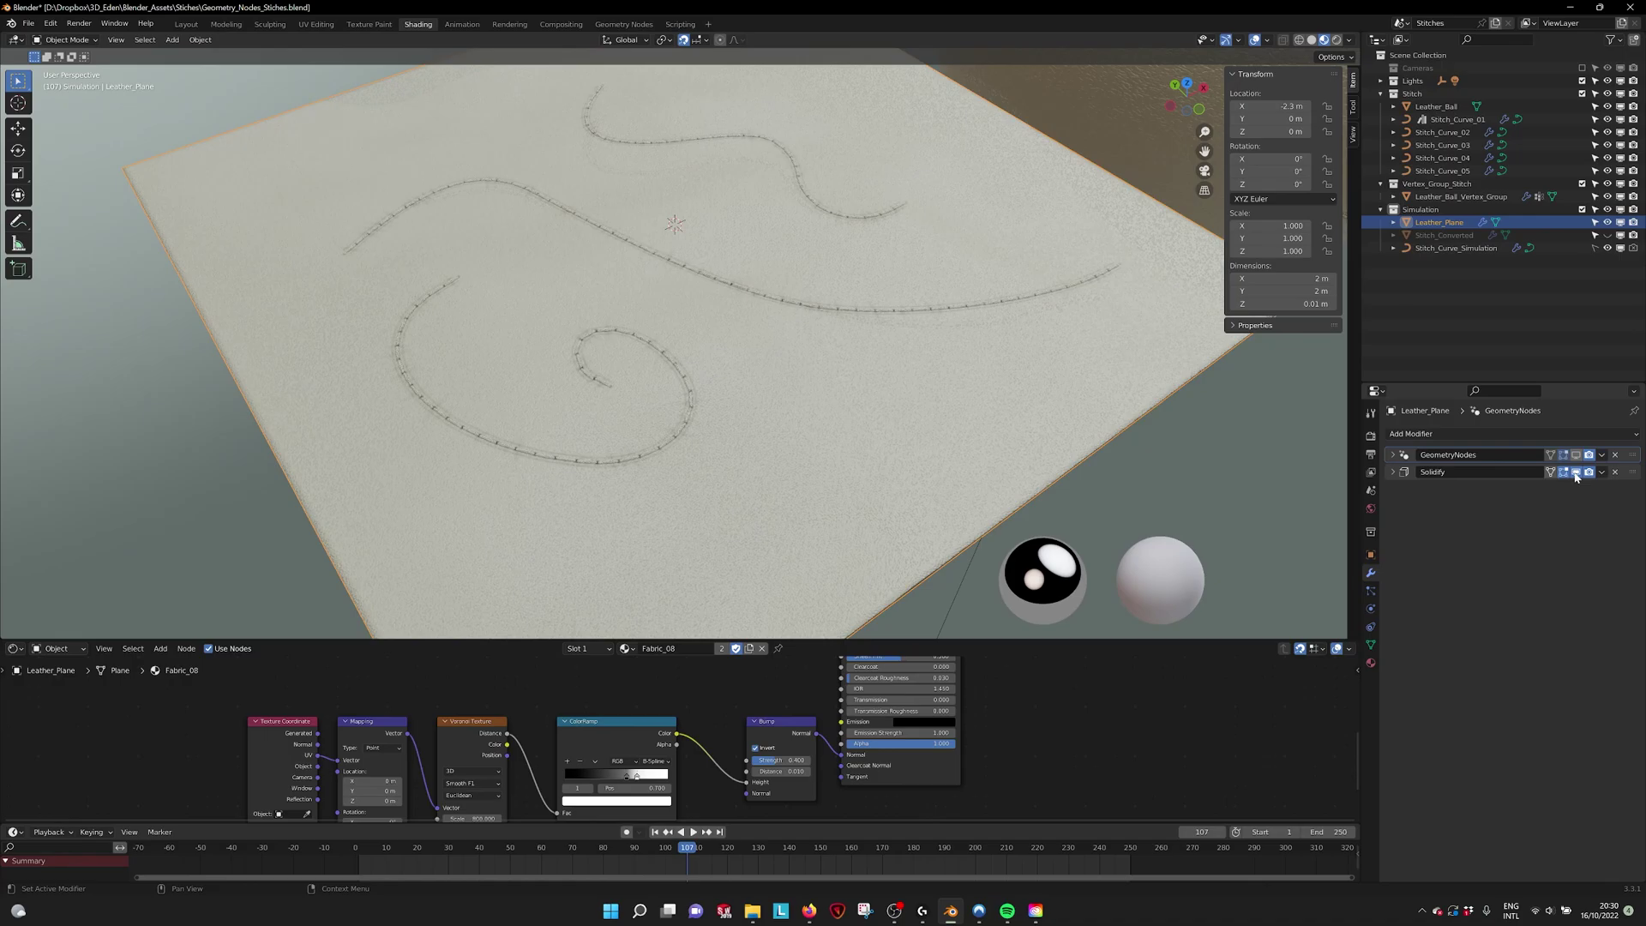
pyautogui.scroll(-1, 957, 292)
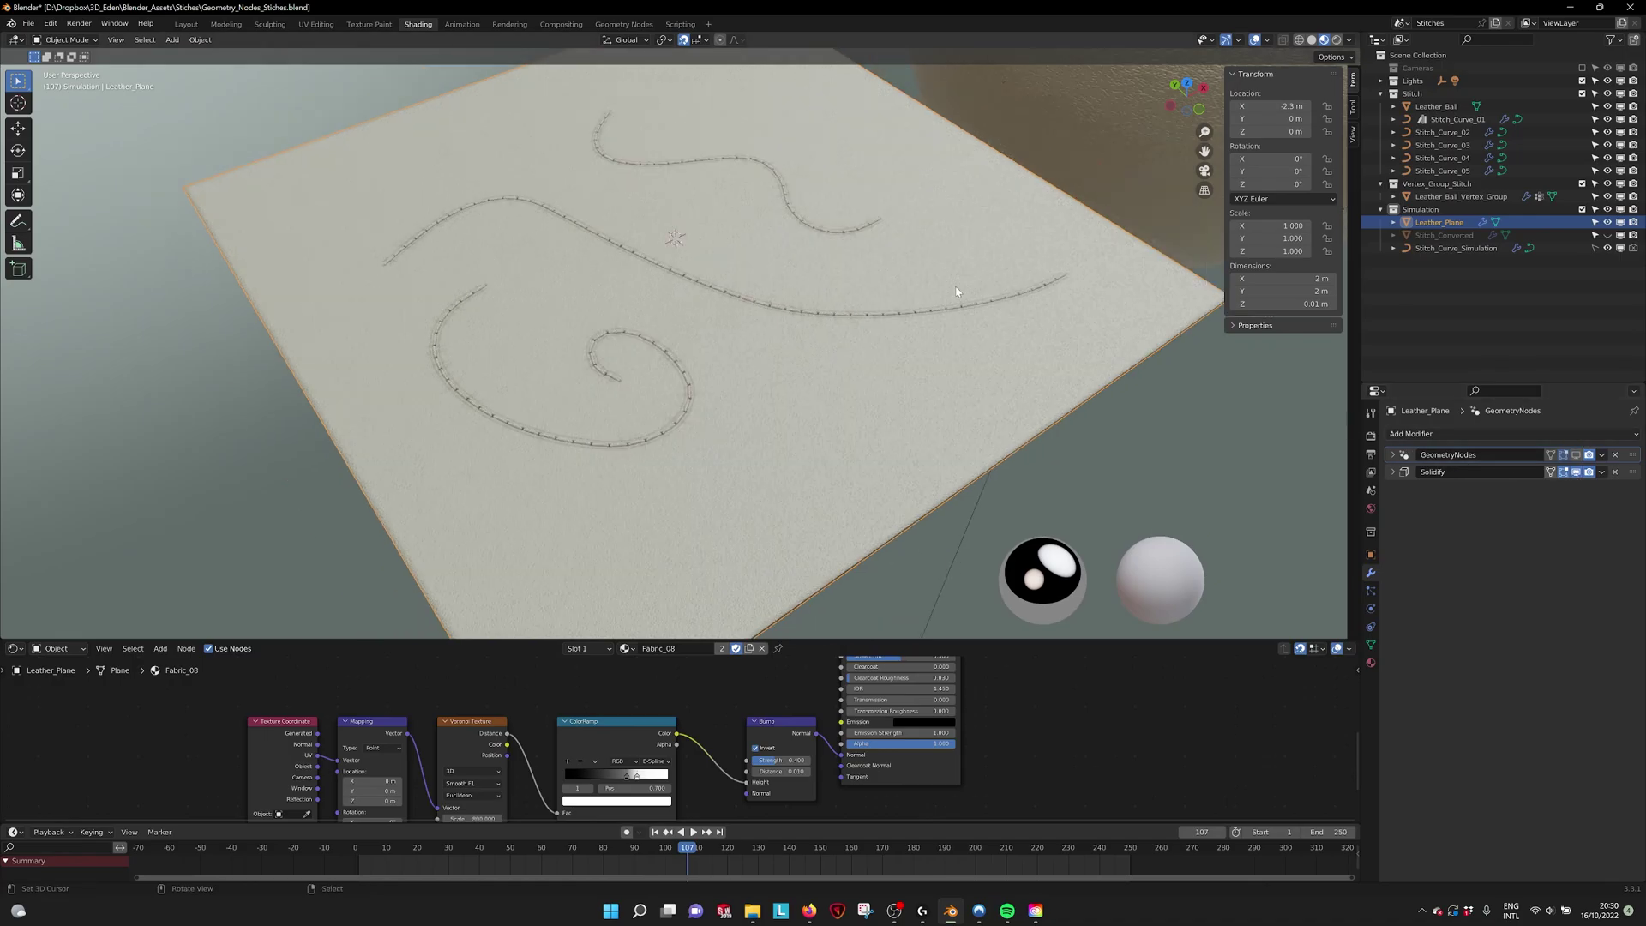
pyautogui.moveTo(931, 310); pyautogui.dragTo(649, 285, button='middle')
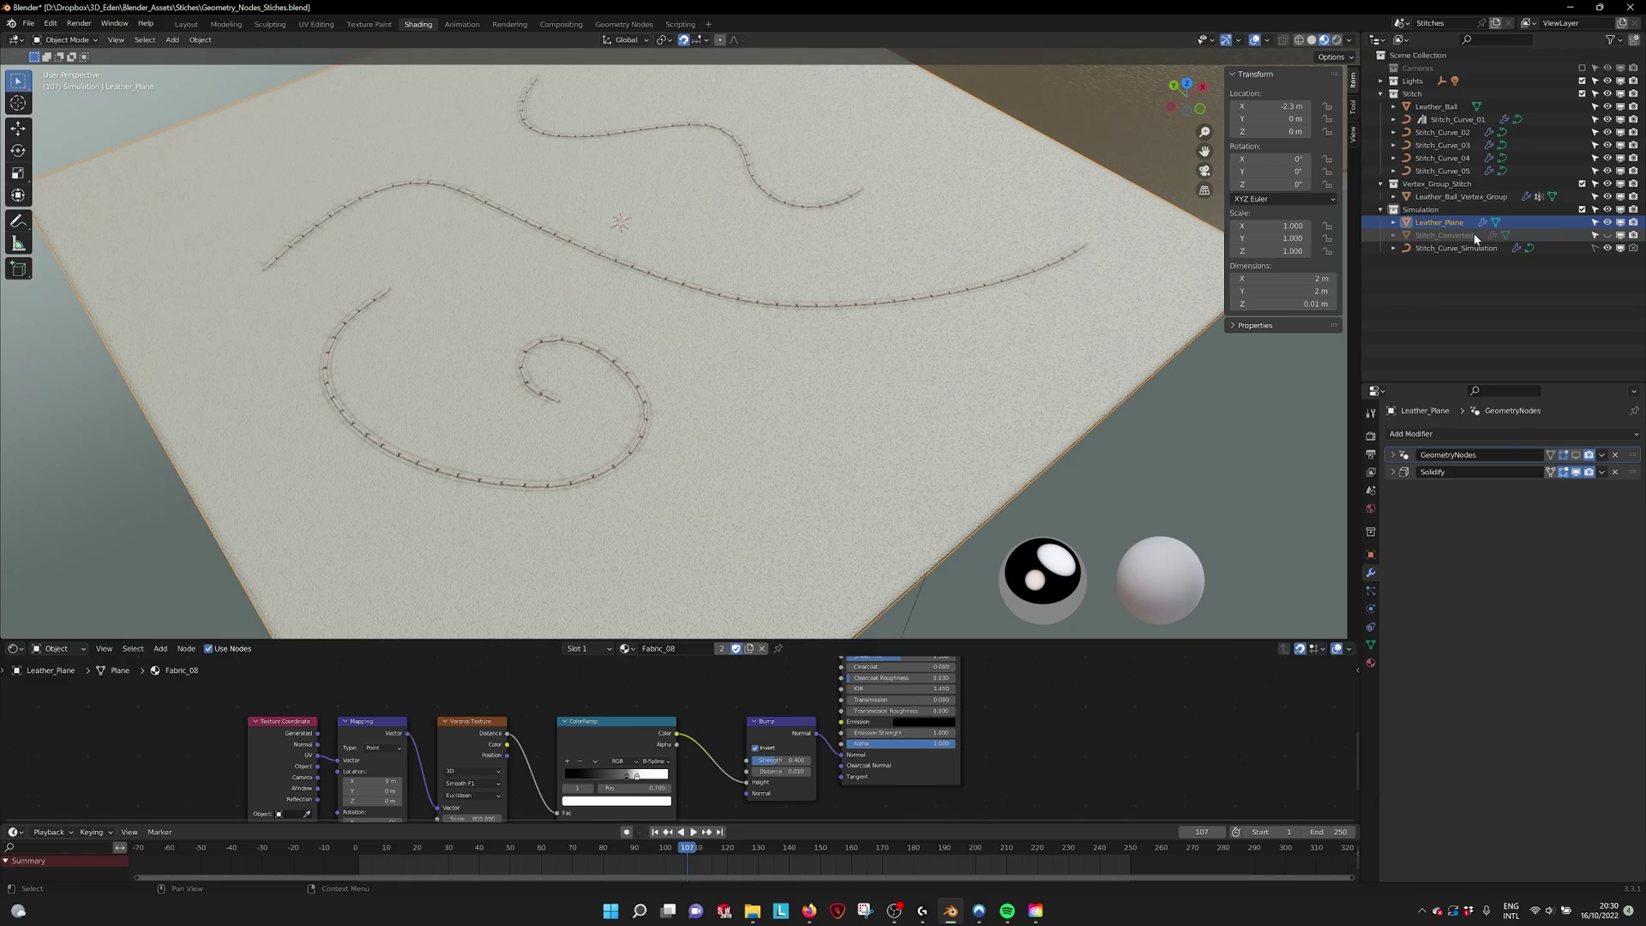
# Step: Select Stitch_Curve_Simulation on the flat plane and open the options for converting it to another object type
pyautogui.click(1427, 250)
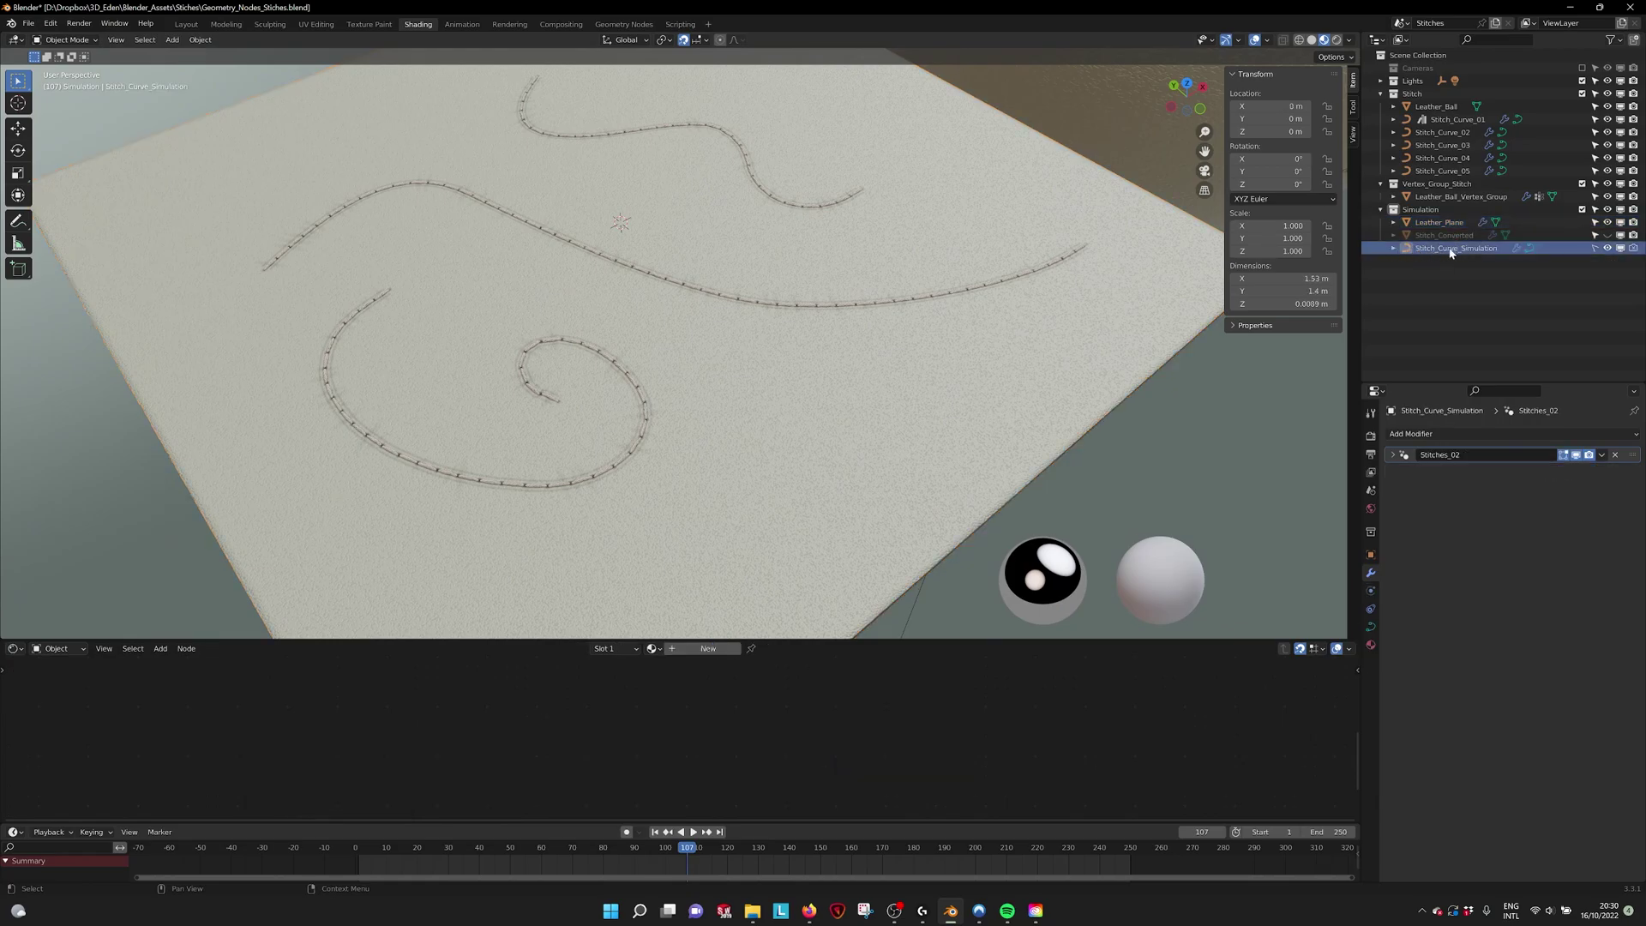
pyautogui.click(872, 308)
pyautogui.moveTo(748, 281); pyautogui.dragTo(849, 274, button='middle')
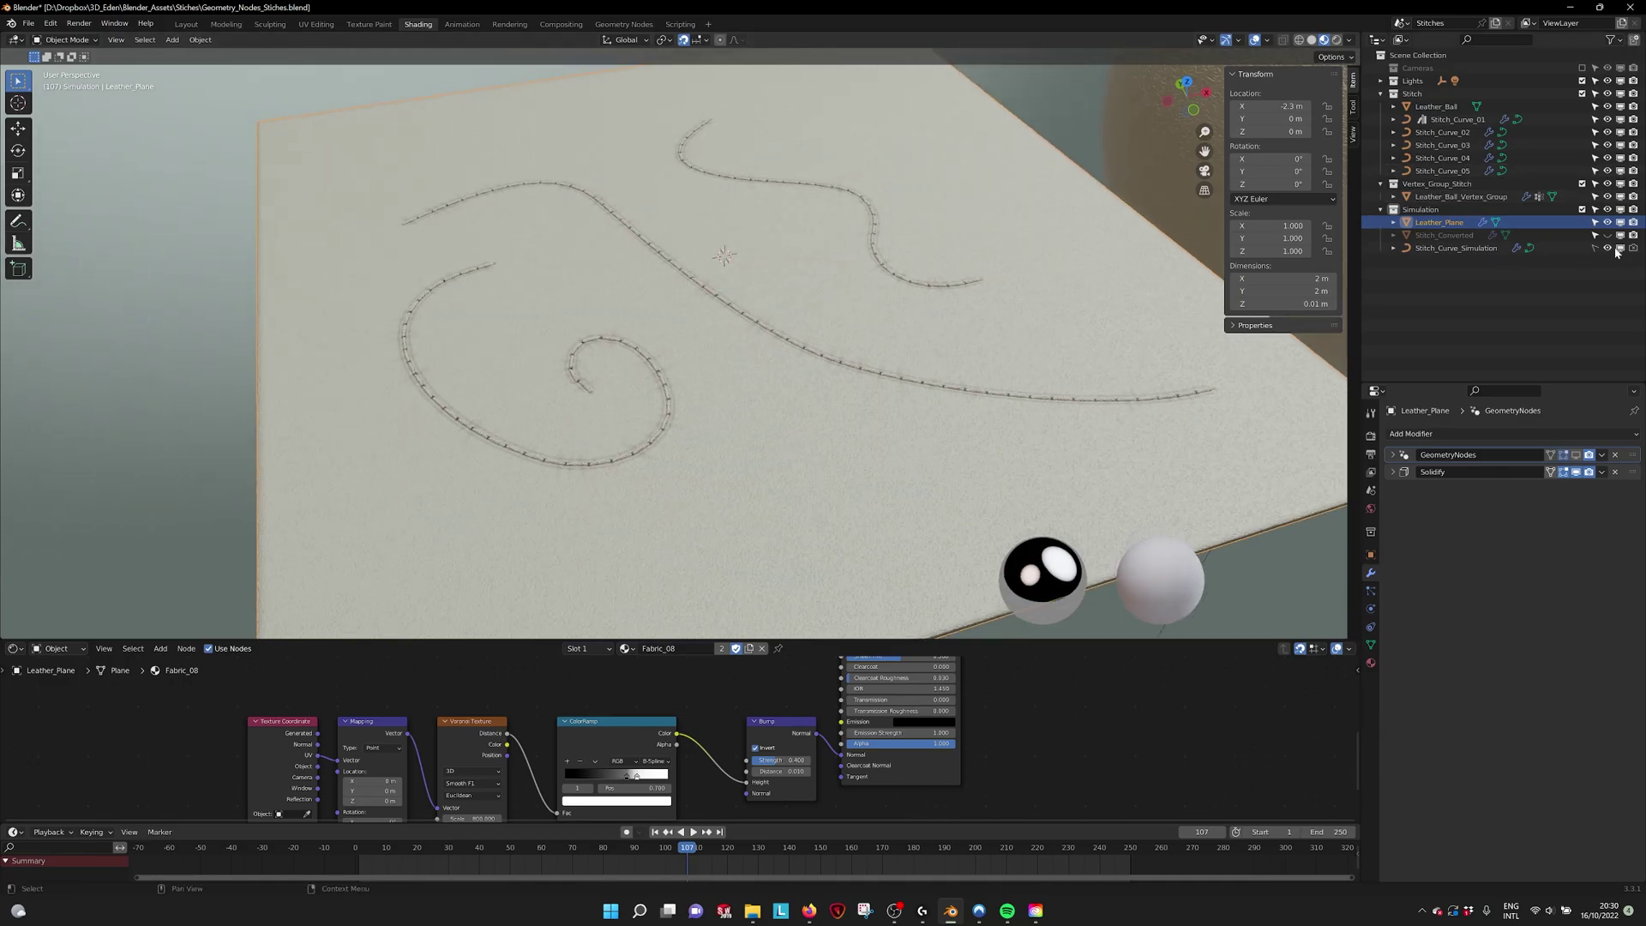
pyautogui.click(1475, 250)
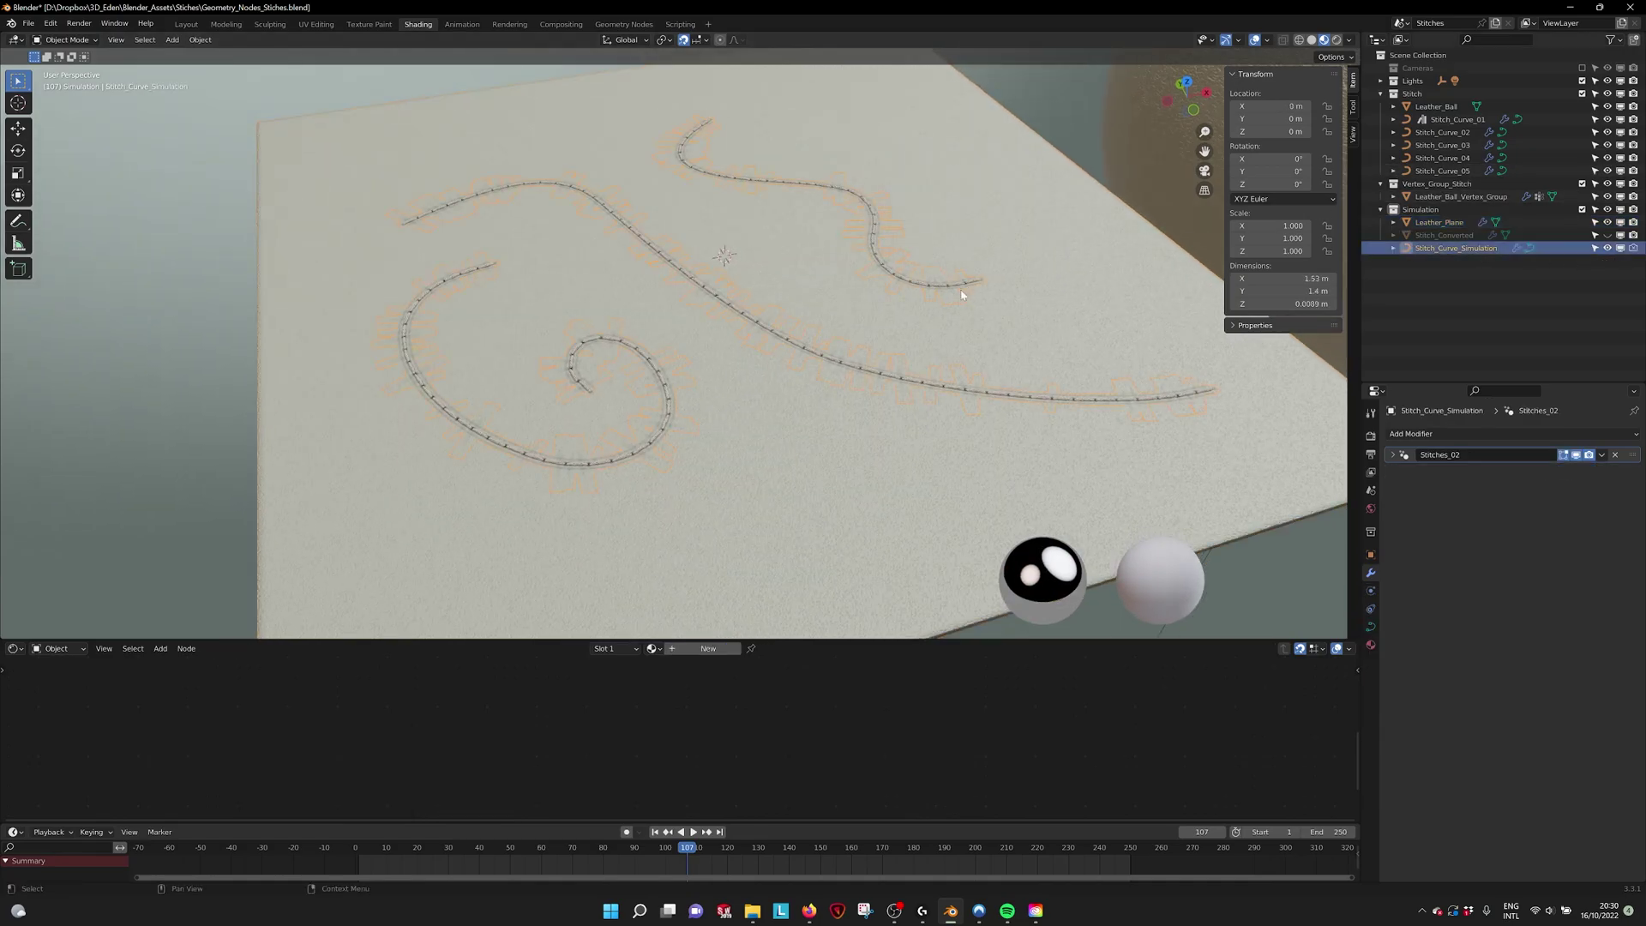
pyautogui.click(200, 40)
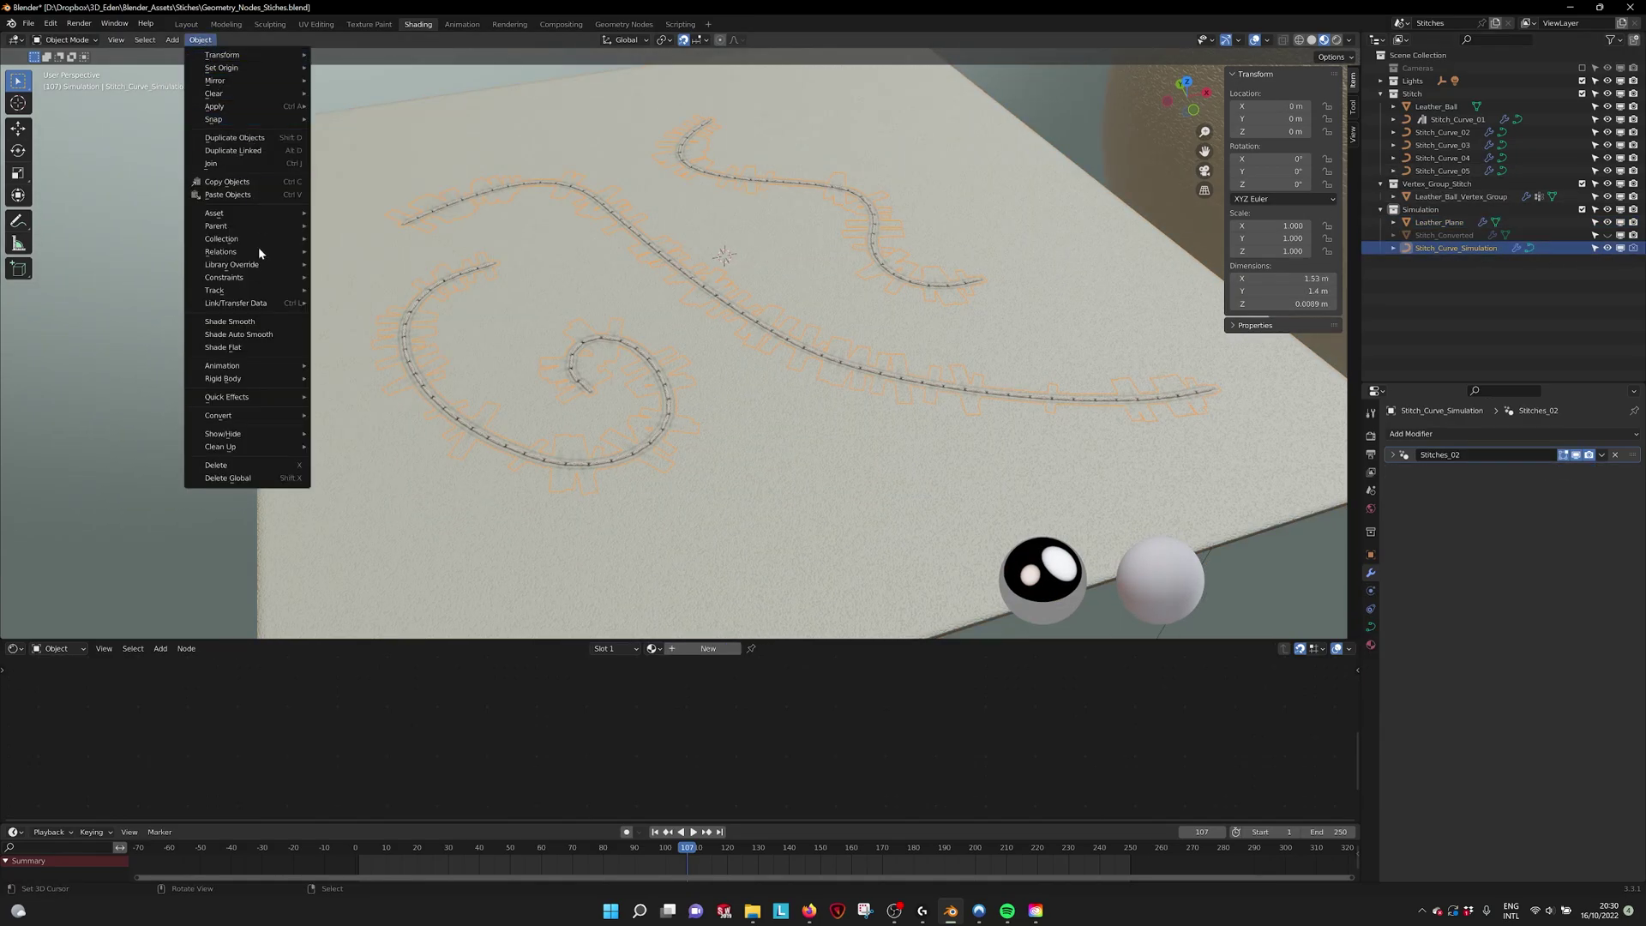
pyautogui.moveTo(283, 416)
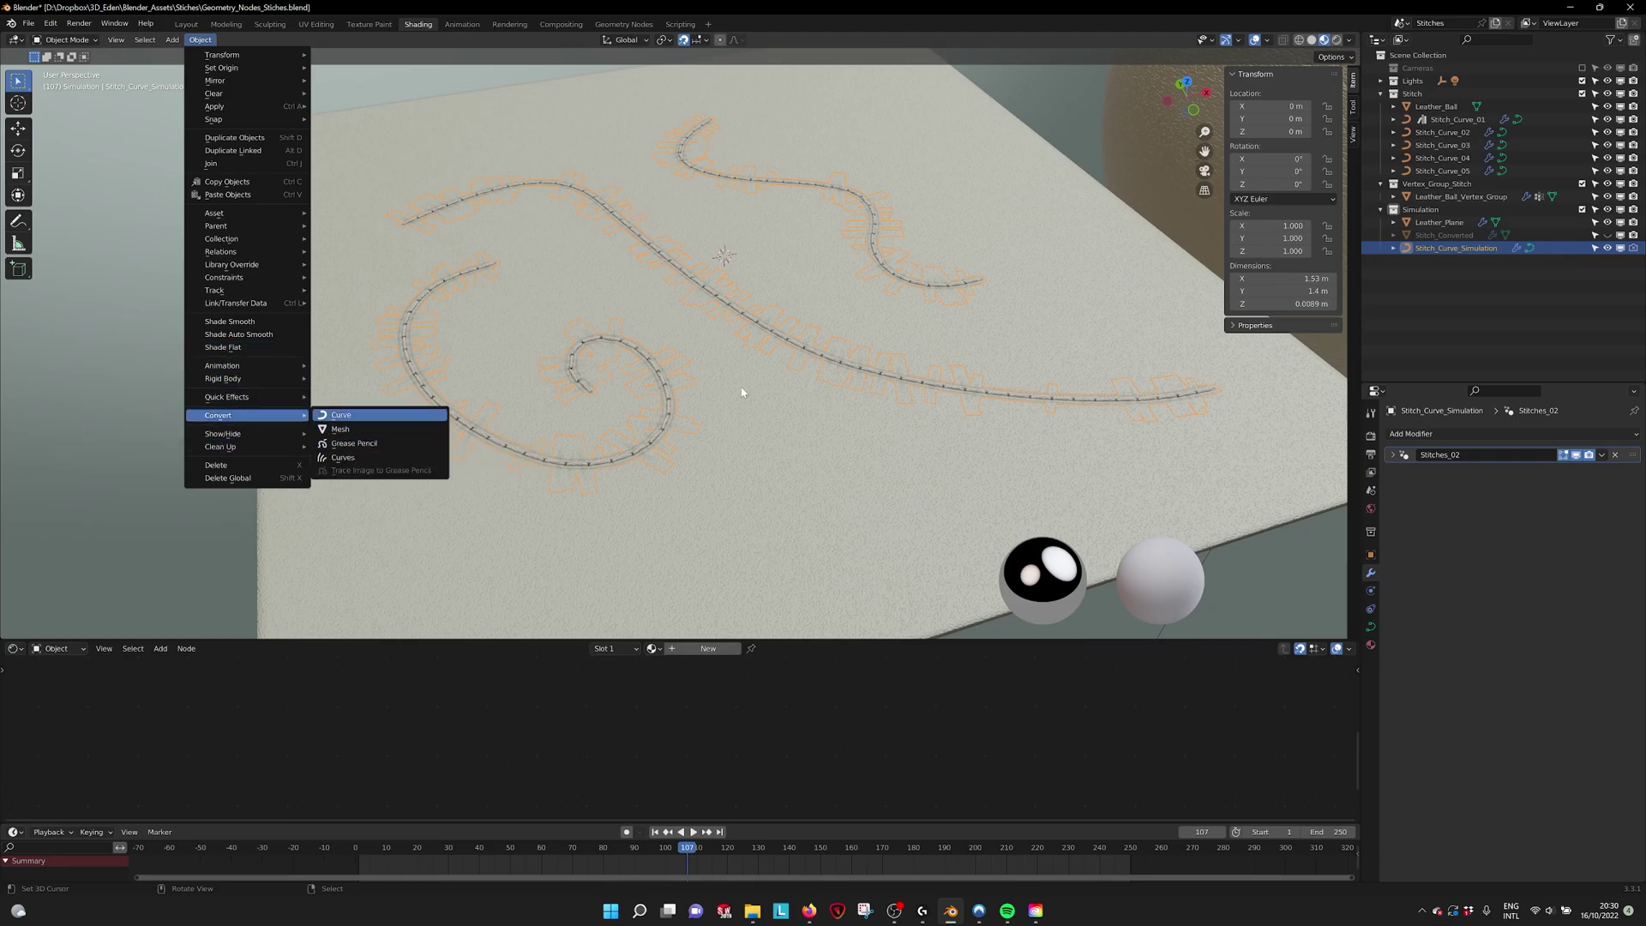
# Step: Hide Stitch_Curve_Simulation, and unhide and select Stitch_Converted
pyautogui.click(1607, 248)
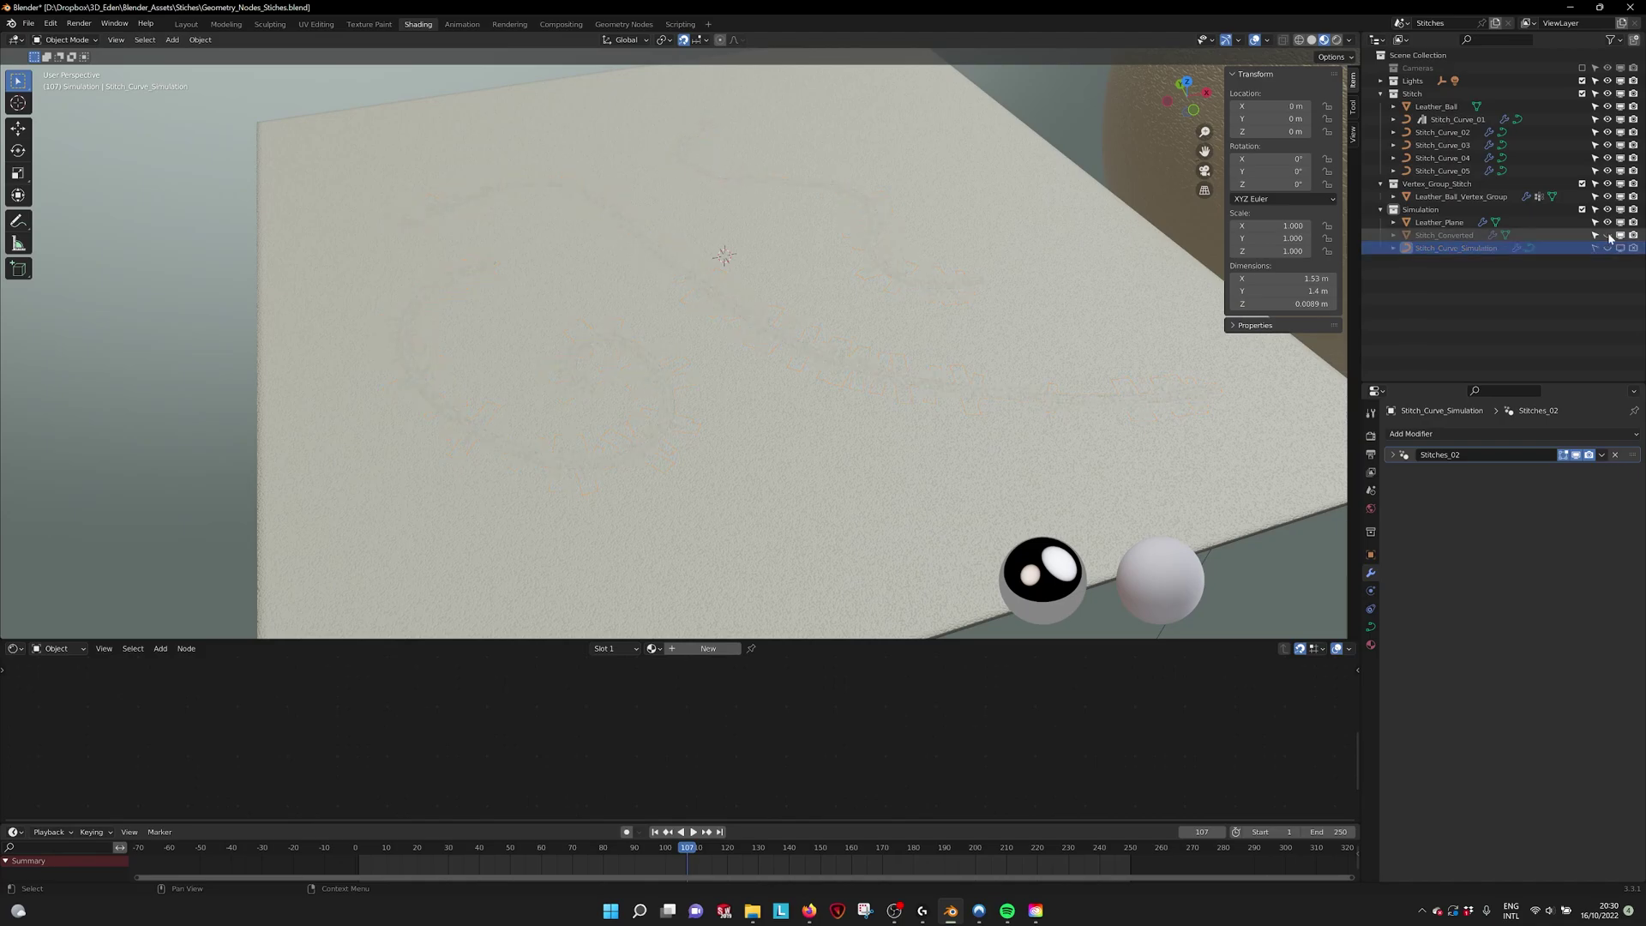
pyautogui.click(1607, 235)
pyautogui.click(1457, 235)
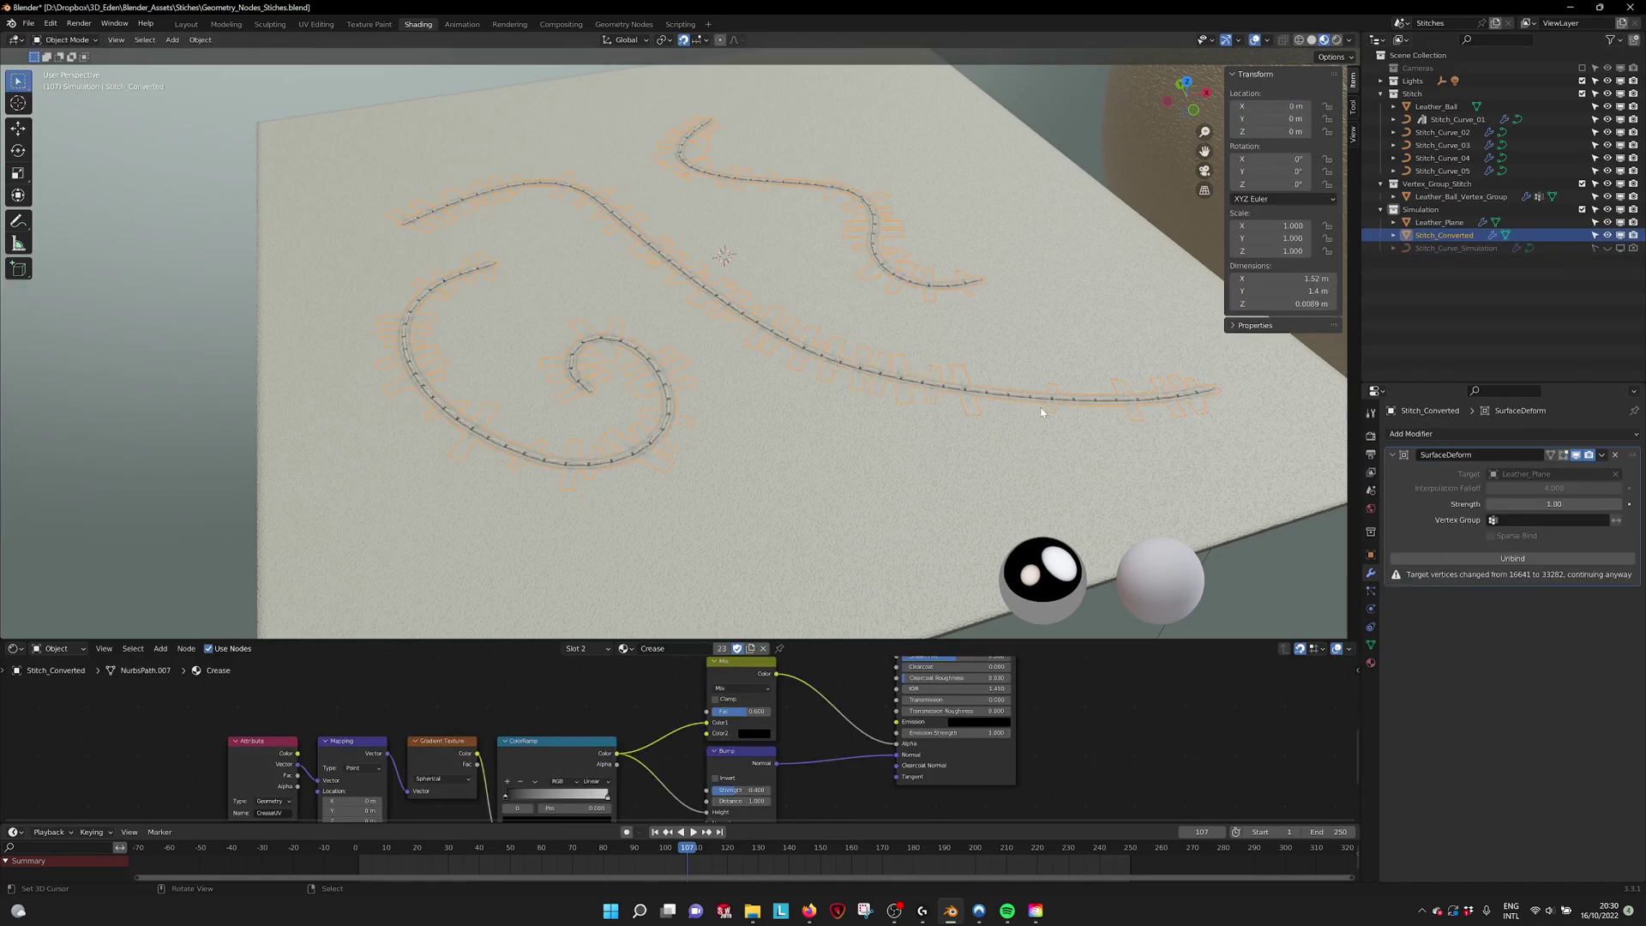
# Step: Unbind the Surface Deform modifier on Stitch_Converted, then clear its target and rebind it to Leather_Plane
pyautogui.click(1491, 438)
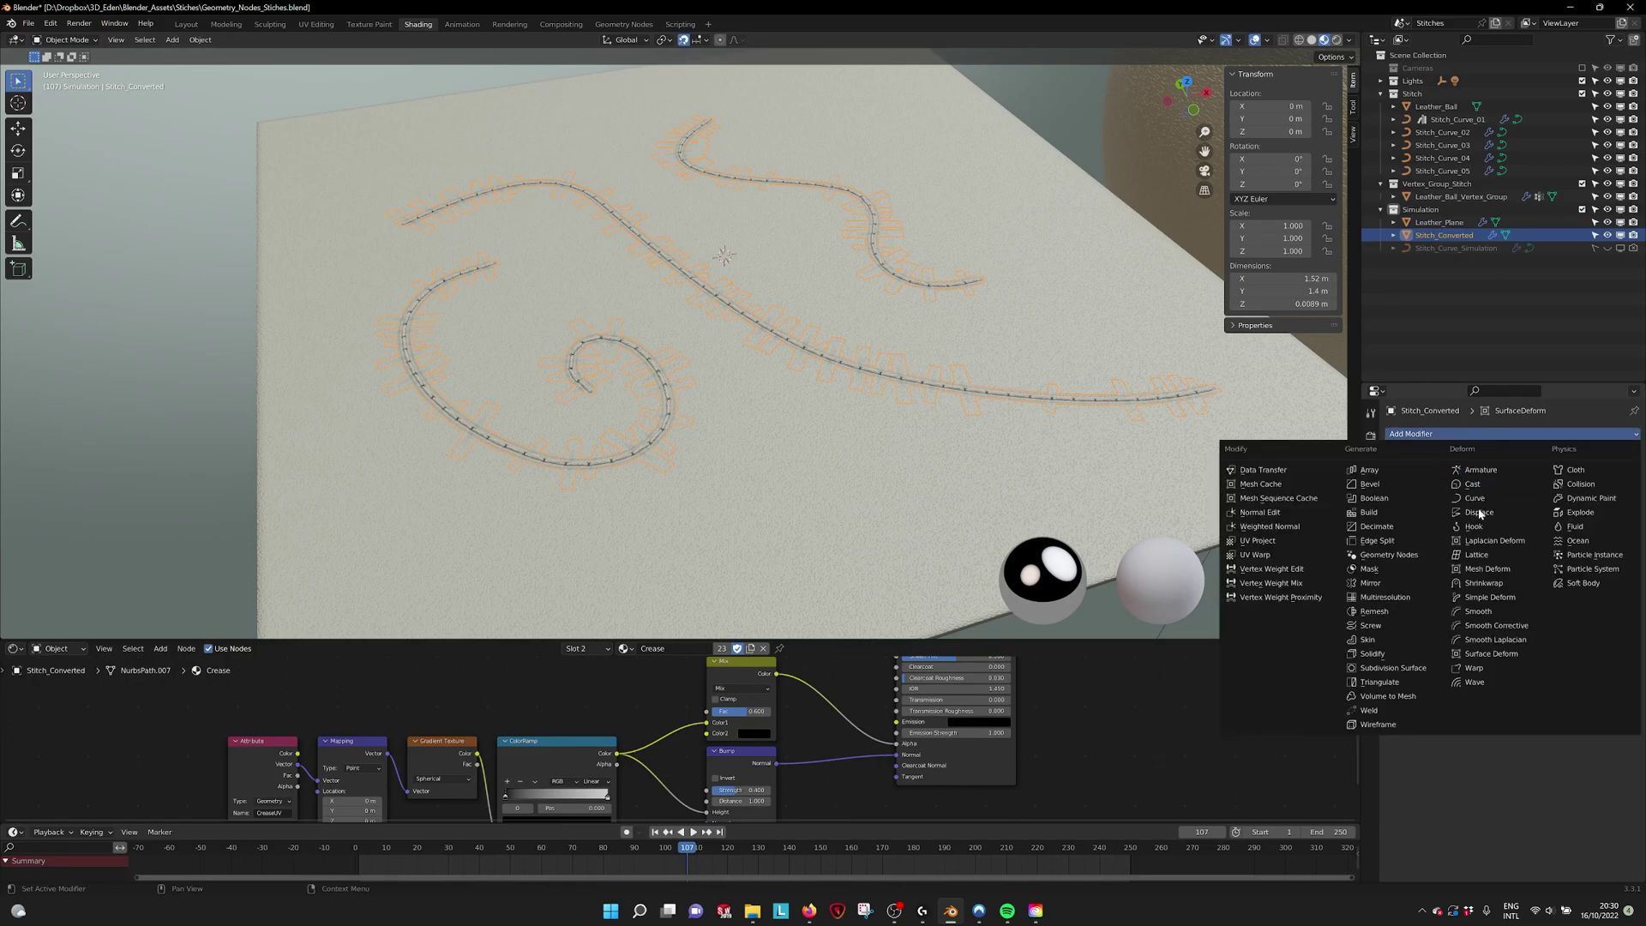
pyautogui.click(1490, 654)
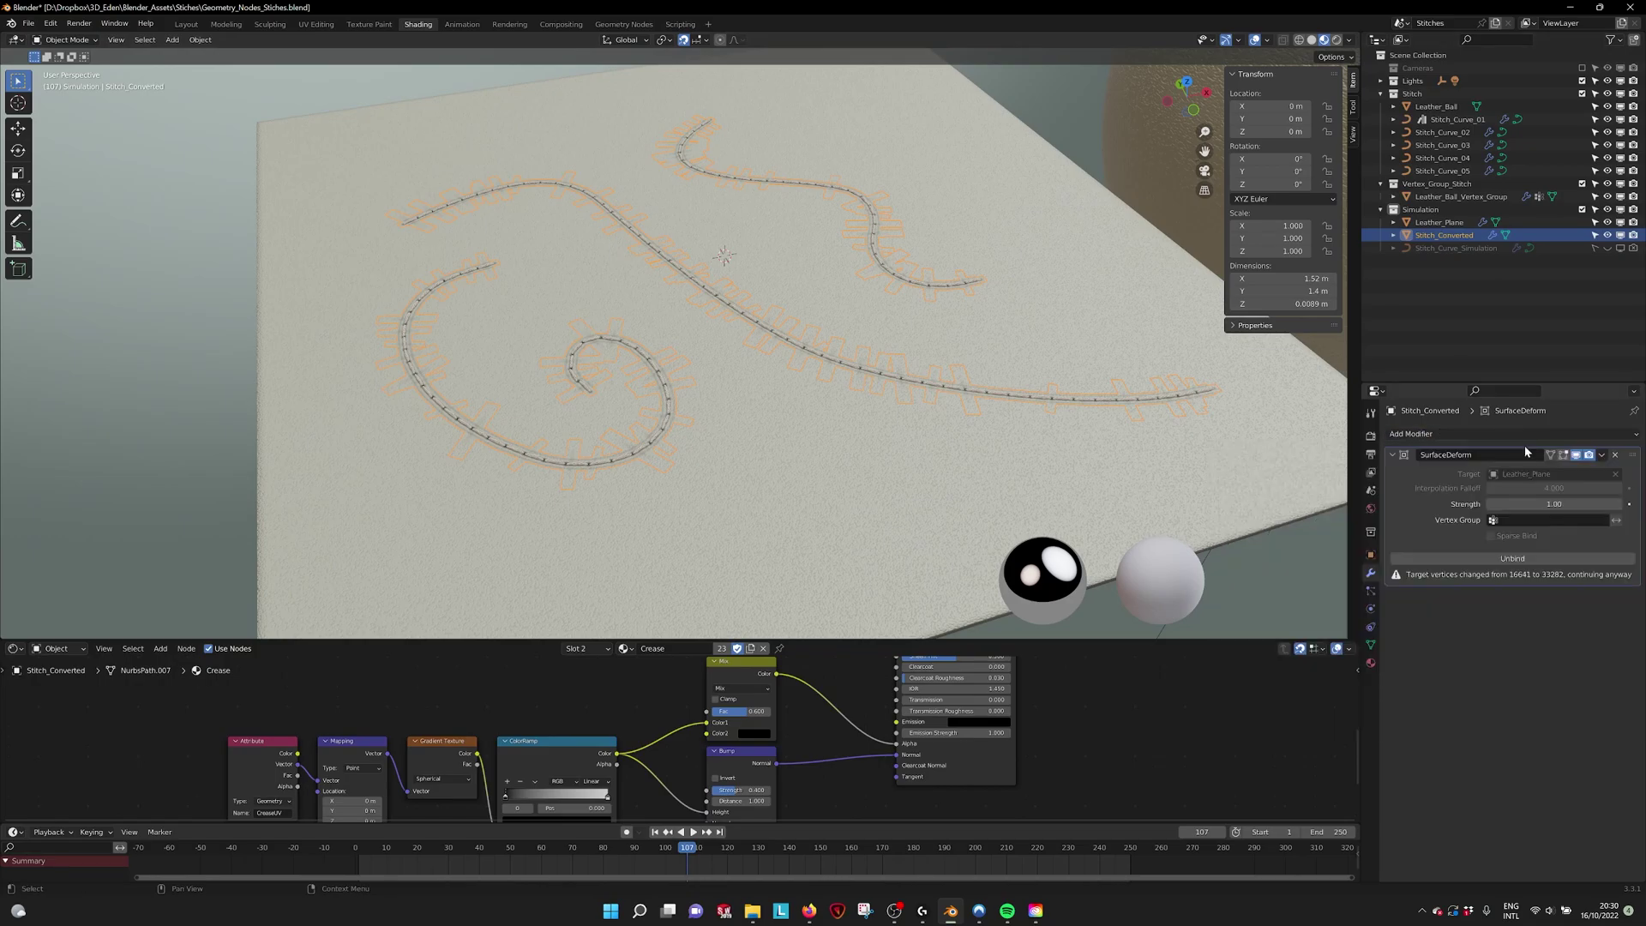
pyautogui.click(1554, 561)
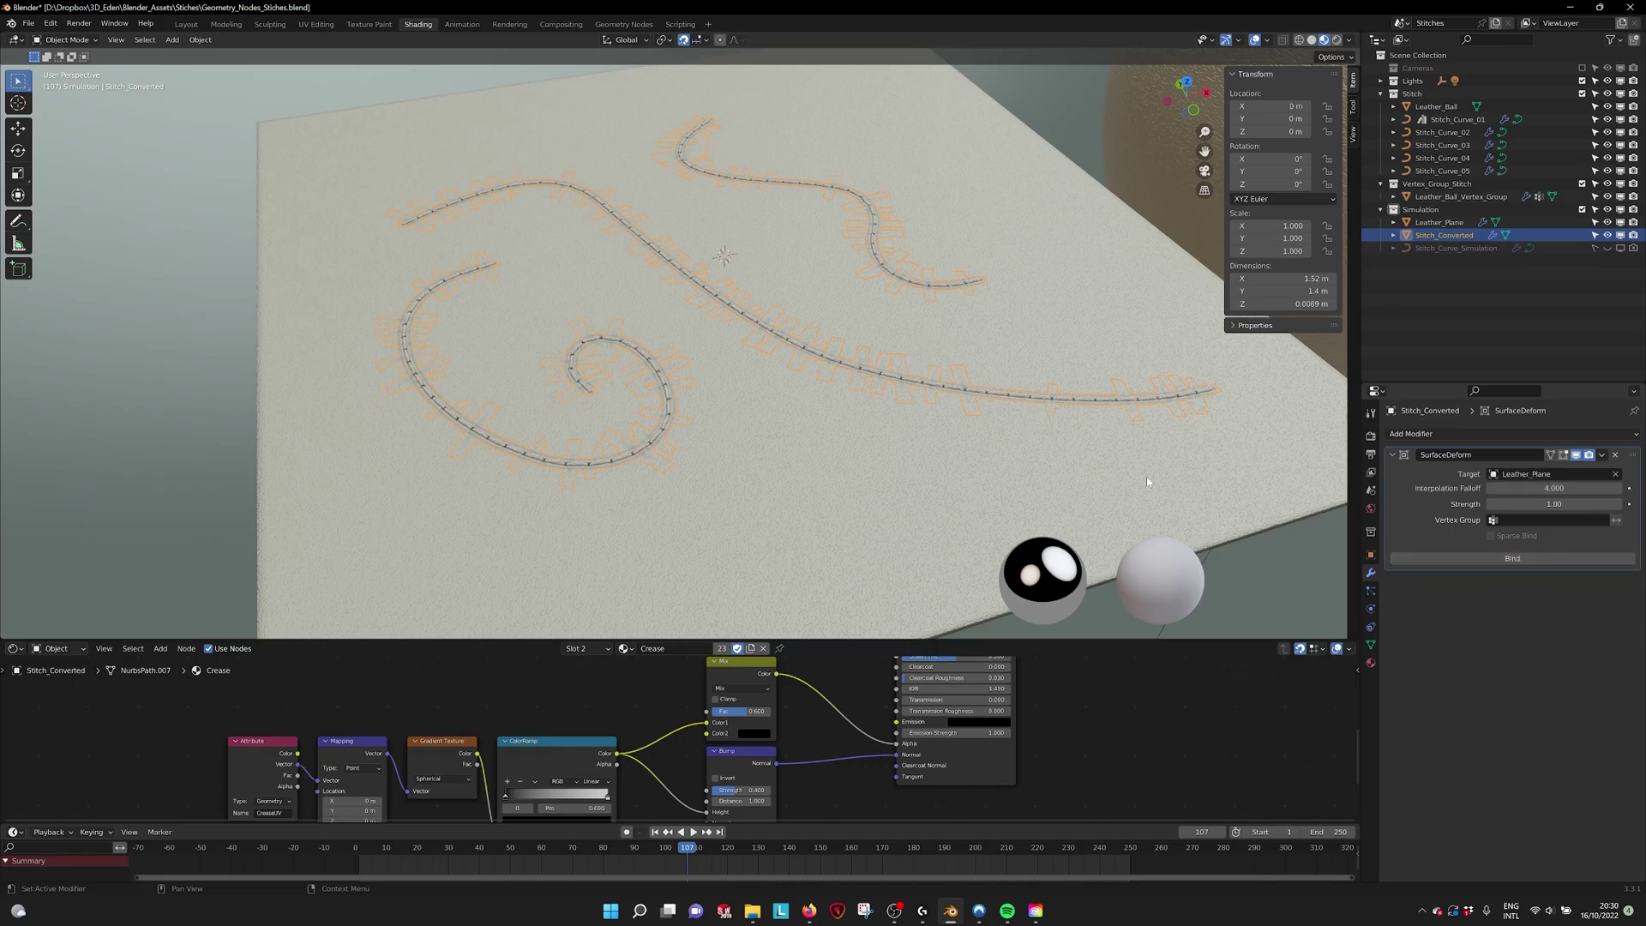
pyautogui.click(1617, 474)
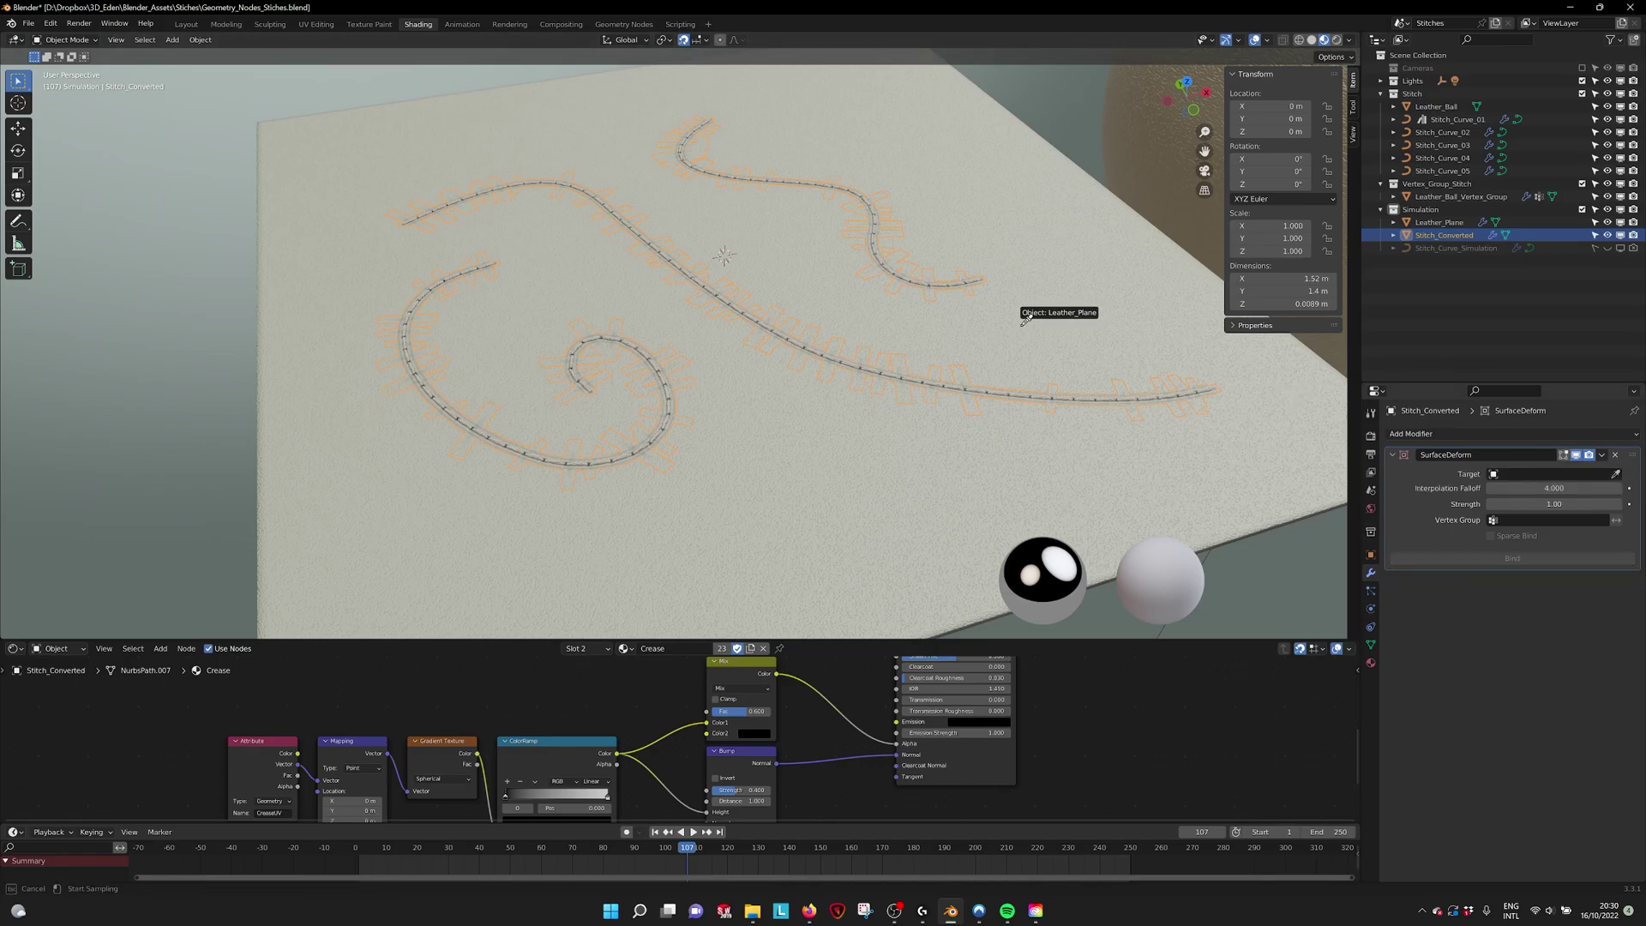
pyautogui.click(1057, 293)
pyautogui.click(1550, 558)
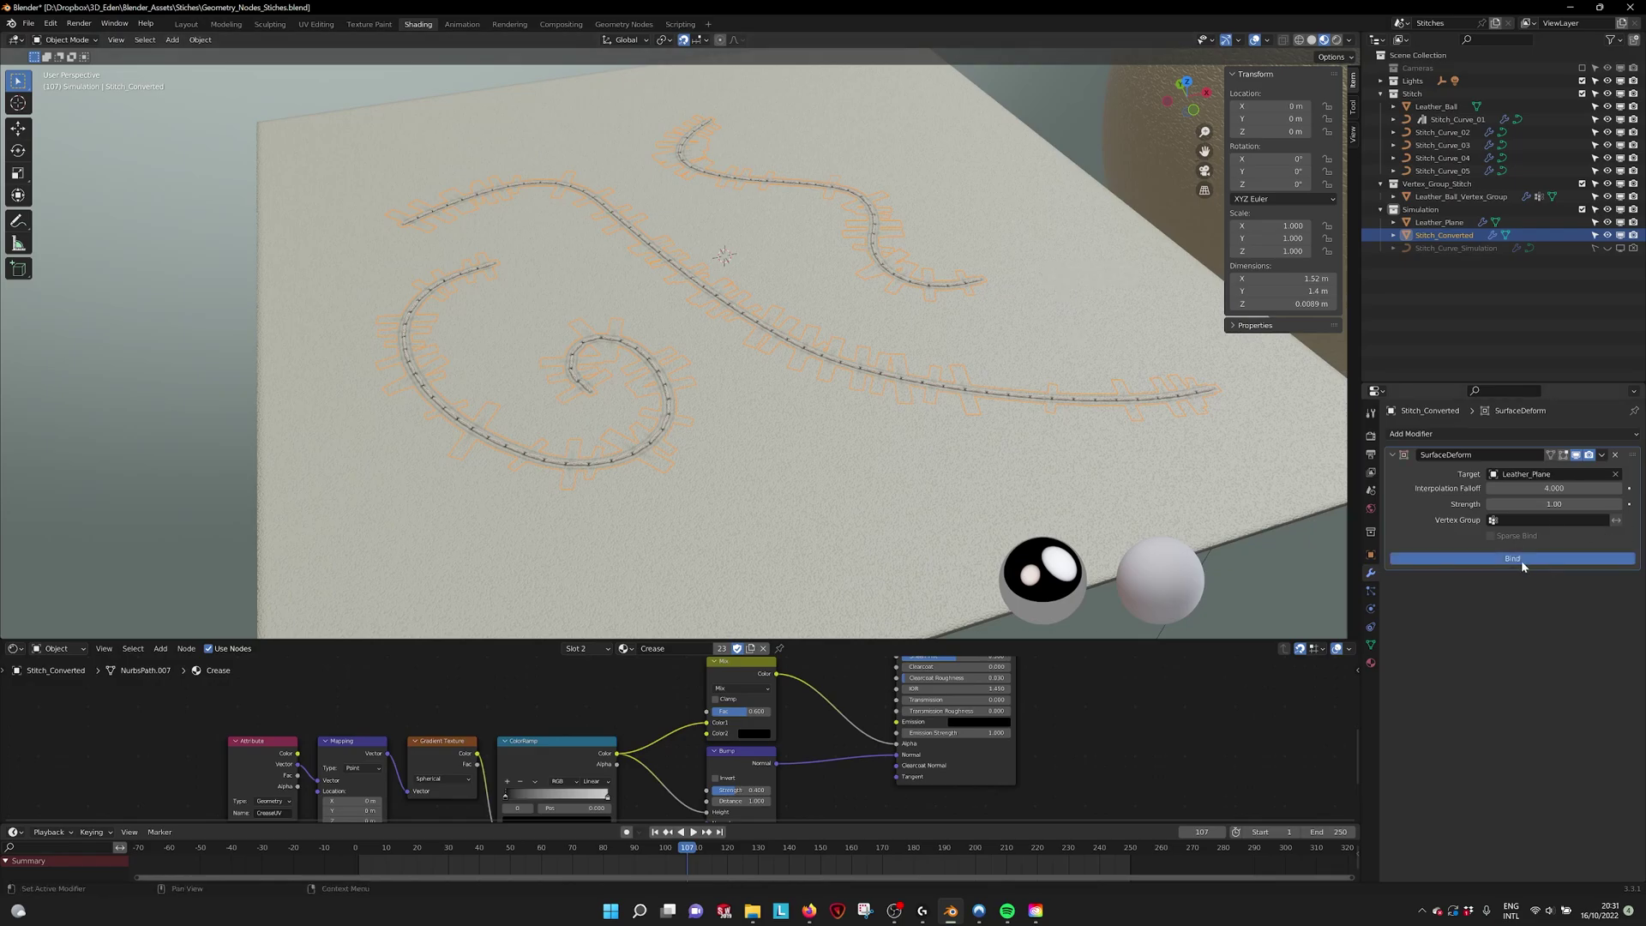
# Step: Re-enable the GeometryNodes modifier on Leather_Plane in the viewport and play the animation to check the stitches from several angles
pyautogui.click(1455, 223)
pyautogui.click(1579, 455)
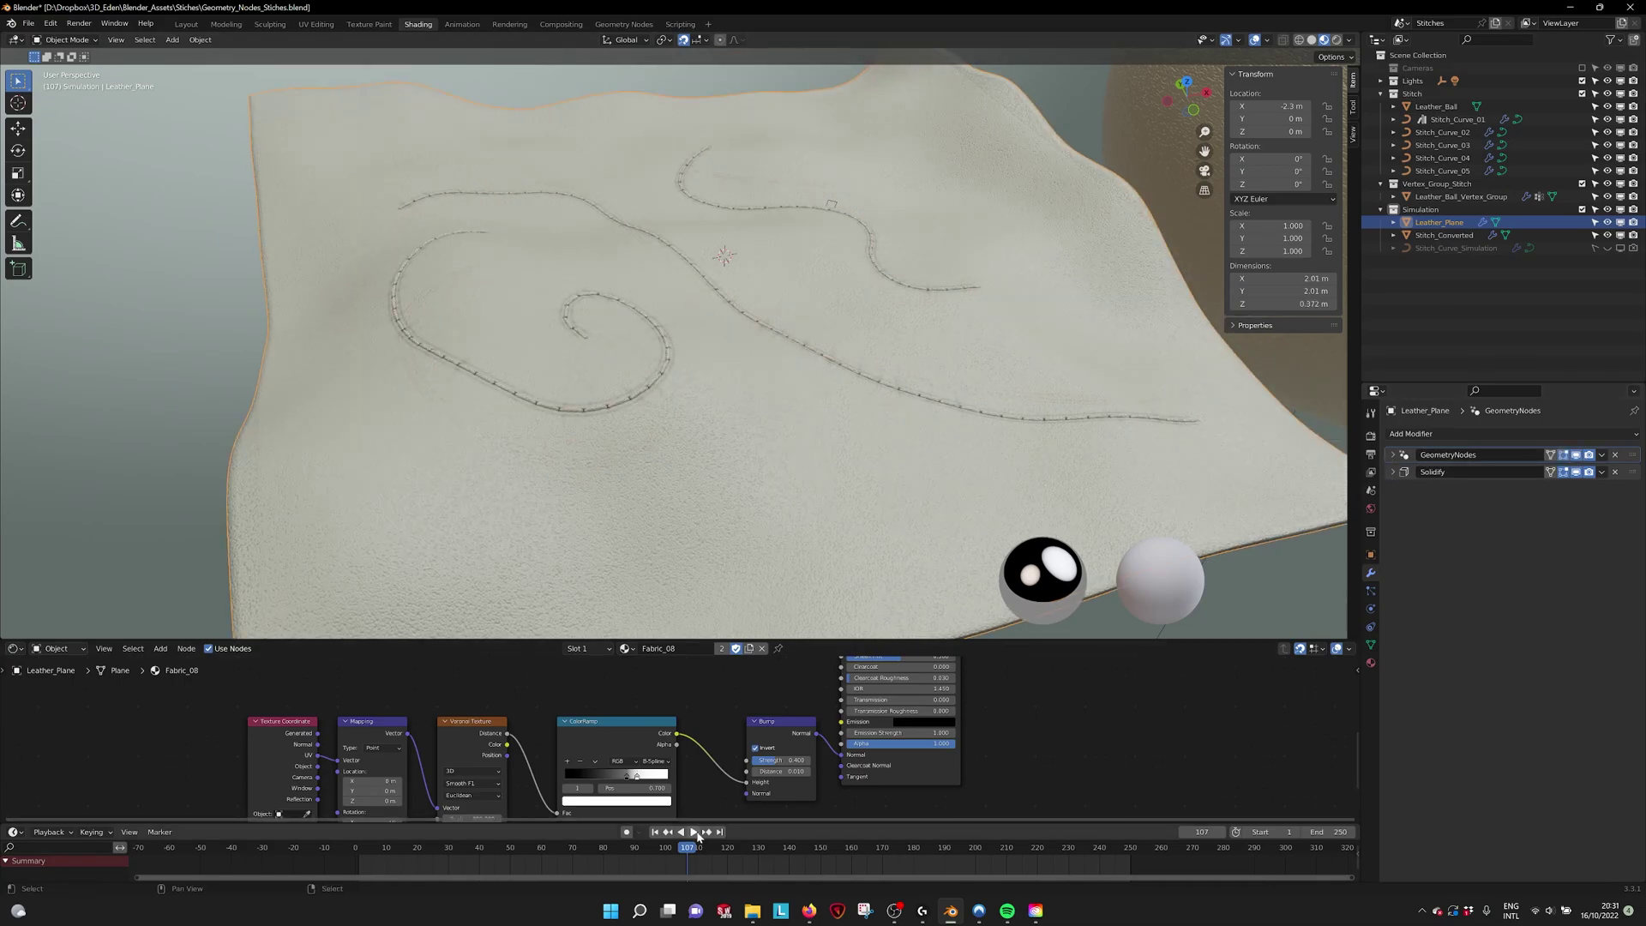
pyautogui.moveTo(773, 453); pyautogui.dragTo(909, 444, button='middle')
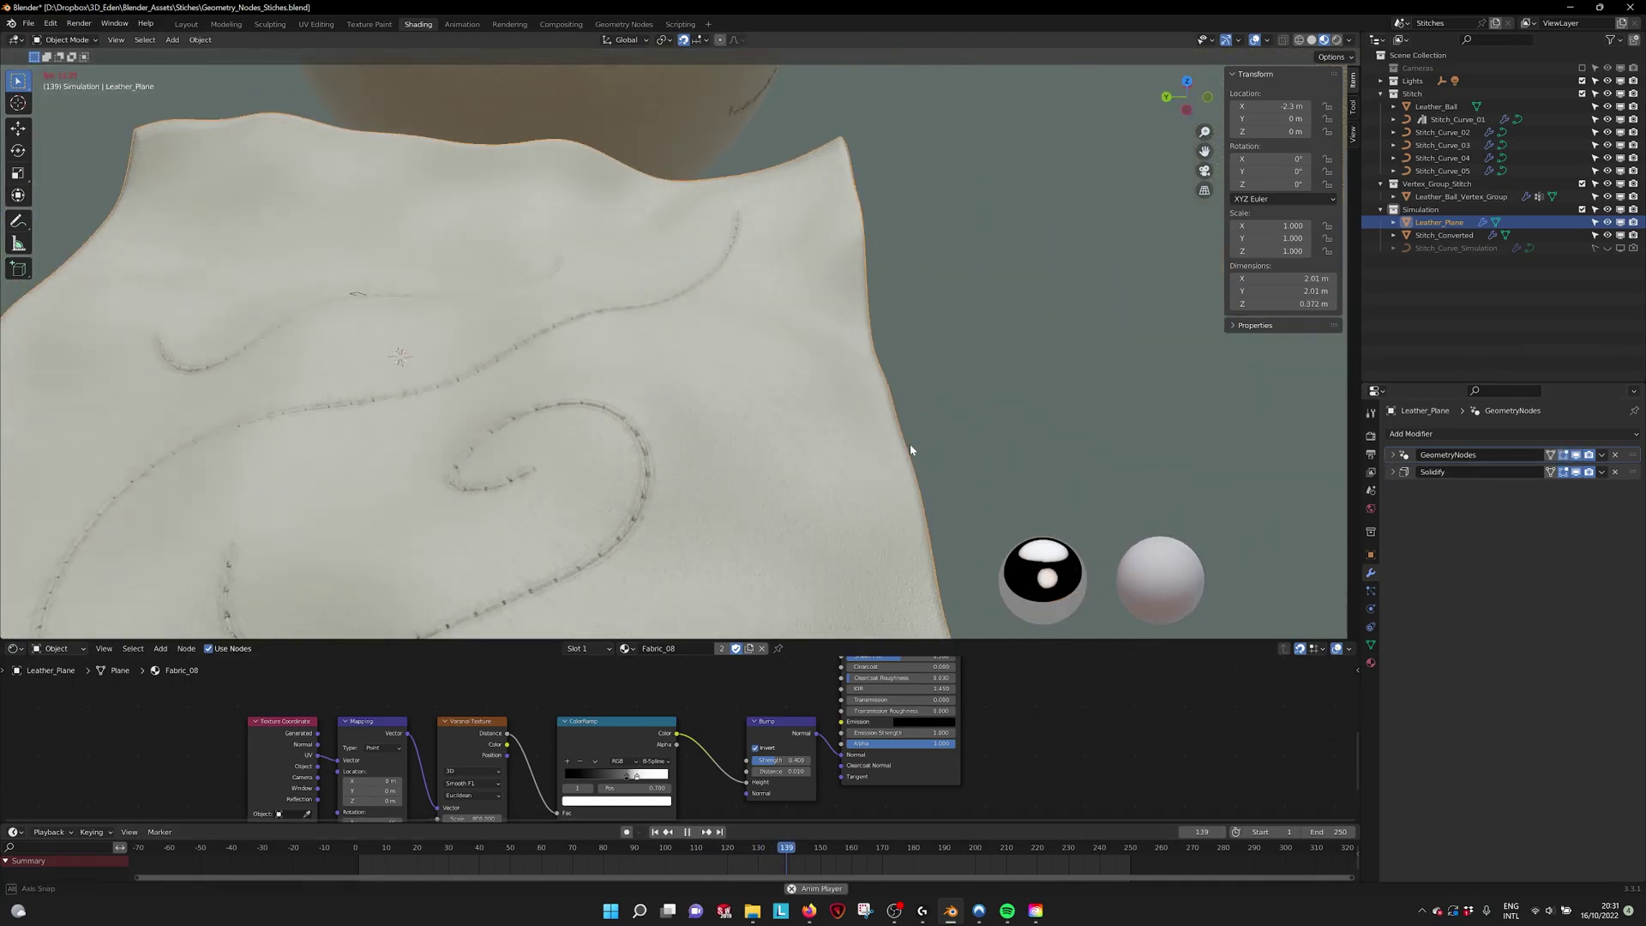
pyautogui.keyDown('shift'); pyautogui.moveTo(751, 444); pyautogui.dragTo(983, 337, button='middle'); pyautogui.keyUp('shift')
pyautogui.scroll(-2, 959, 360)
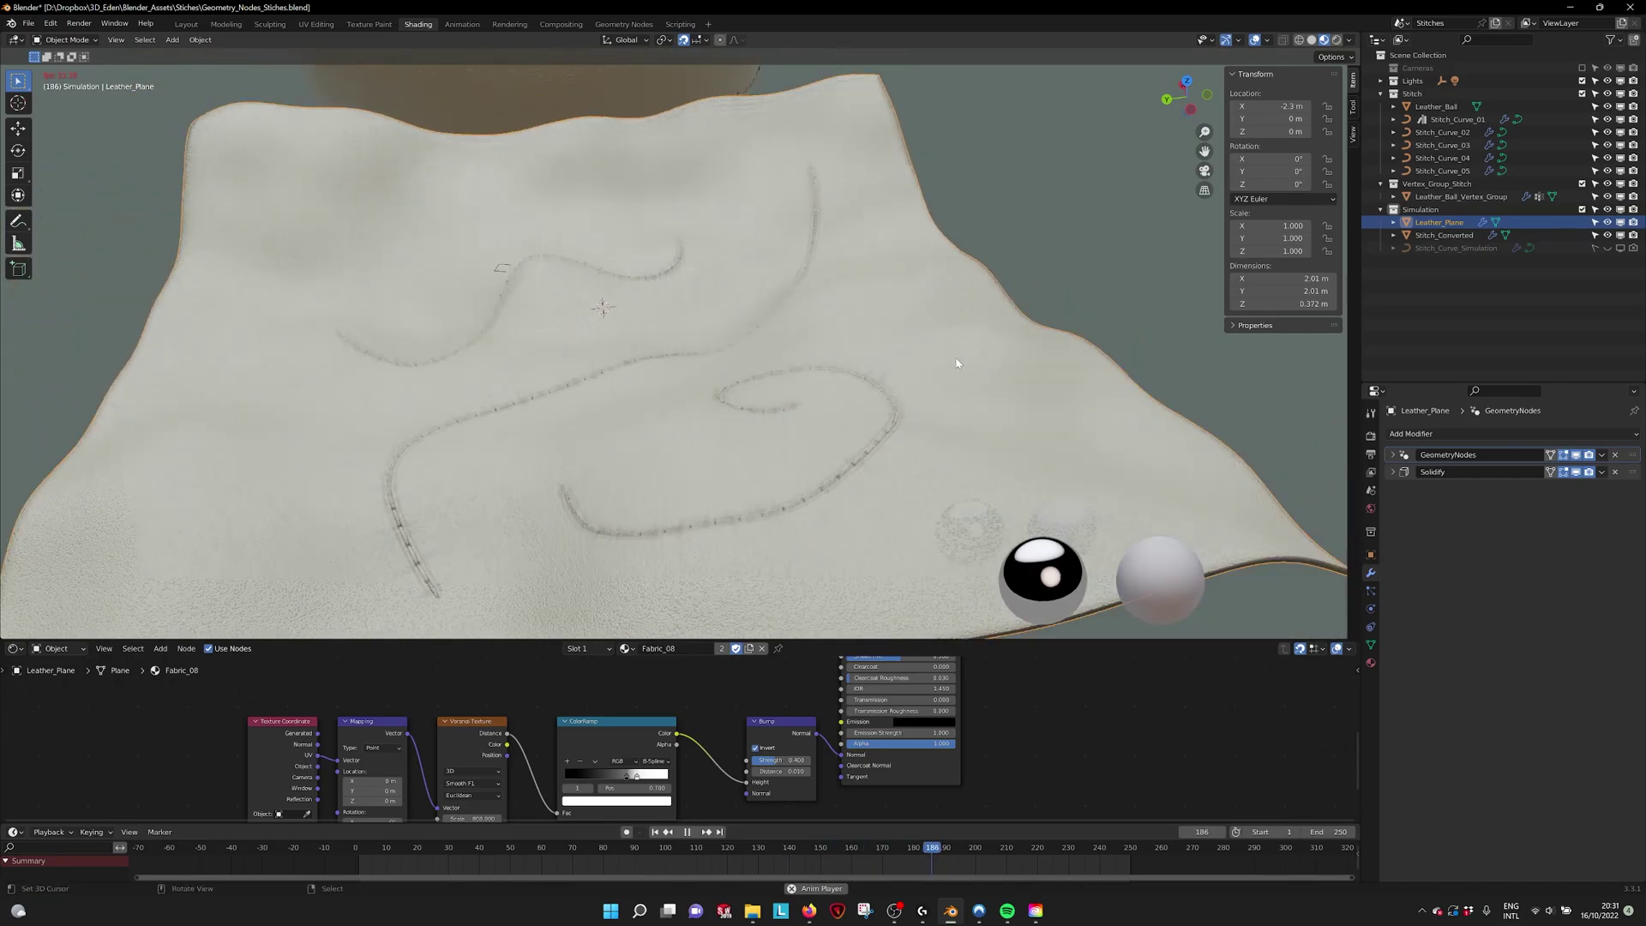
pyautogui.moveTo(888, 375); pyautogui.dragTo(770, 382, button='middle')
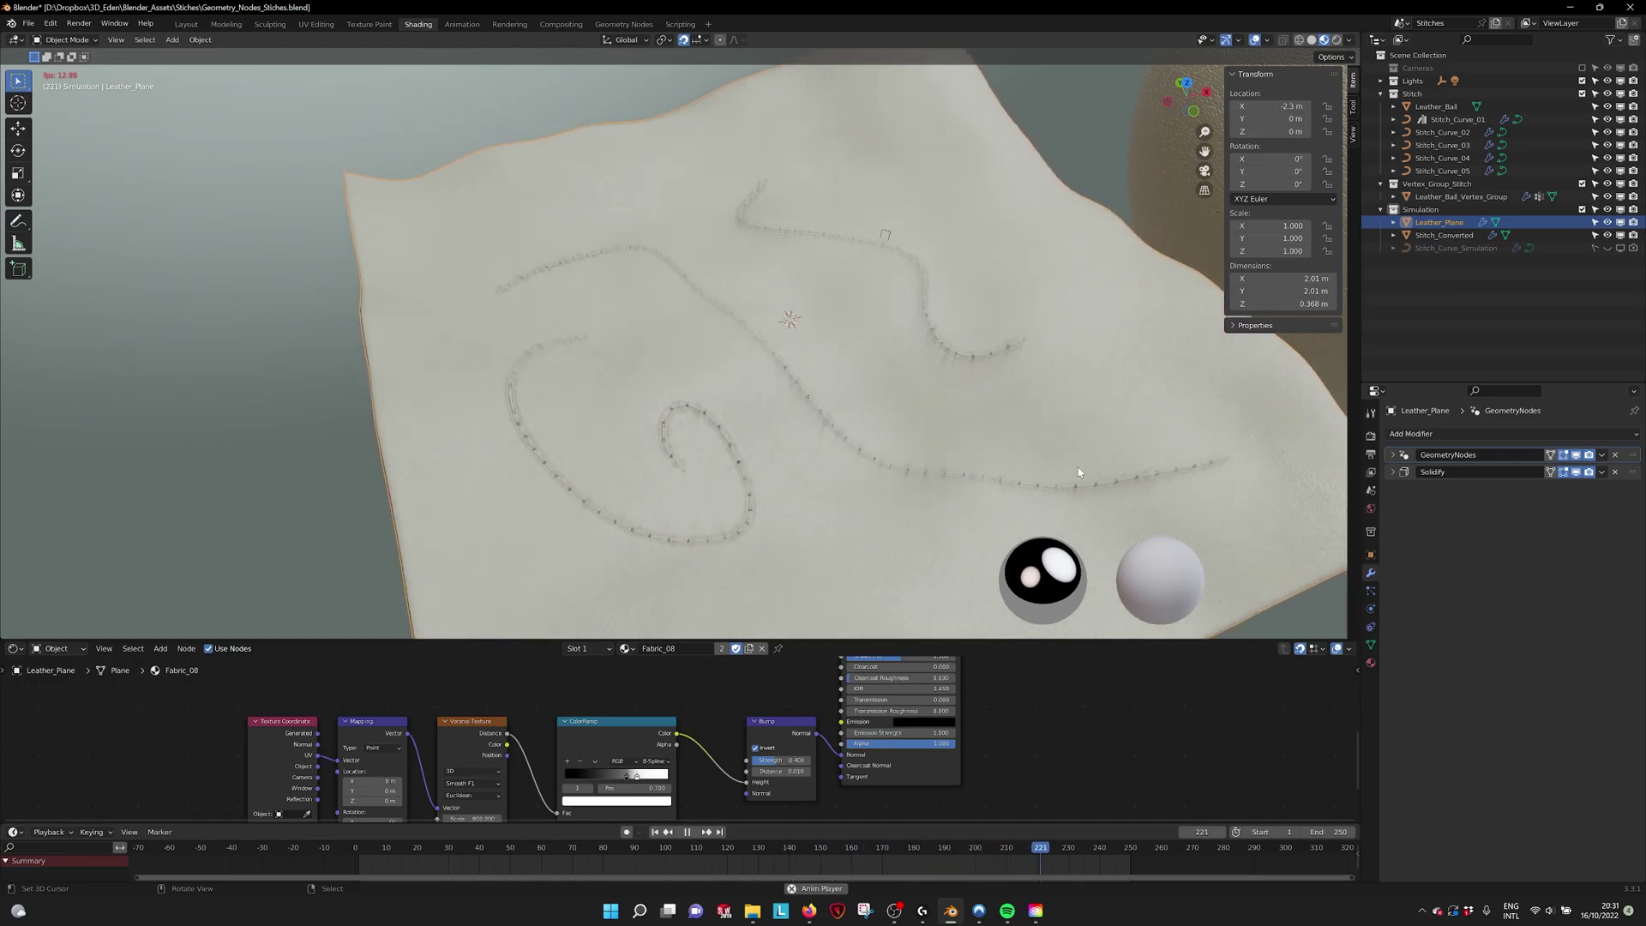
pyautogui.press('space')
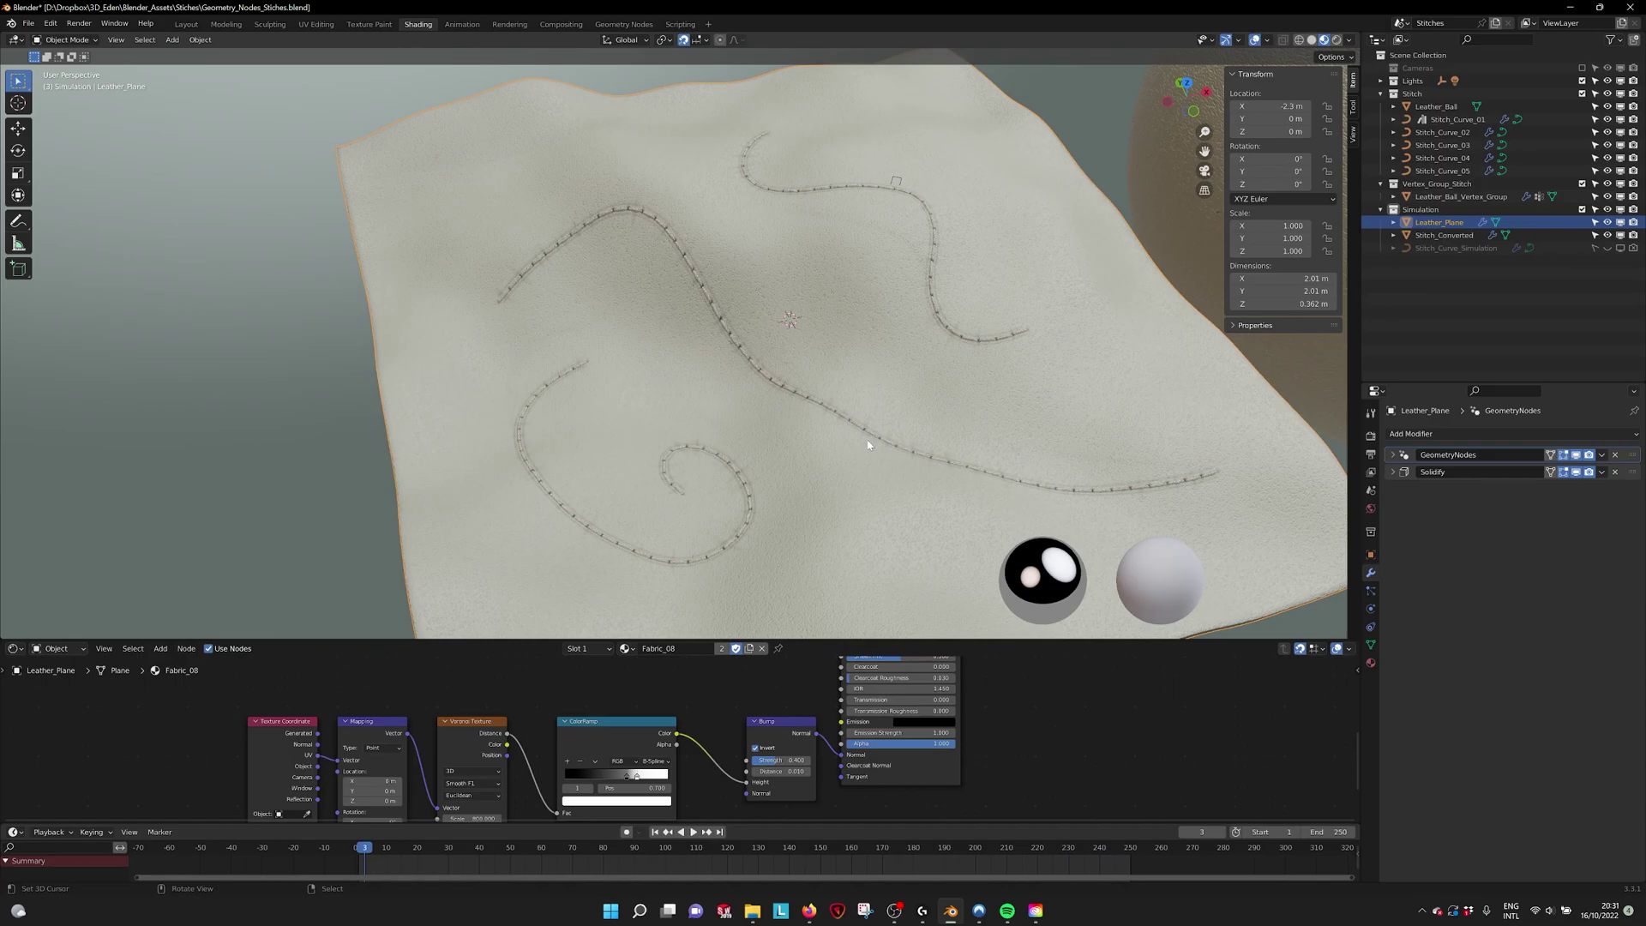
# Step: Select Stitch_Converted and view it together with the stitched leather balls
pyautogui.click(1436, 237)
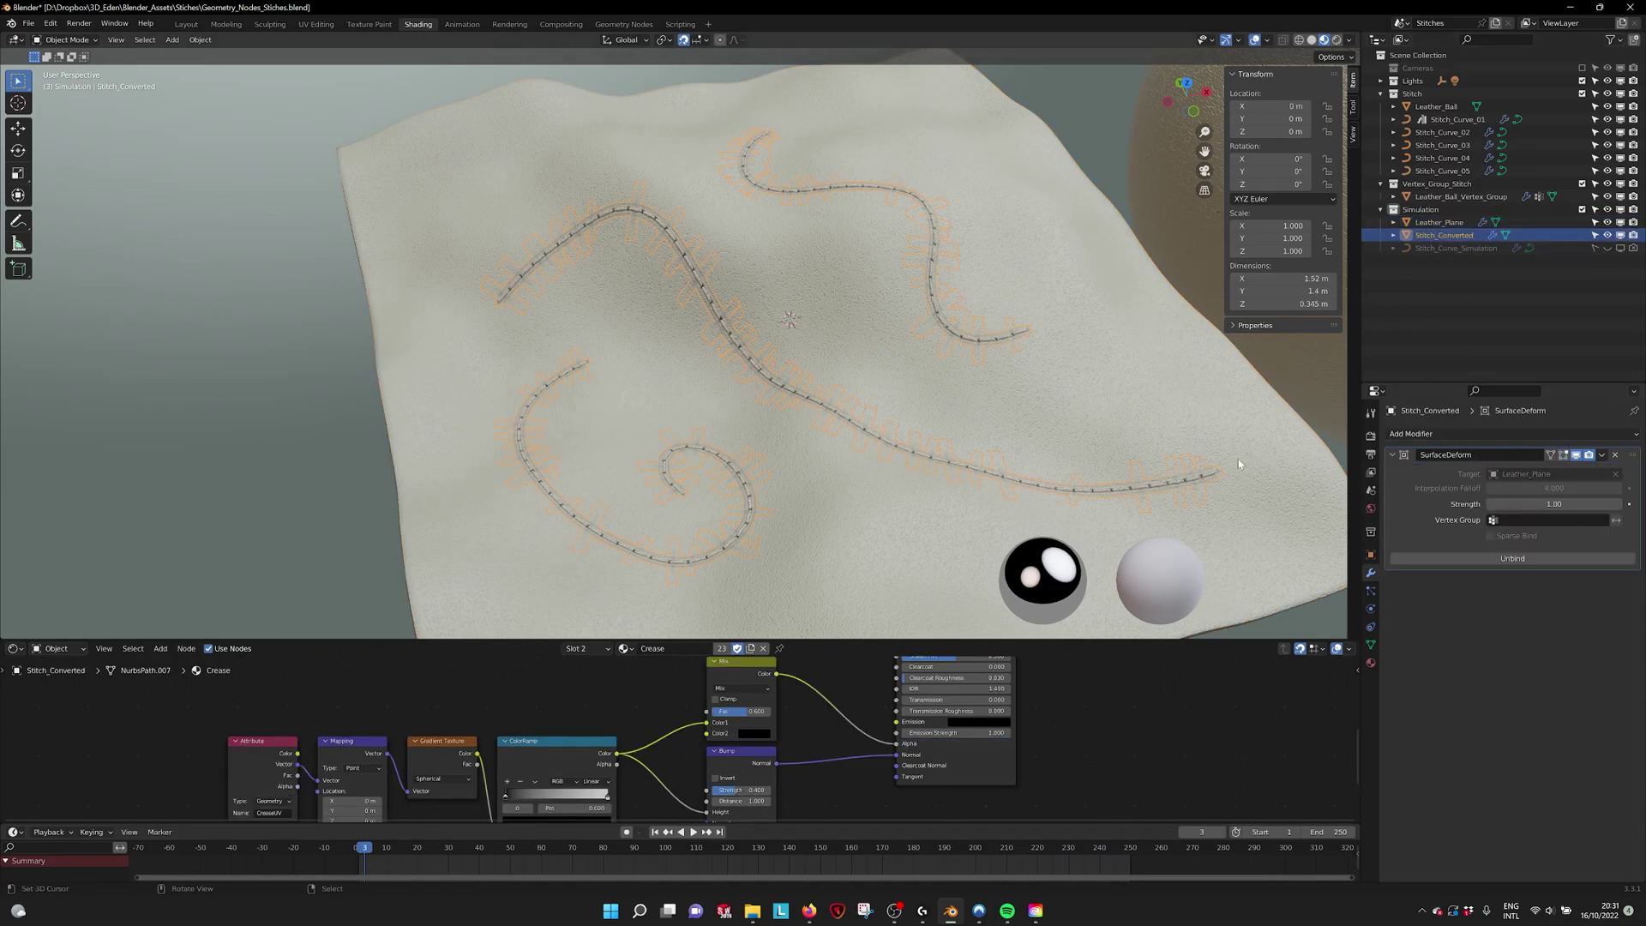
pyautogui.moveTo(797, 403); pyautogui.dragTo(924, 392, button='middle')
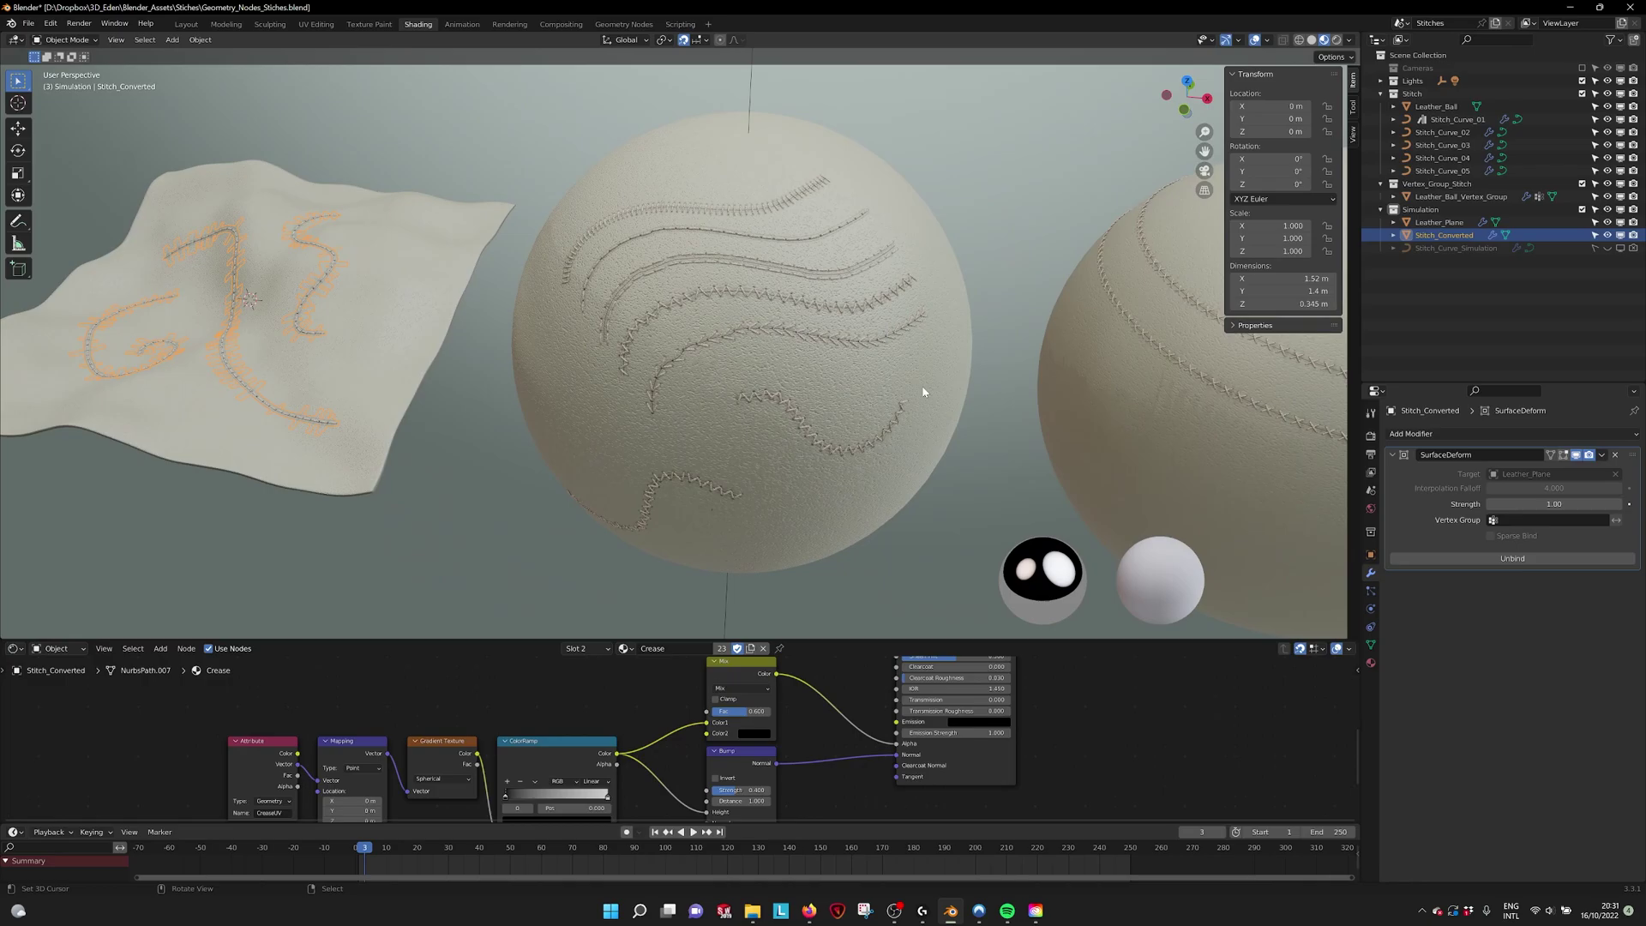